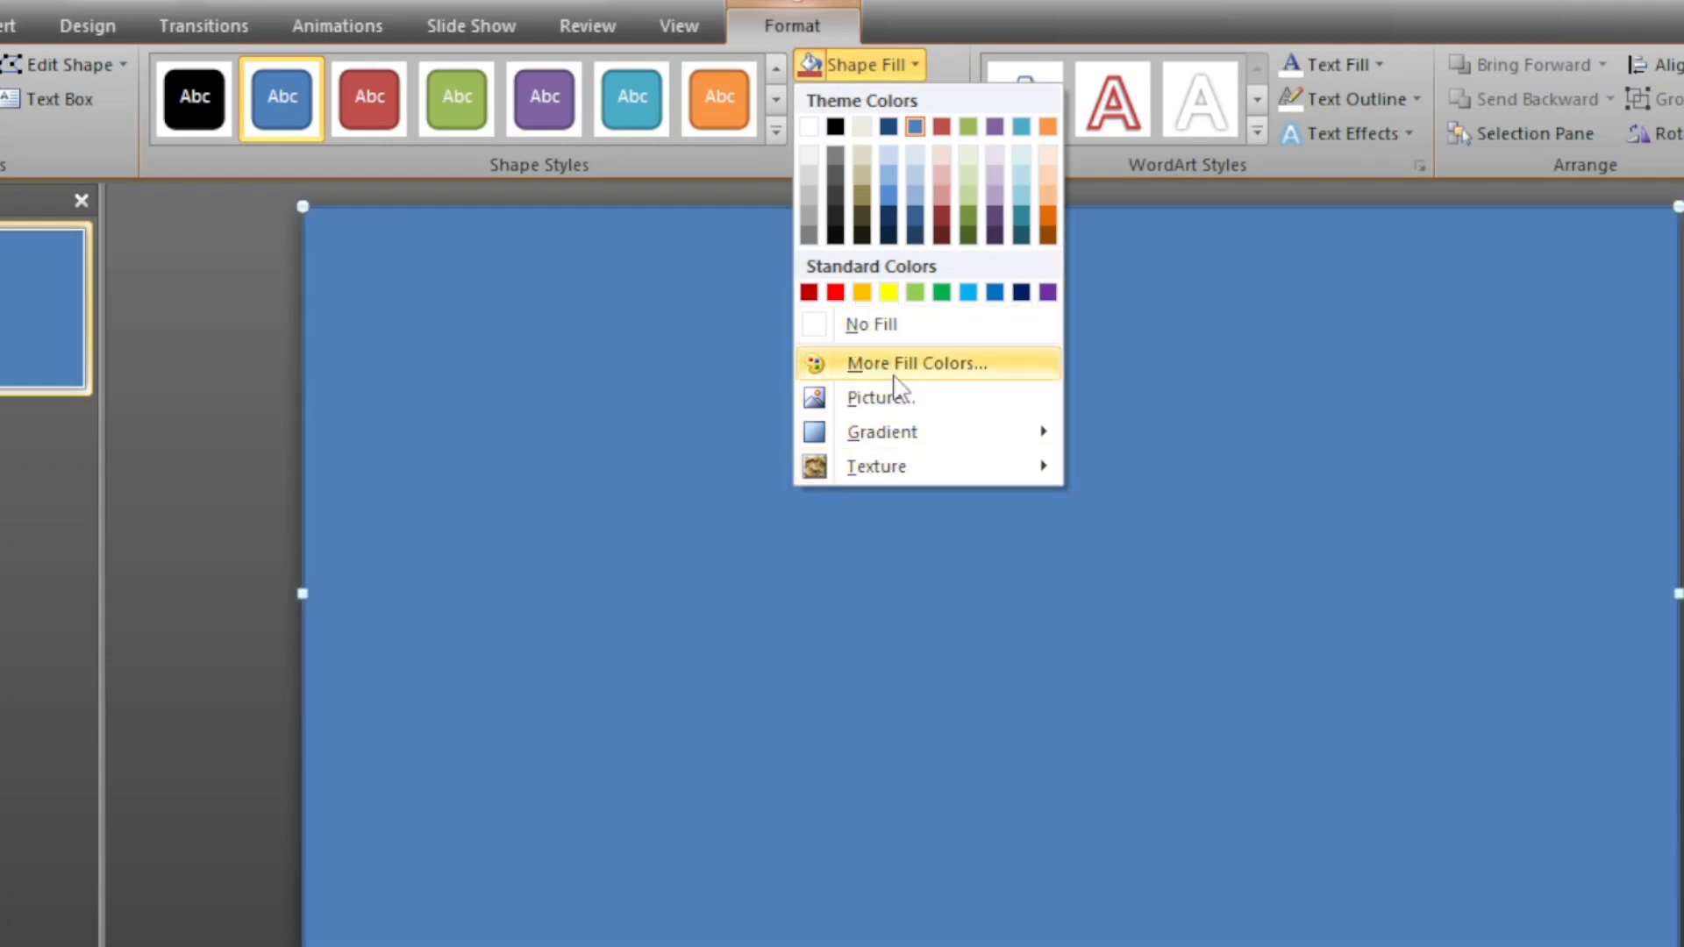
- Fill the slide-sized rectangle with a light magenta-pink from the standard colours
{"action": "left_click", "coordinate": [904, 363]}
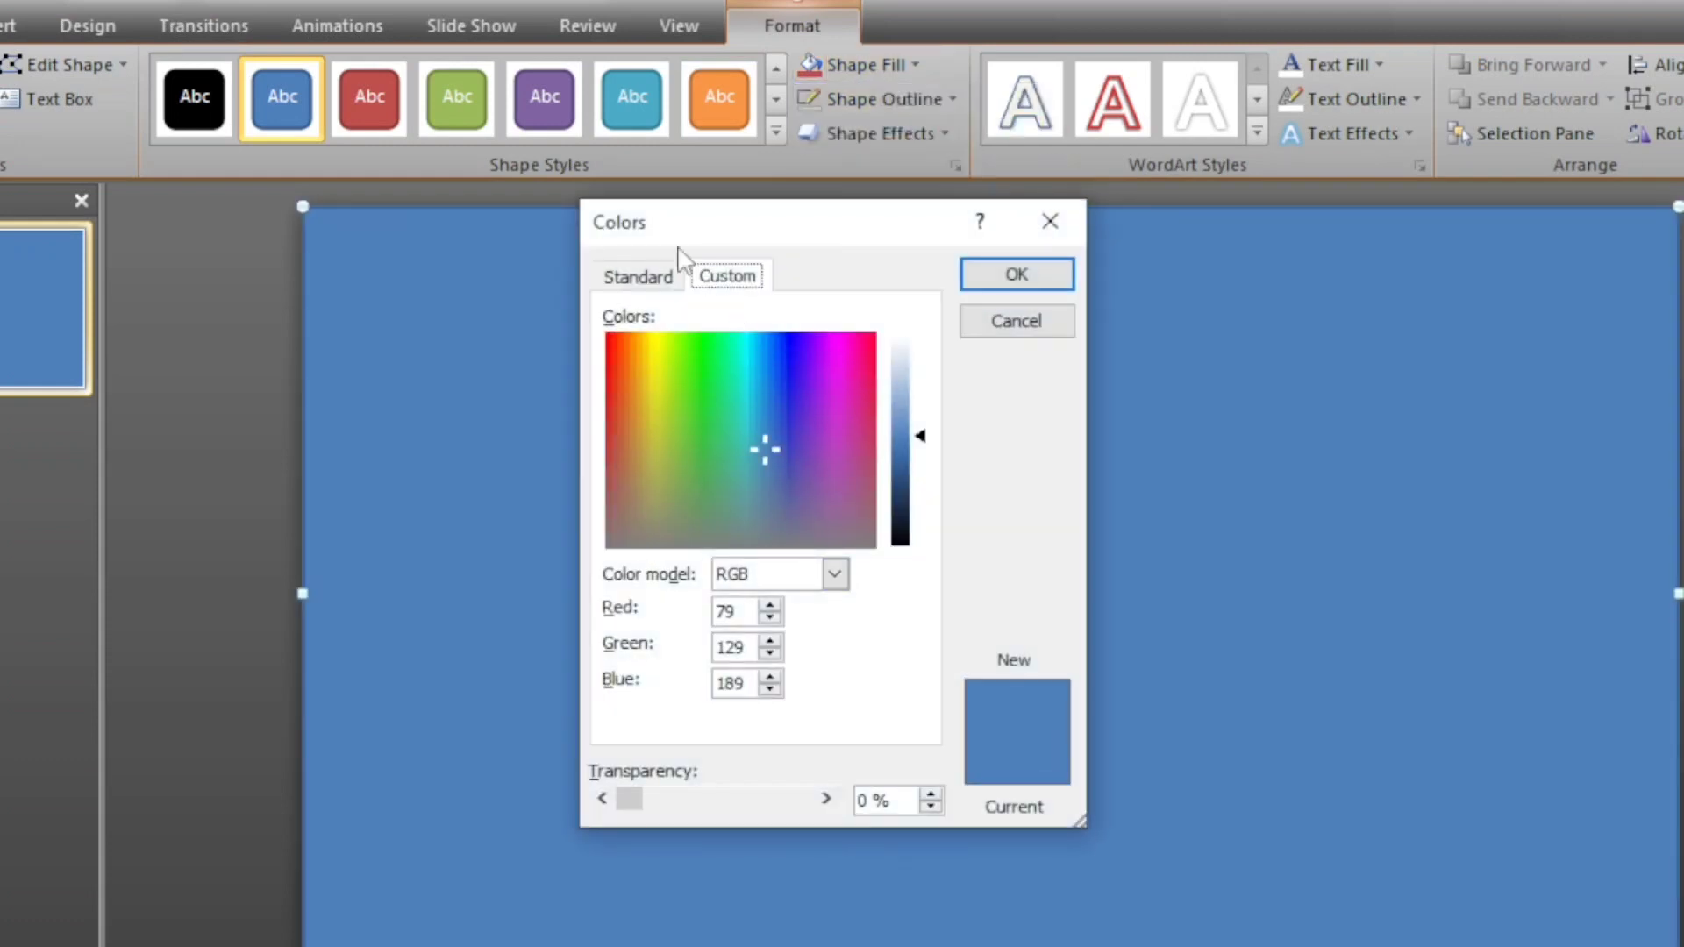
{"action": "left_click", "coordinate": [637, 277]}
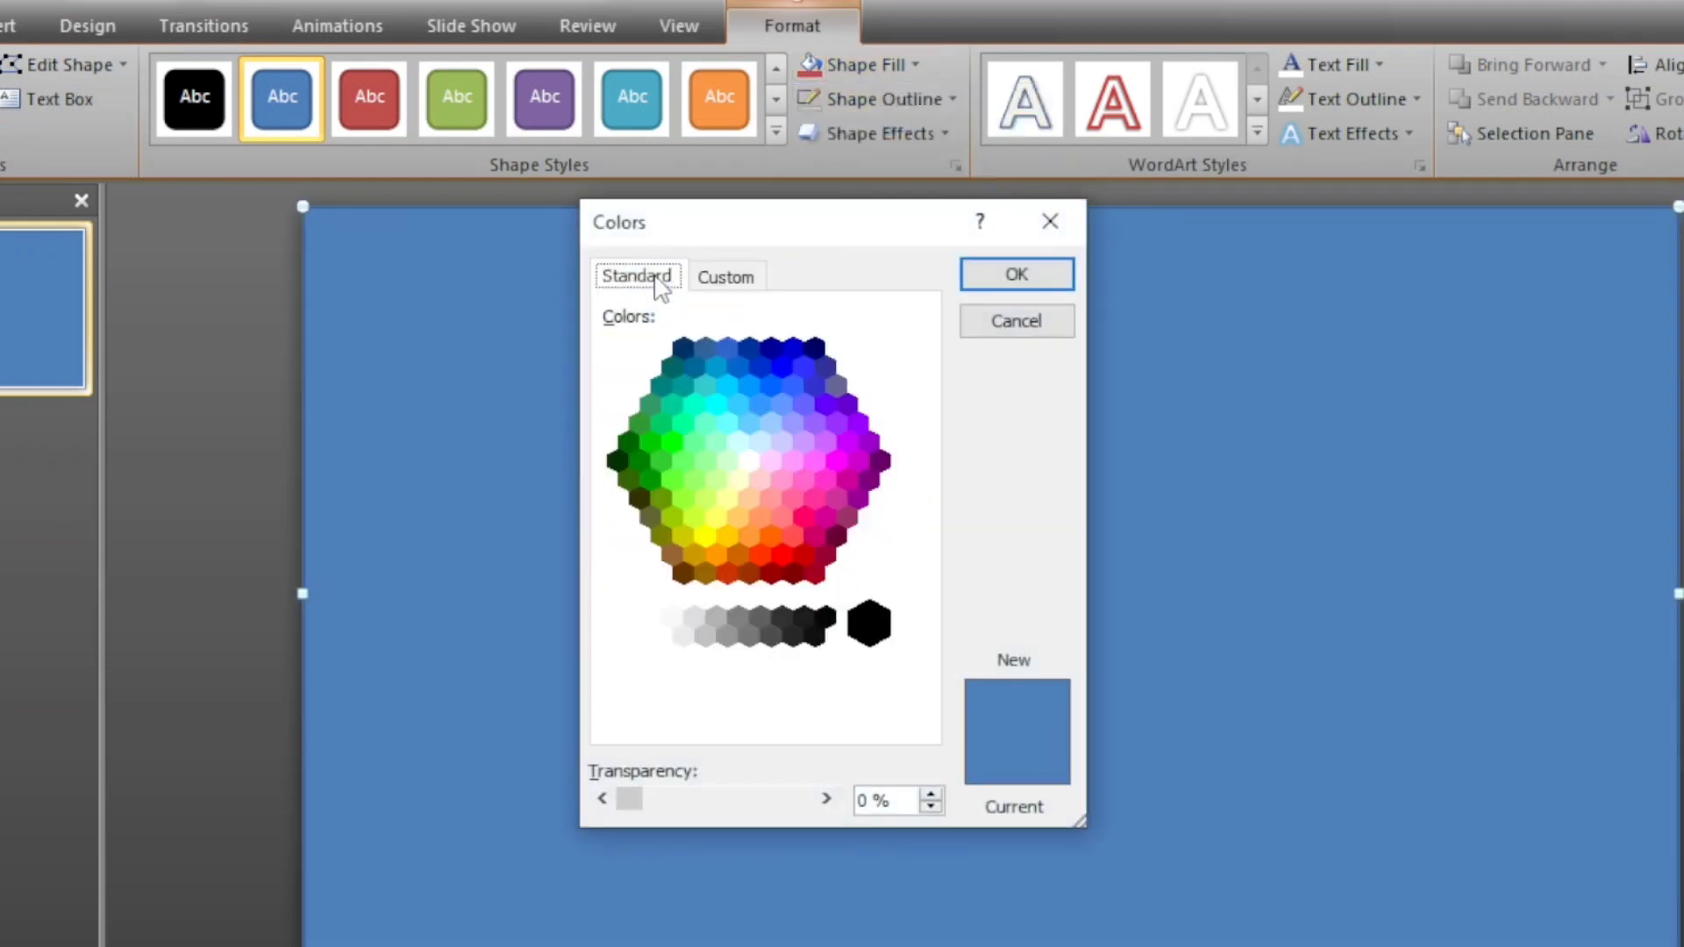
{"action": "left_click", "coordinate": [825, 463]}
{"action": "left_click", "coordinate": [814, 459]}
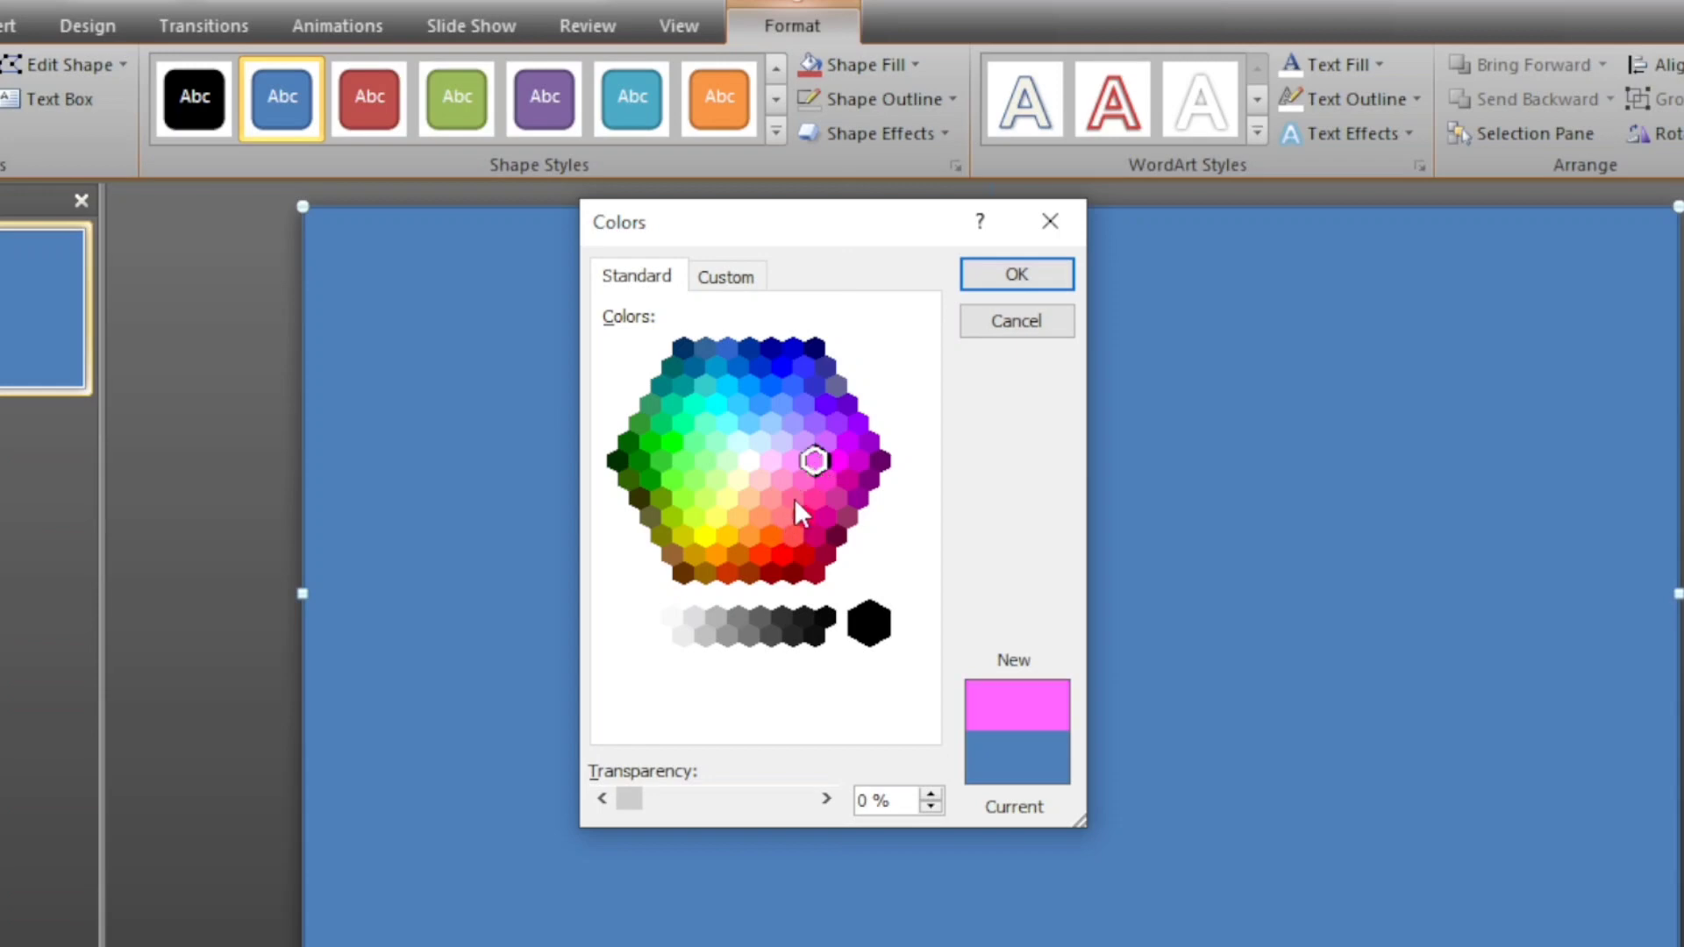
{"action": "left_click", "coordinate": [792, 461]}
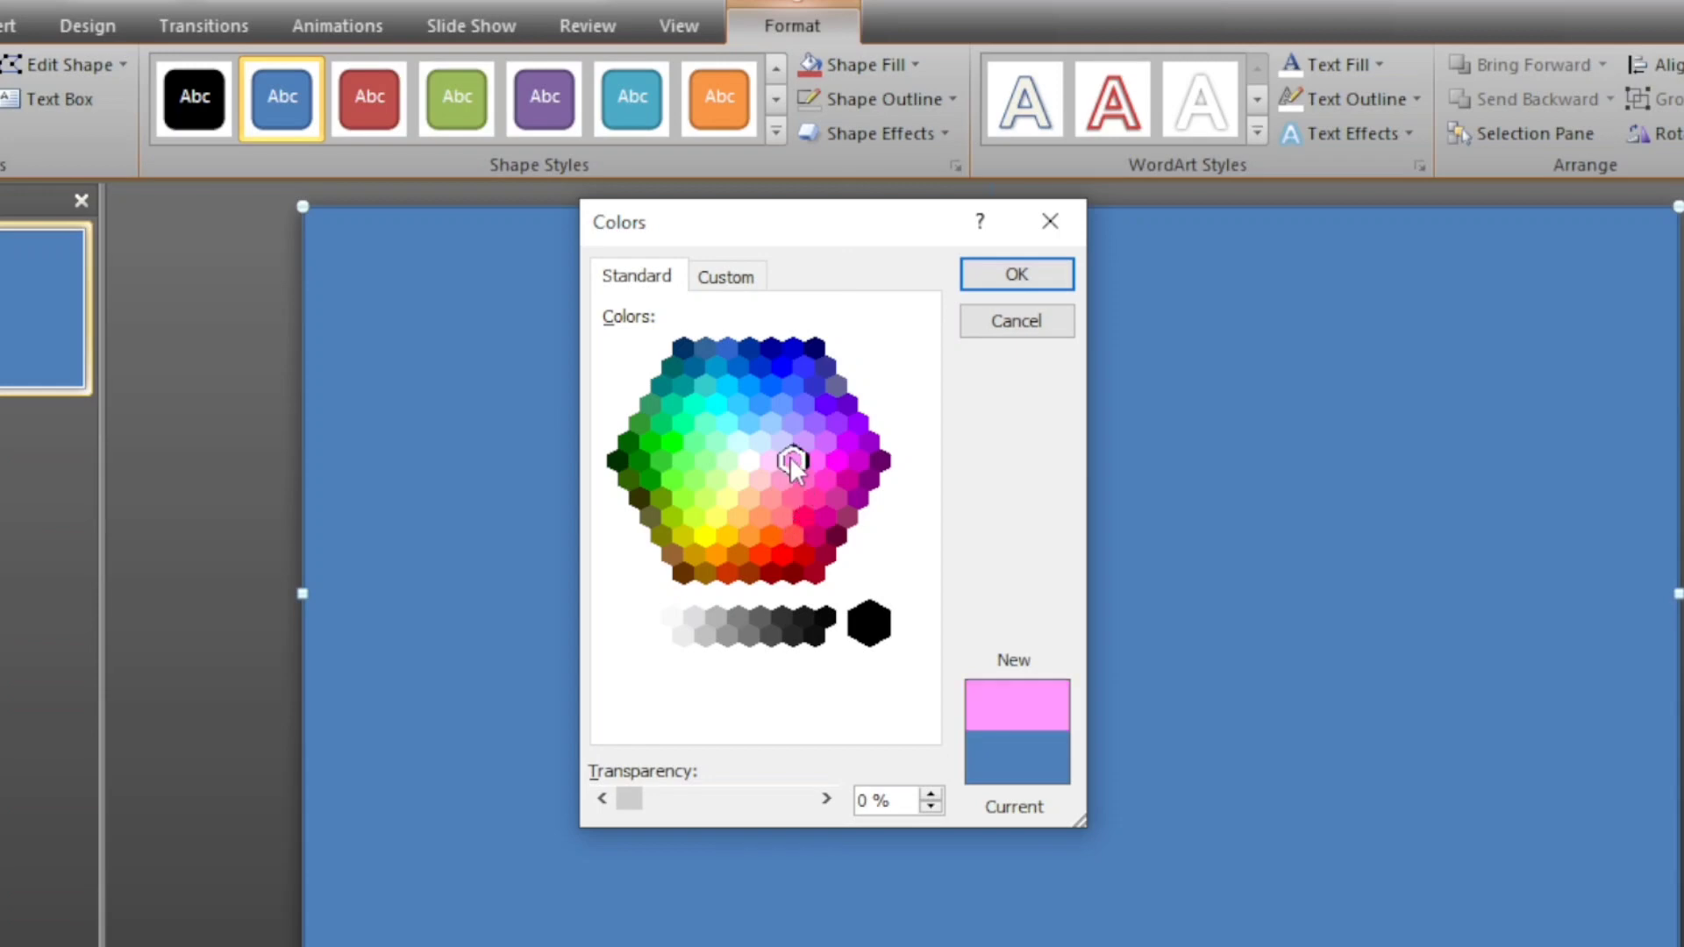
{"action": "left_click", "coordinate": [988, 274]}
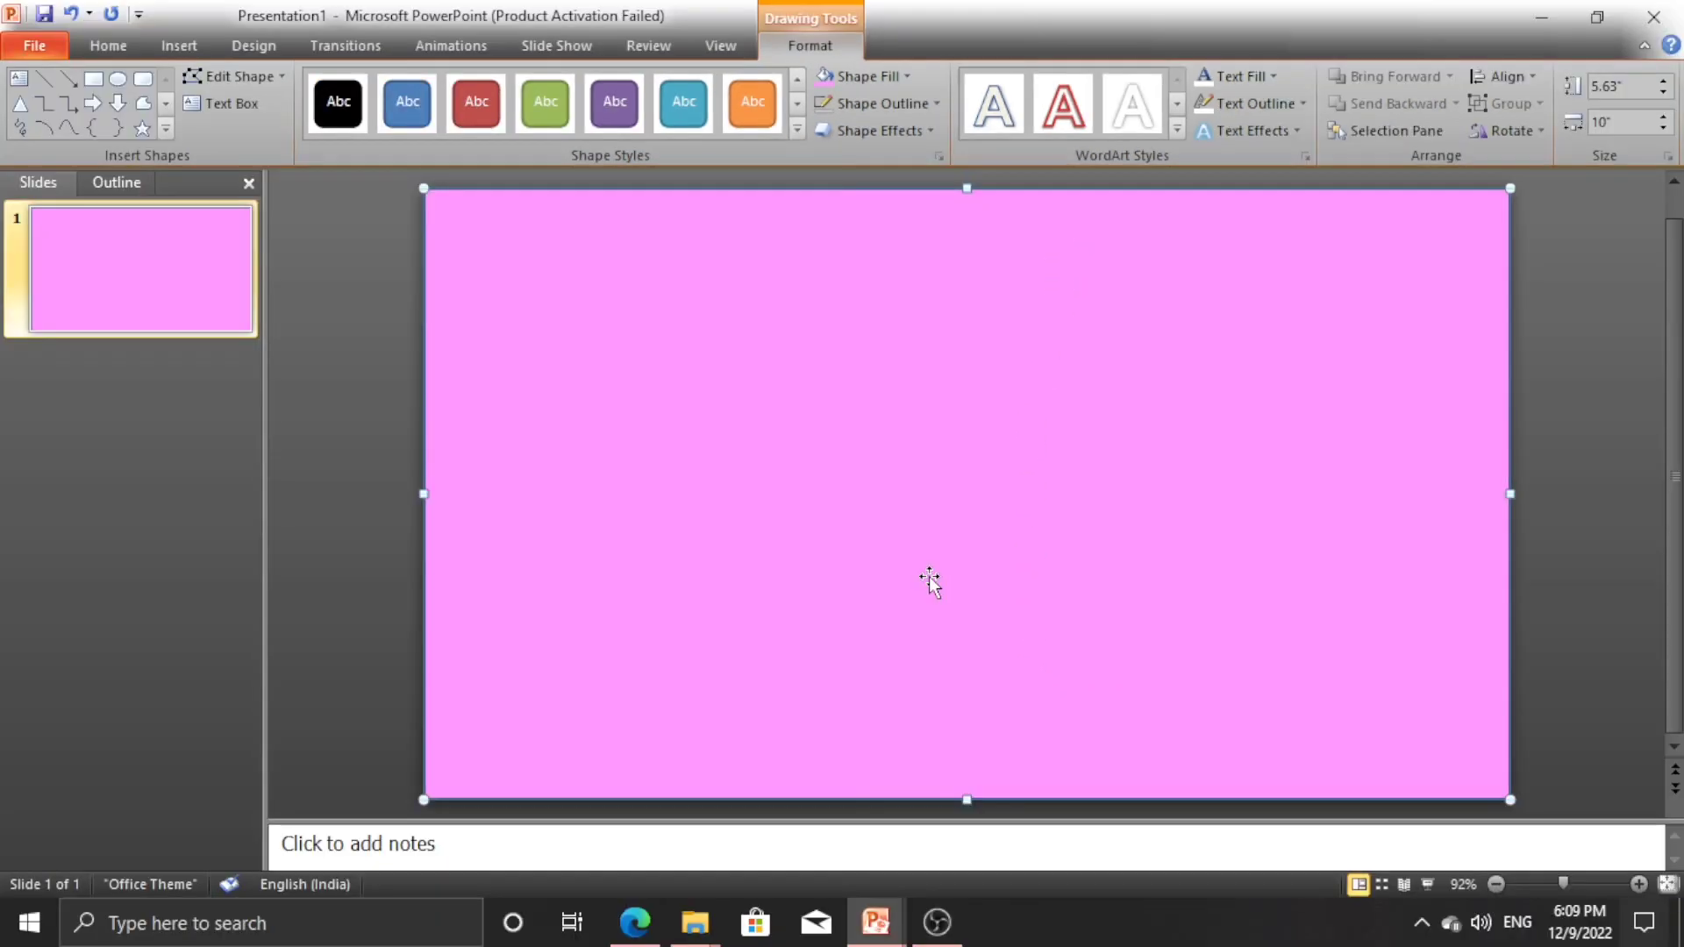
{"action": "left_click", "coordinate": [1552, 544]}
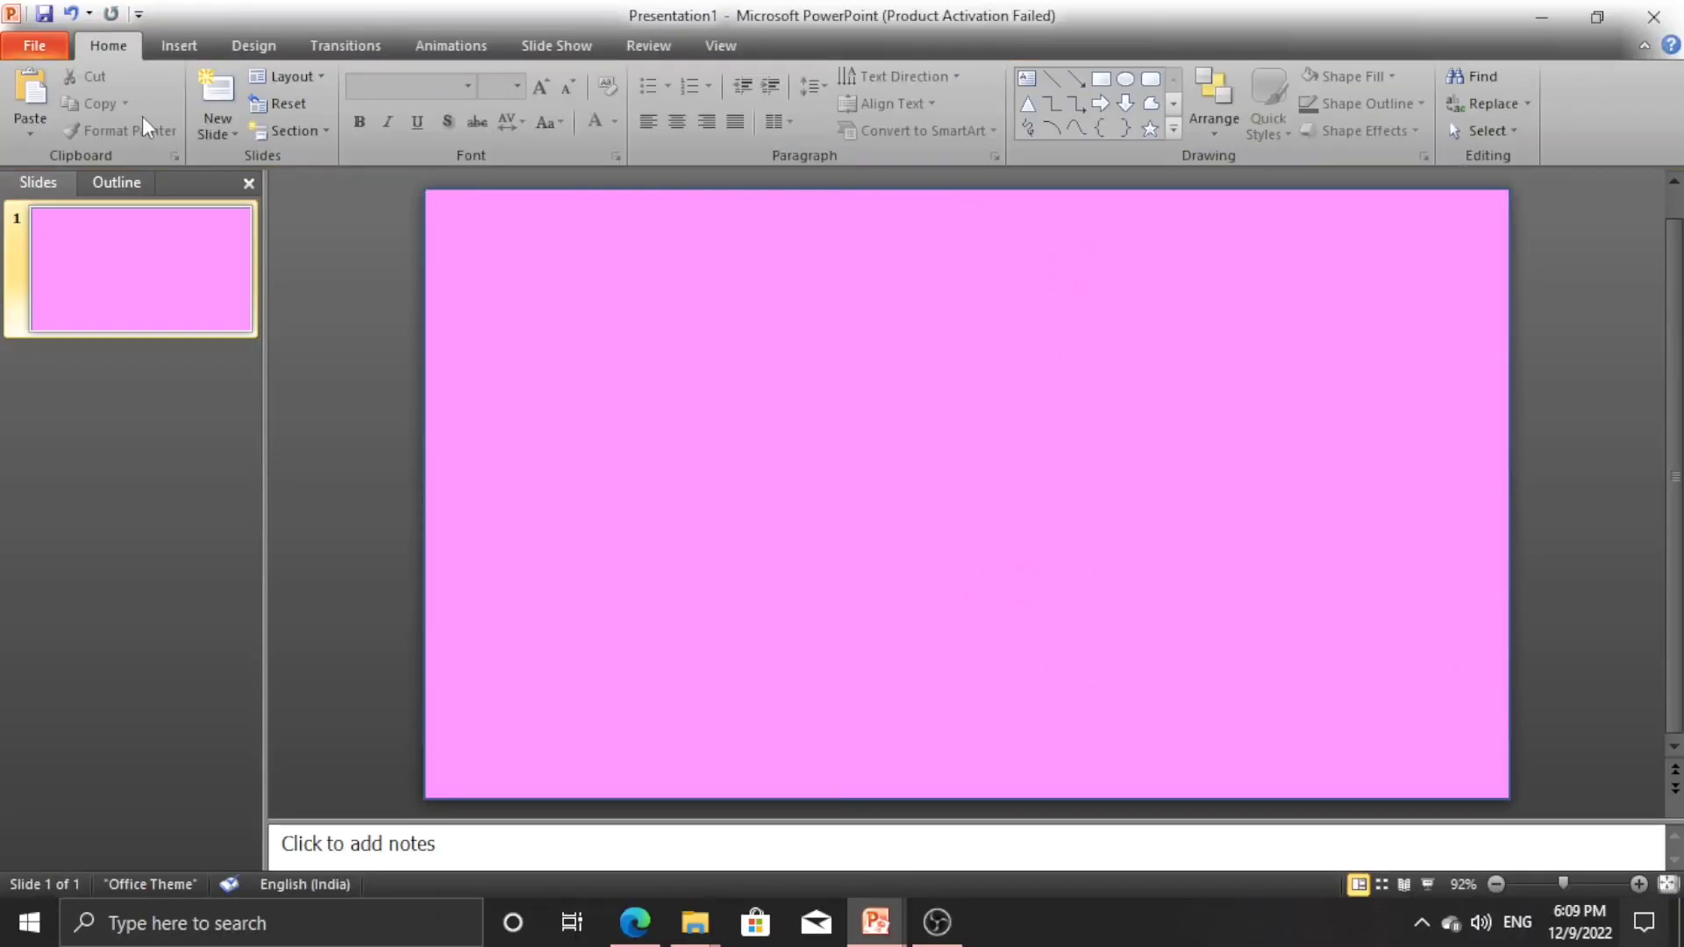
- Fill the slide-sized rectangle with the palest pink from the standard colours, one shade from the palette's white centre
{"action": "left_click", "coordinate": [607, 317]}
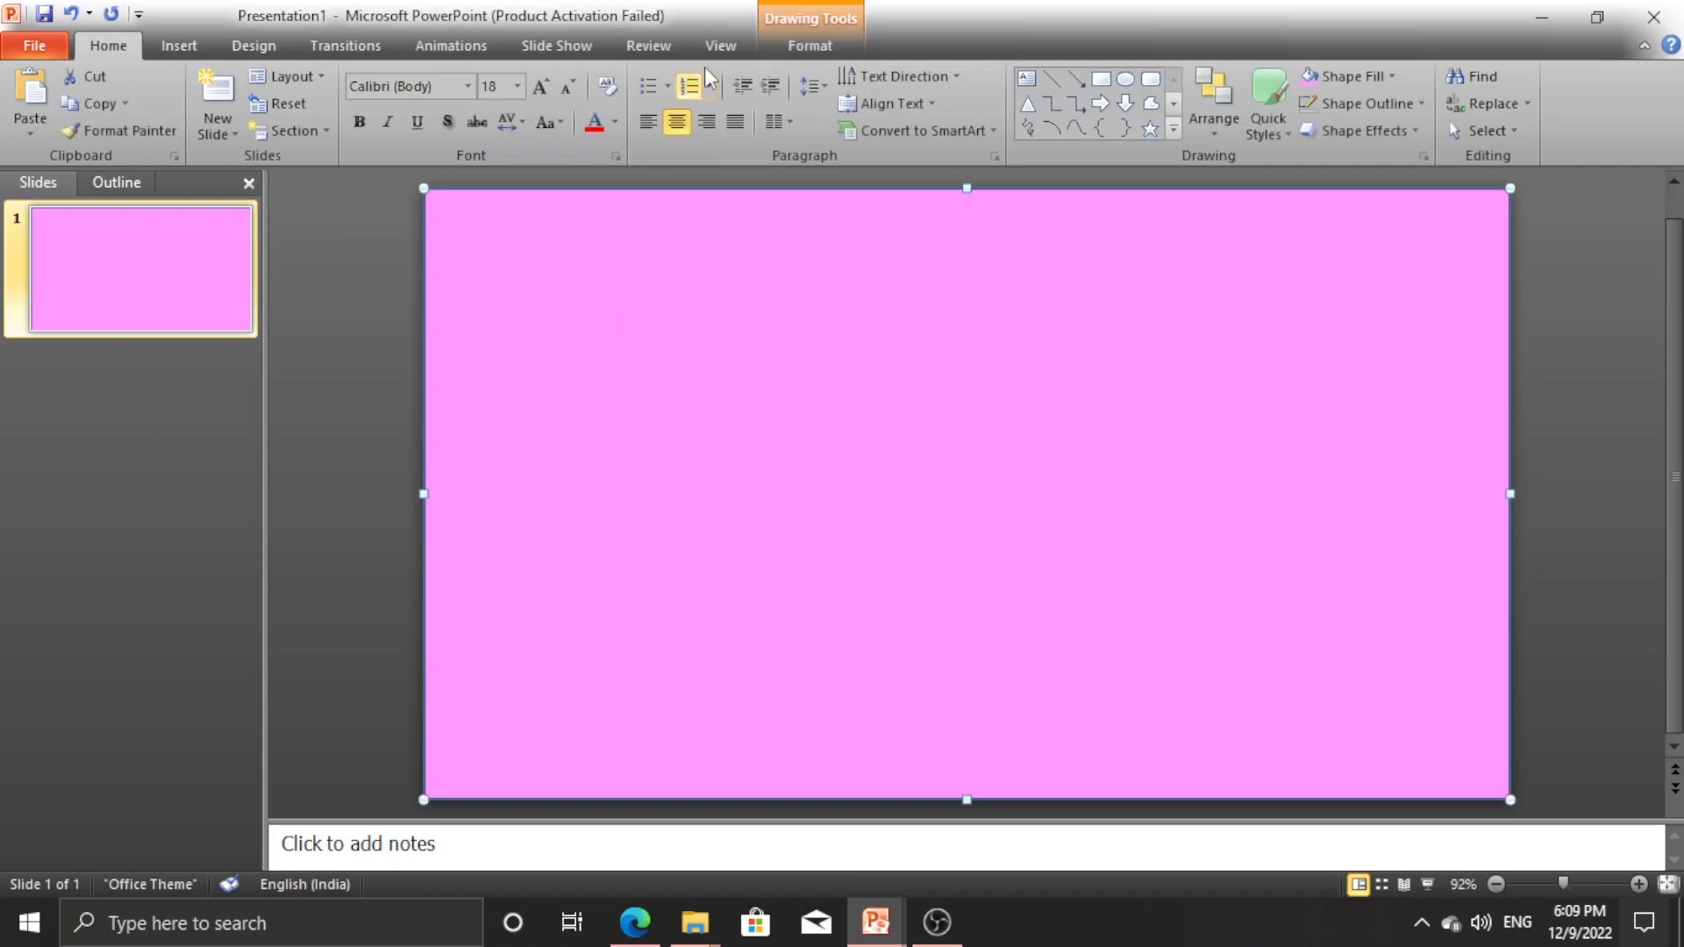
{"action": "left_click", "coordinate": [780, 40]}
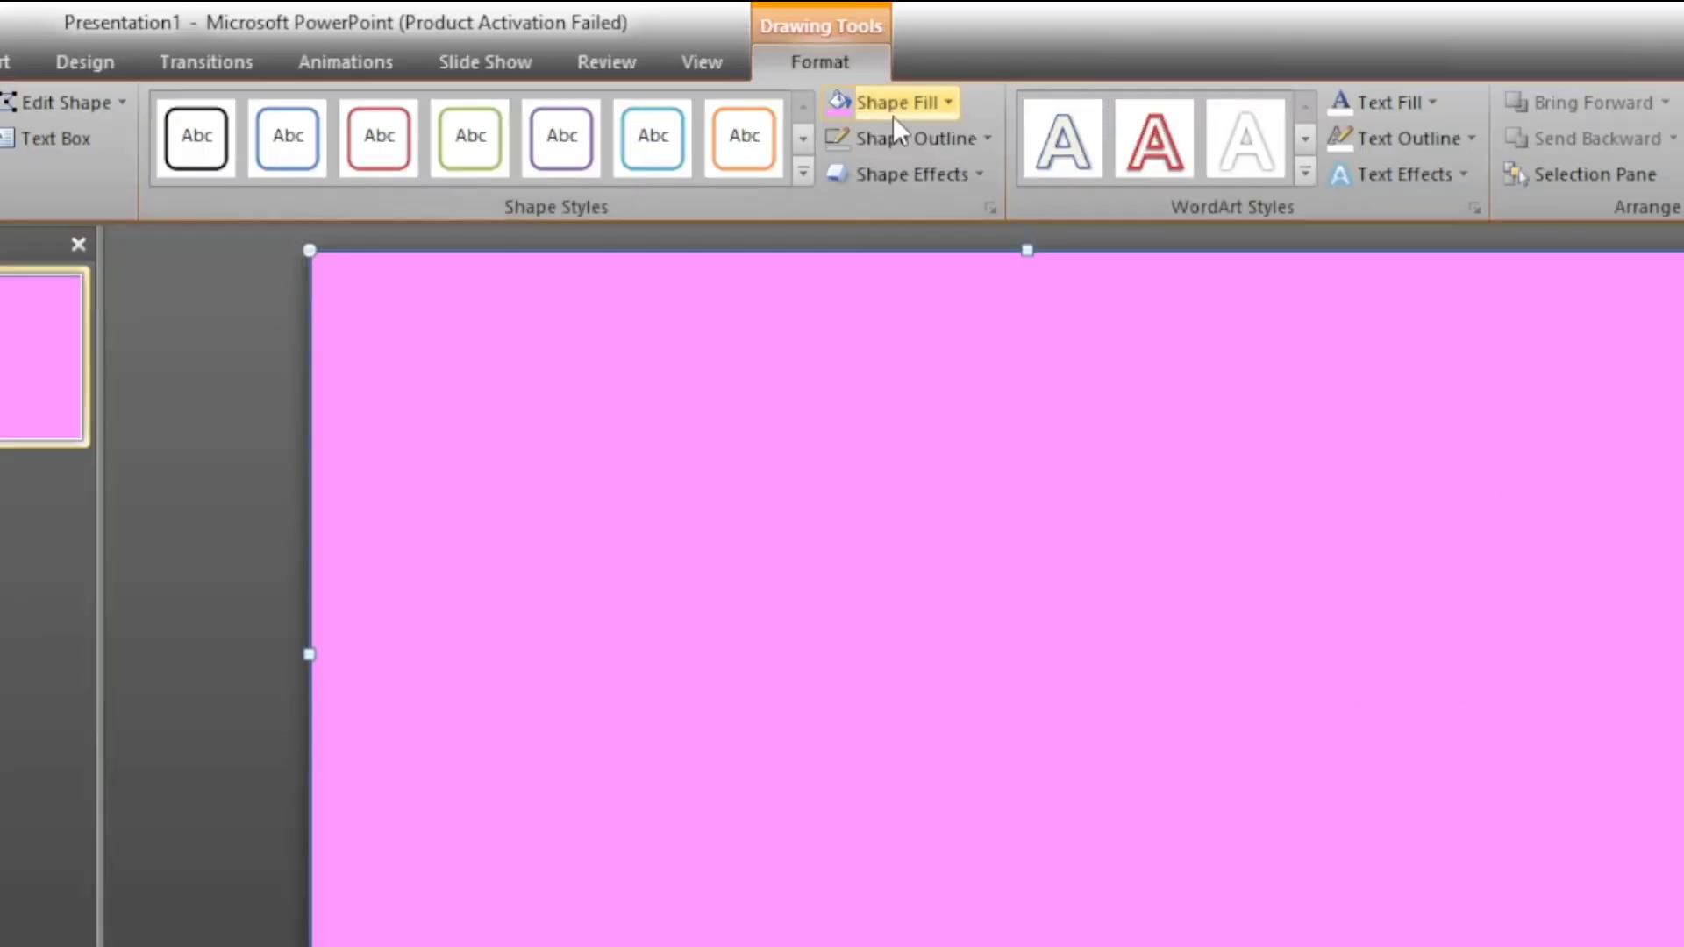
{"action": "left_click", "coordinate": [868, 77]}
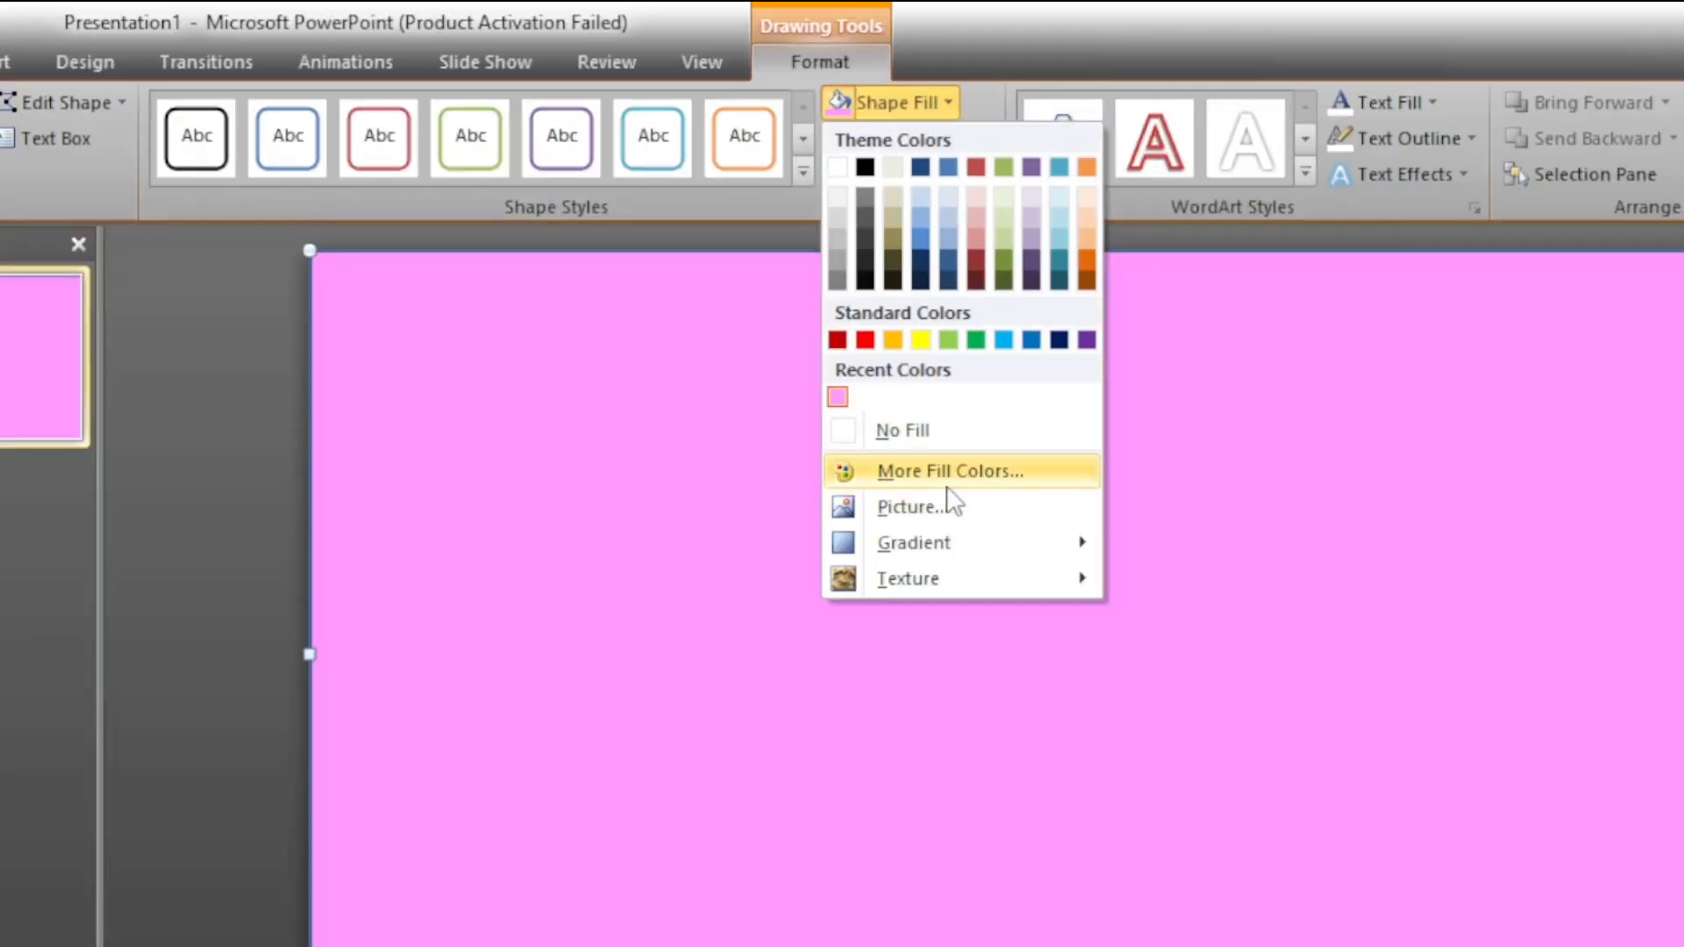
{"action": "left_click", "coordinate": [965, 476]}
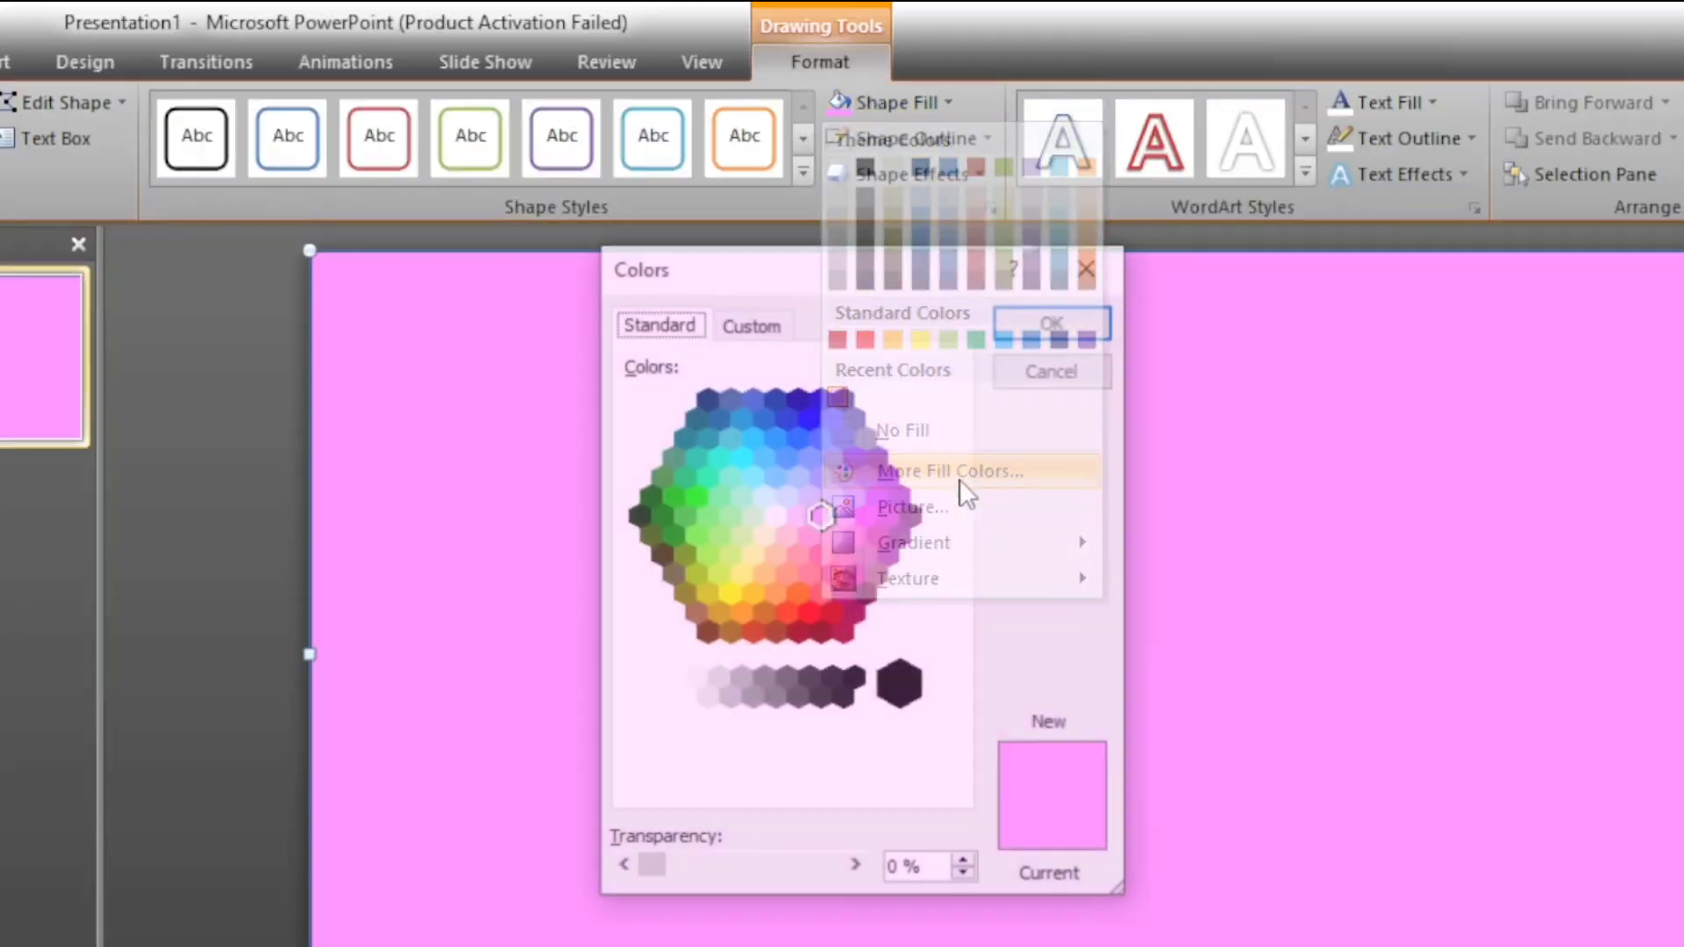
{"action": "left_click", "coordinate": [798, 512]}
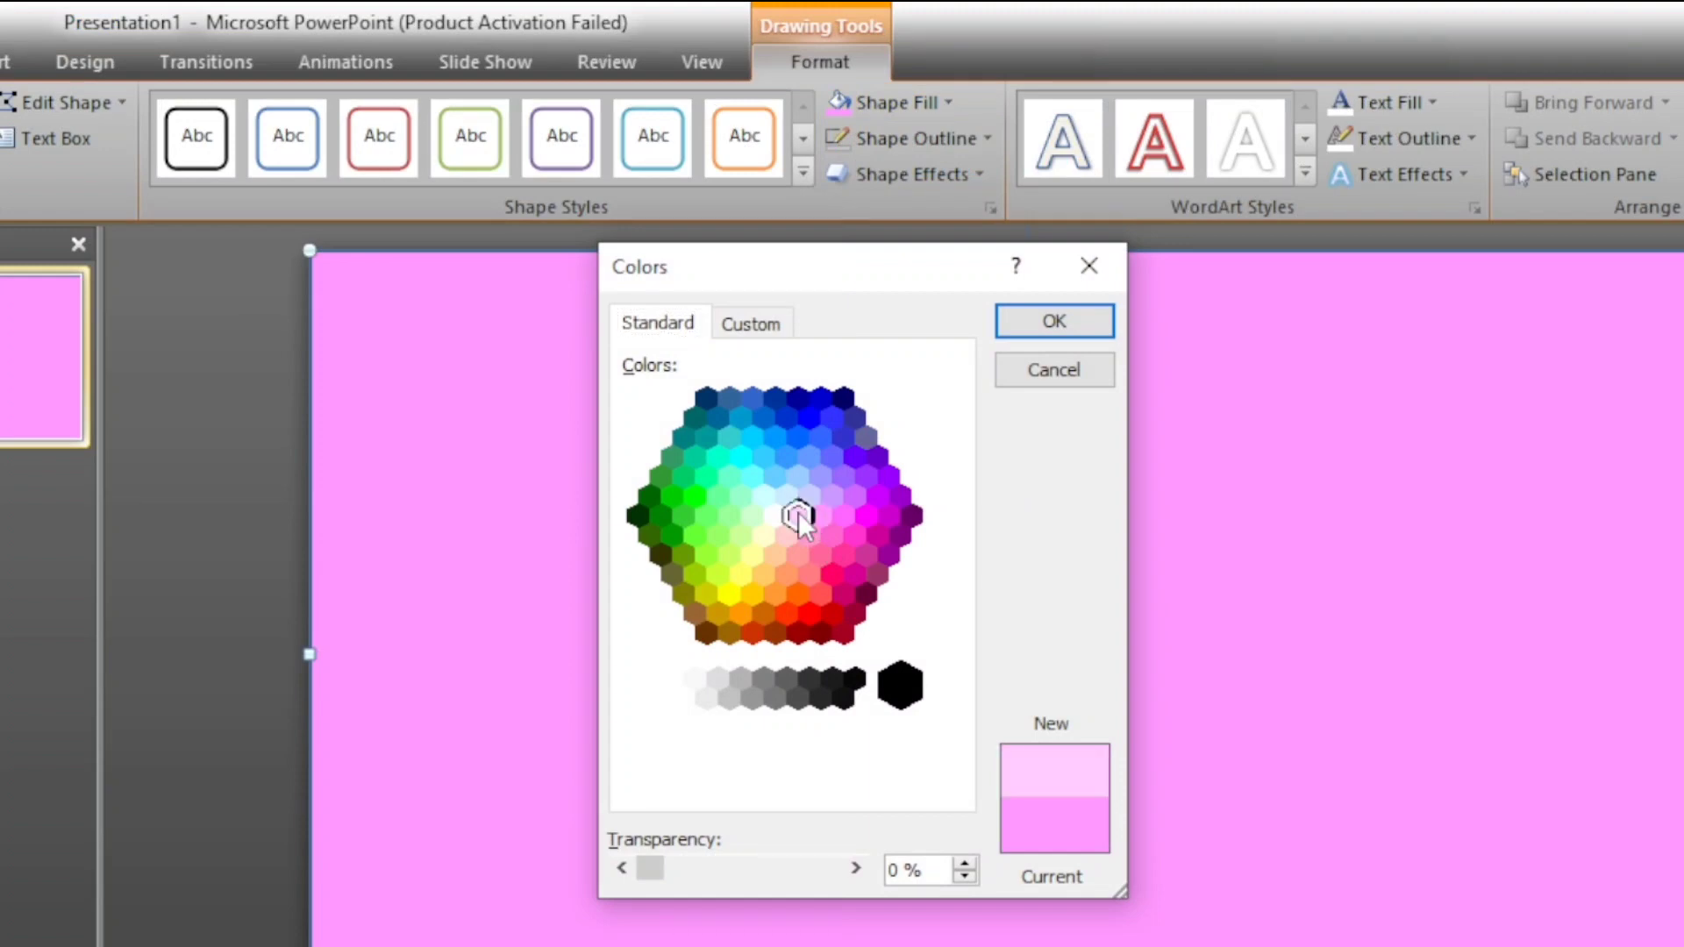
{"action": "left_click", "coordinate": [1022, 322]}
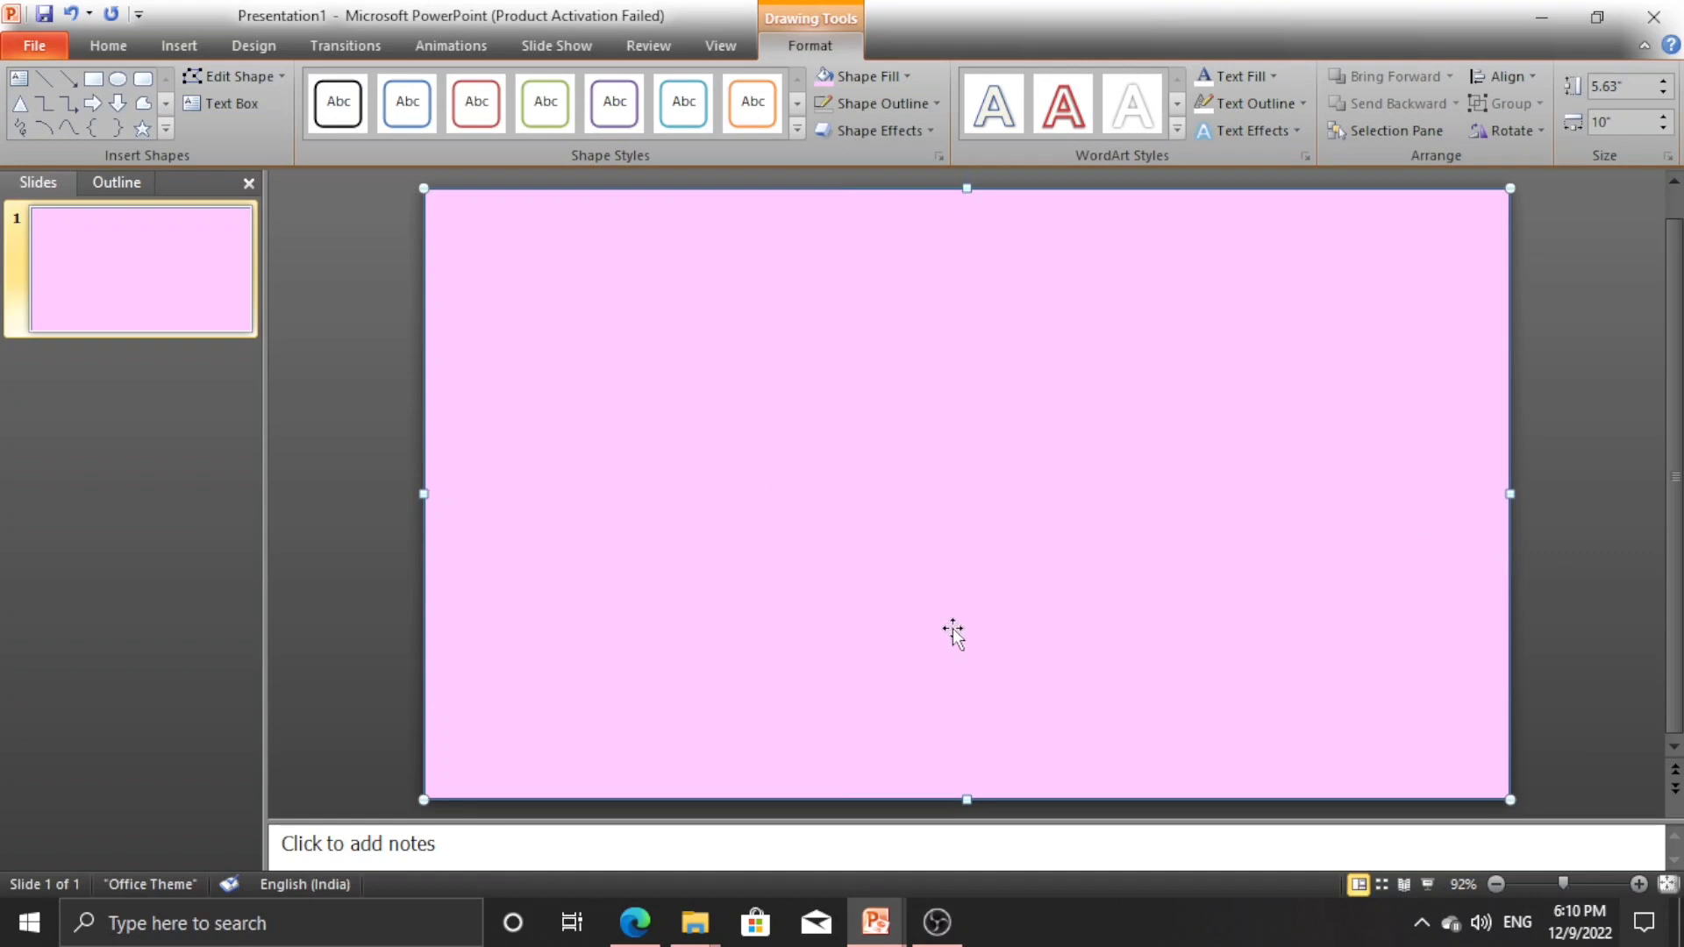
{"action": "left_click", "coordinate": [392, 485]}
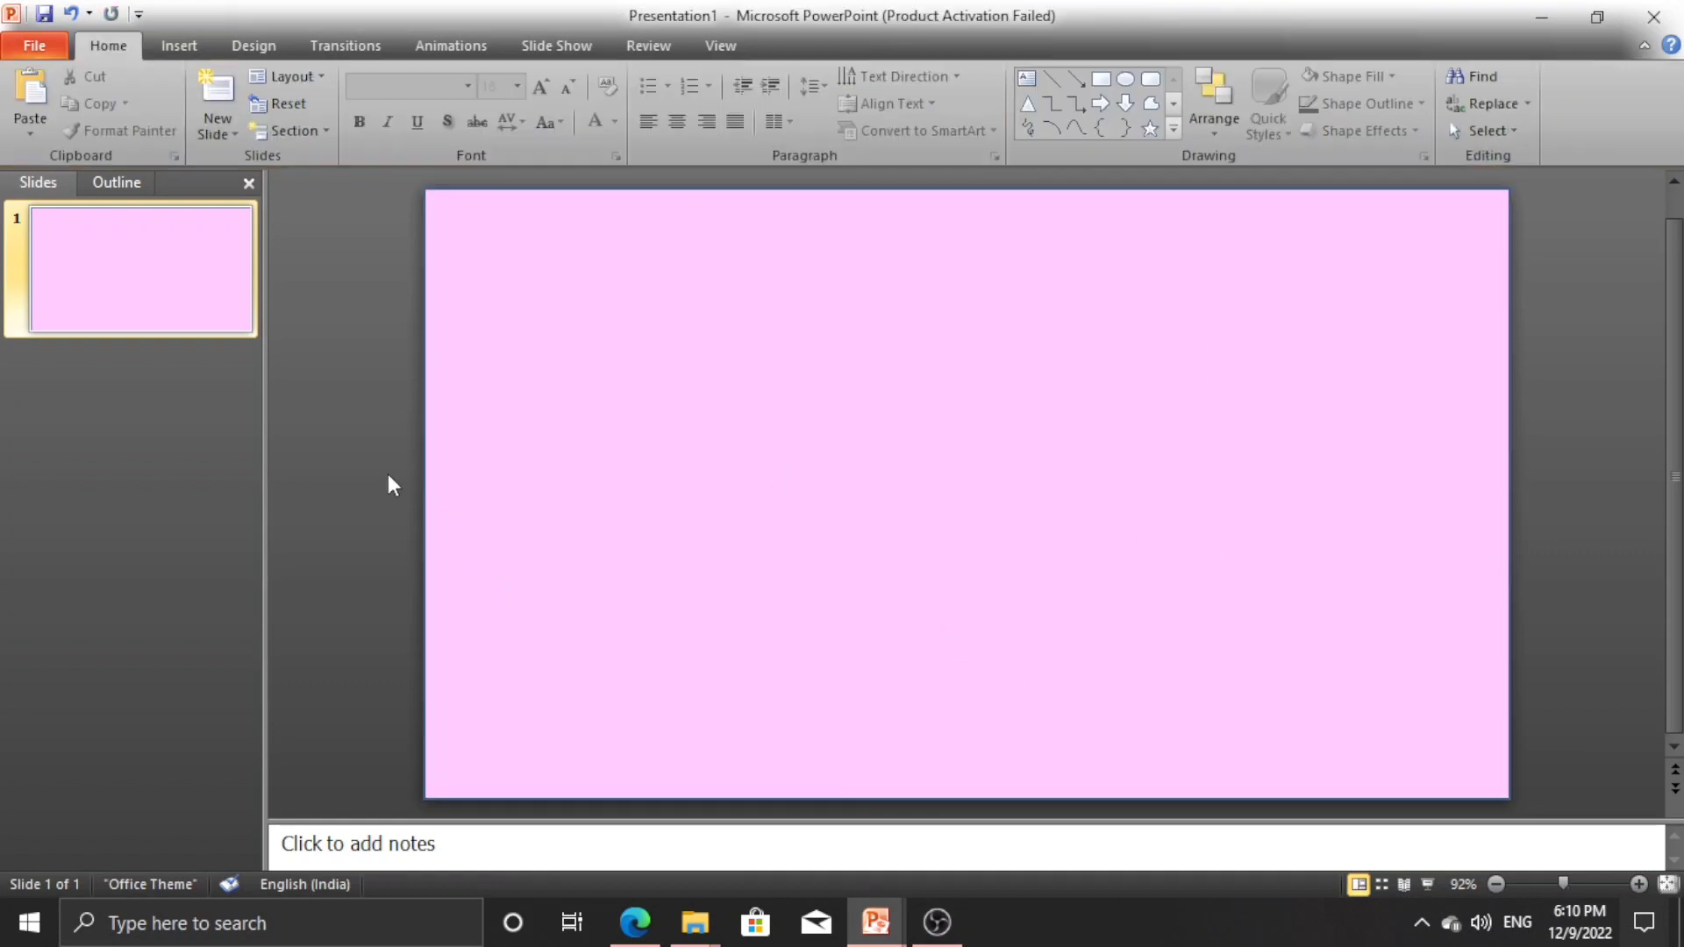
- Draw a rectangle across the full slide width over the pink background, about 2.5" high and 10" wide
{"action": "left_click", "coordinate": [169, 44]}
{"action": "left_click", "coordinate": [340, 100]}
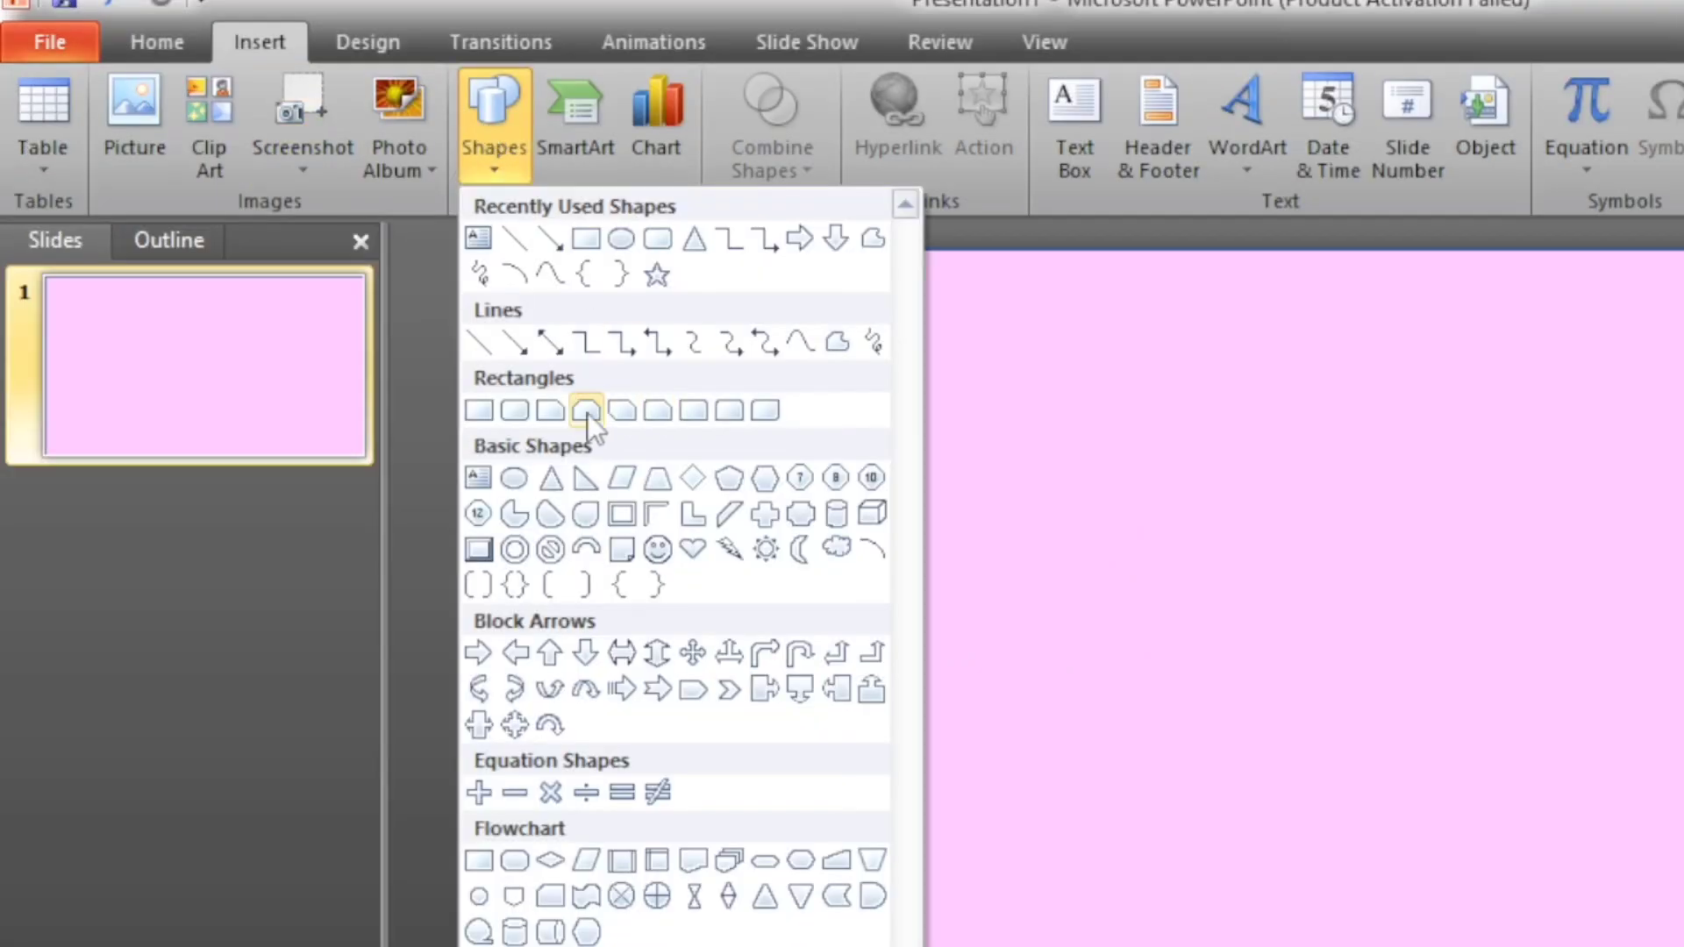
{"action": "left_click", "coordinate": [486, 414]}
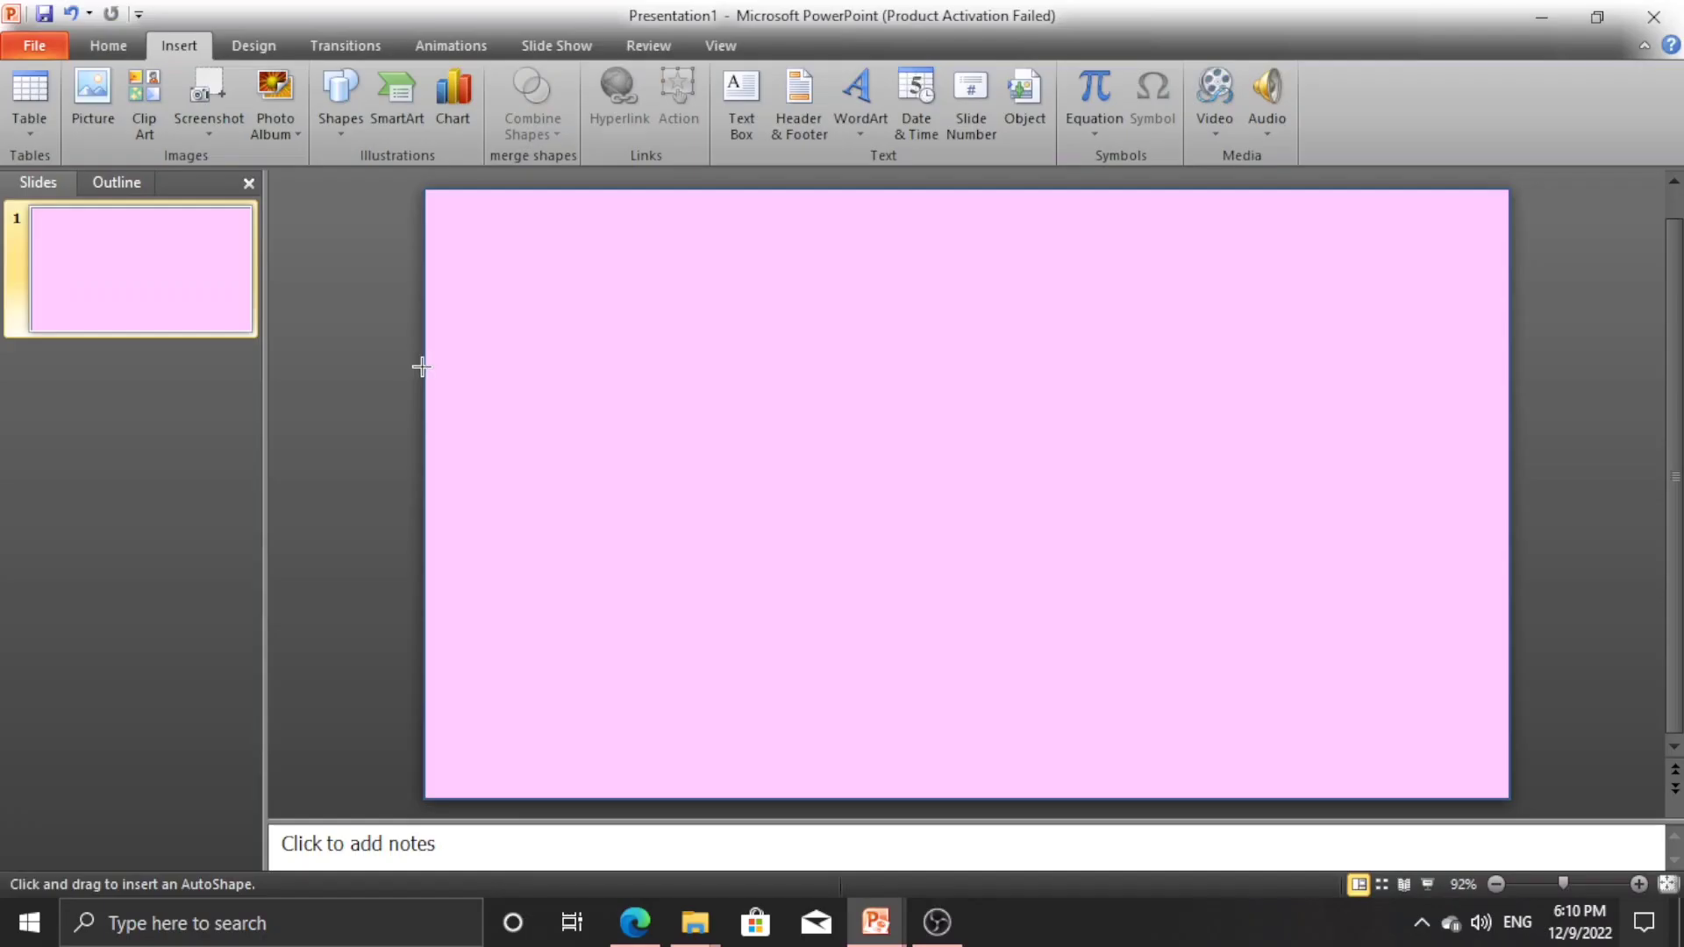
{"action": "mouse_move", "coordinate": [425, 330]}
{"action": "left_mouse_down"}
{"action": "mouse_move", "coordinate": [462, 380]}
{"action": "mouse_move", "coordinate": [913, 556]}
{"action": "mouse_move", "coordinate": [1502, 604]}
{"action": "left_mouse_up"}
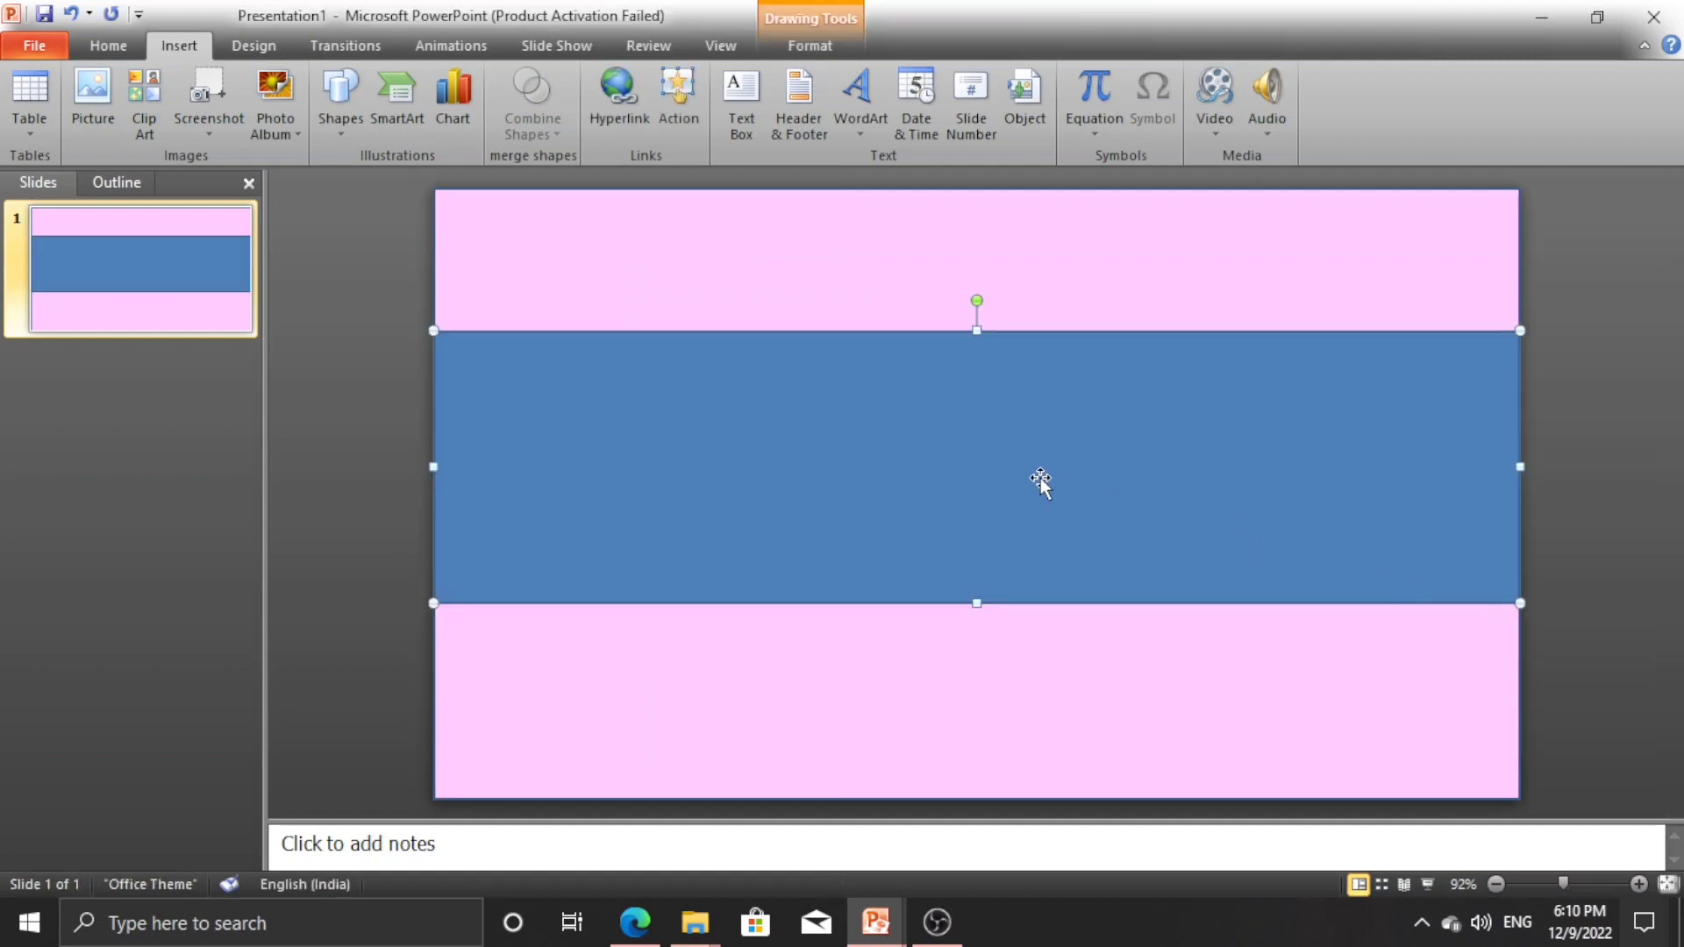
- Align the wide blue rectangle to the vertical middle of the slide
{"action": "left_click", "coordinate": [809, 44]}
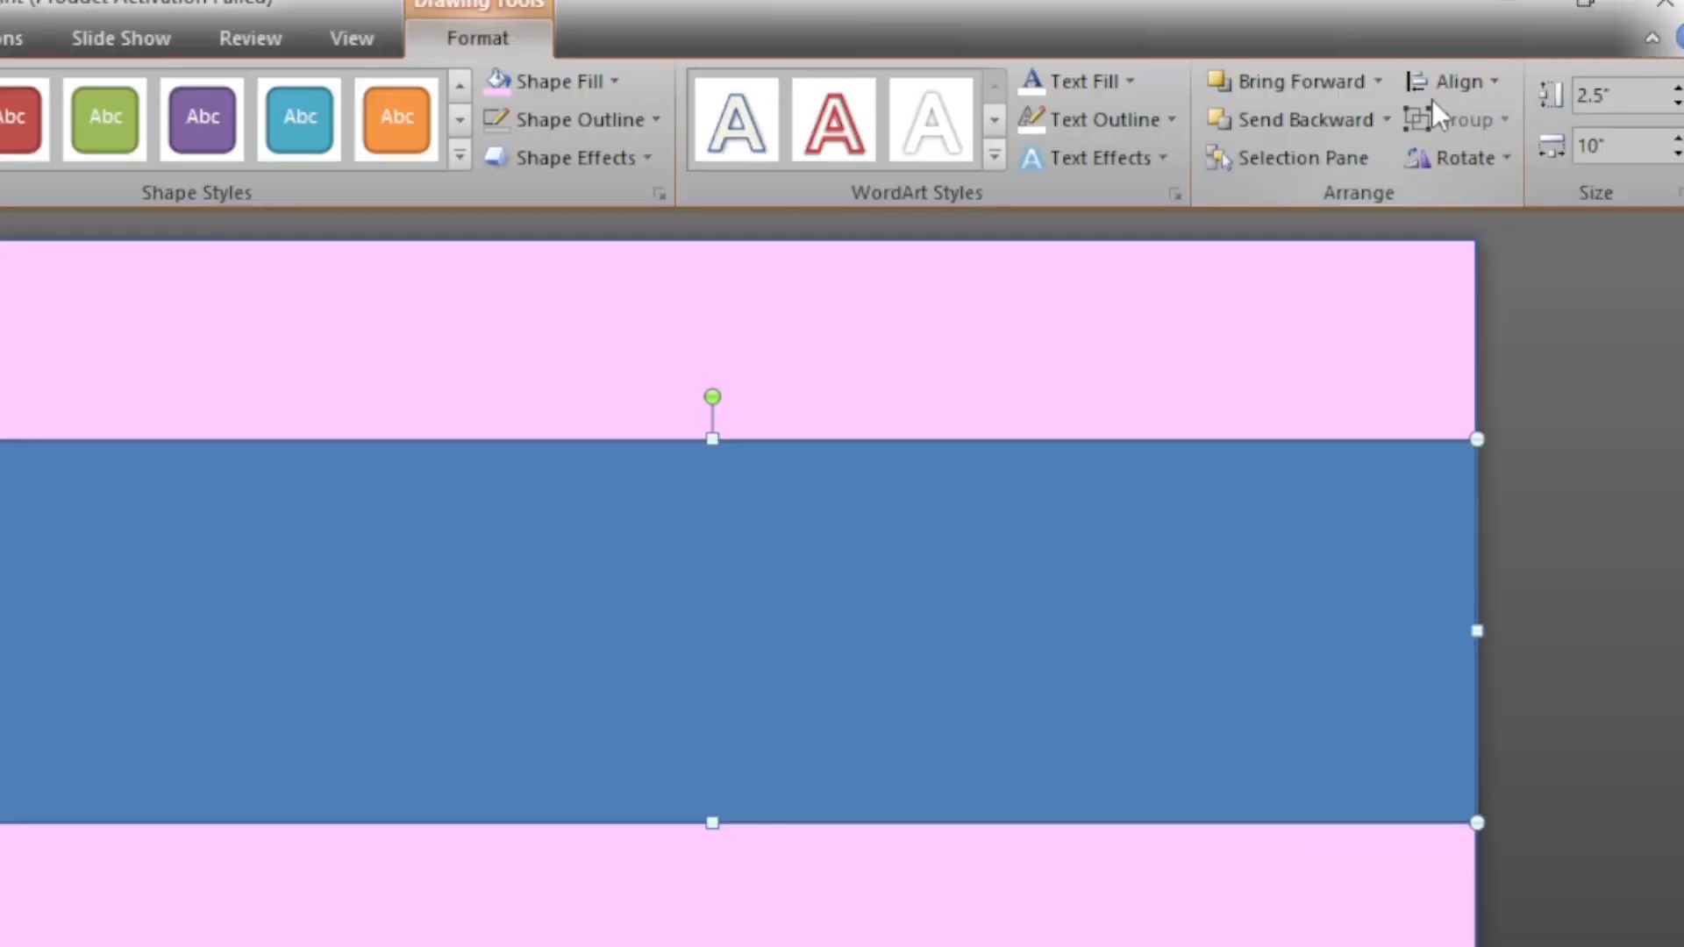
{"action": "left_click", "coordinate": [1448, 88]}
{"action": "left_click", "coordinate": [1461, 92]}
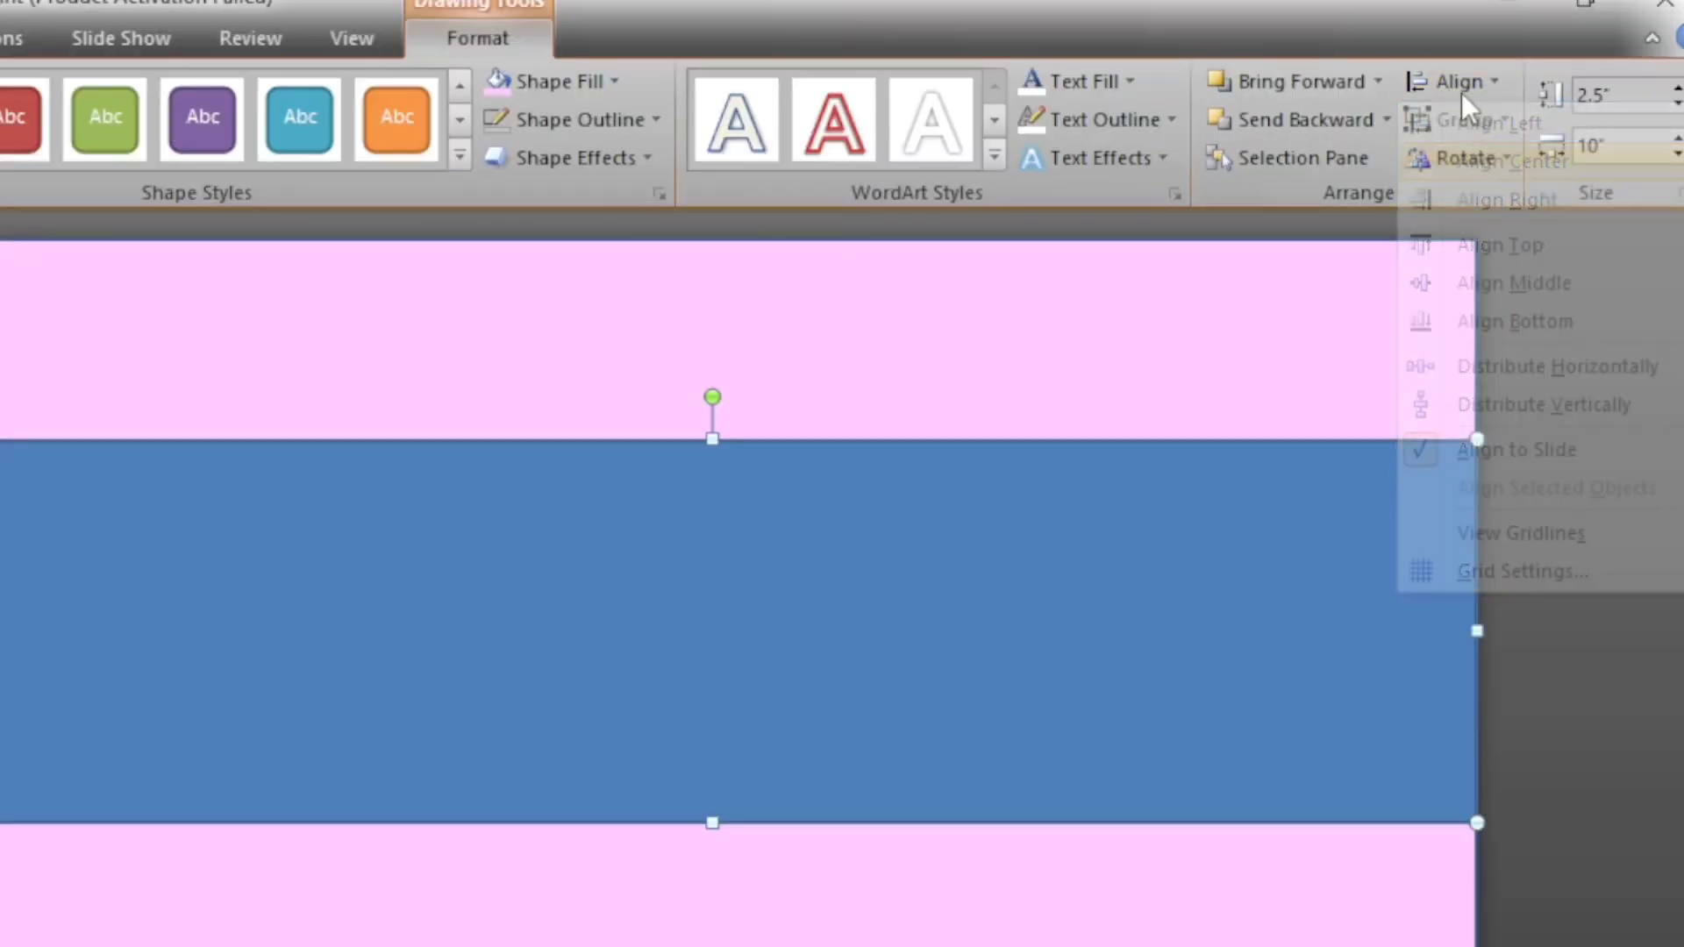
{"action": "left_click", "coordinate": [1461, 79]}
{"action": "left_click", "coordinate": [1499, 281]}
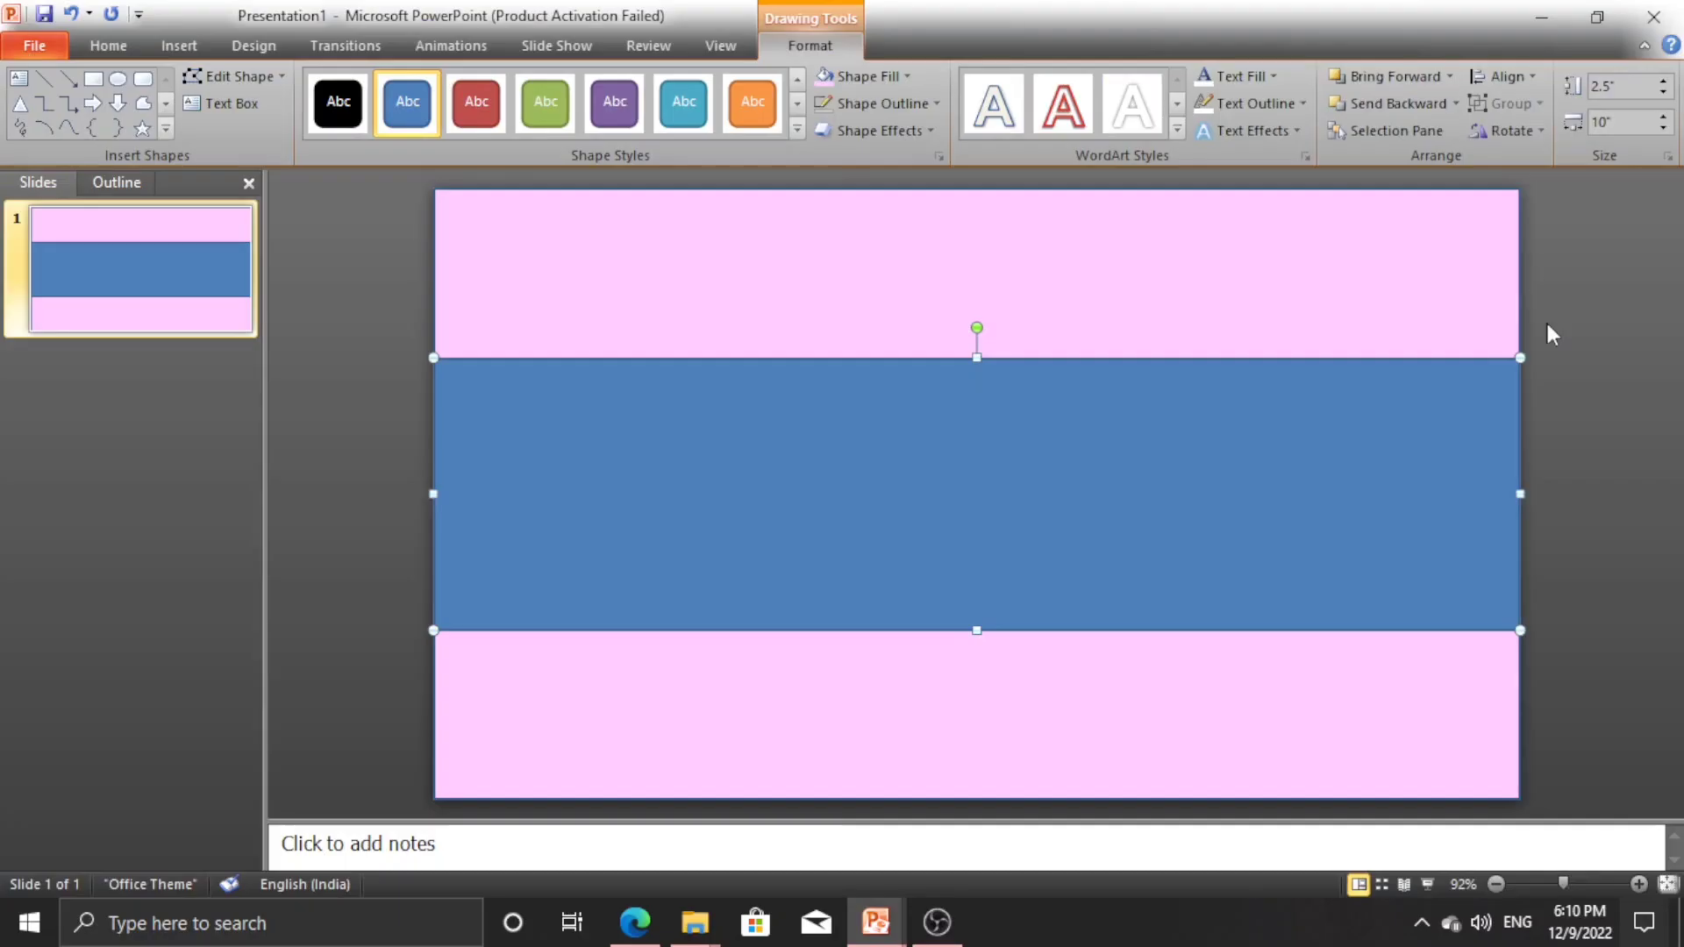
{"action": "left_click", "coordinate": [1548, 334]}
- Draw a thin full-width rectangle across the middle of the blue band, about 0.5" high and 10" wide
{"action": "left_click", "coordinate": [174, 47]}
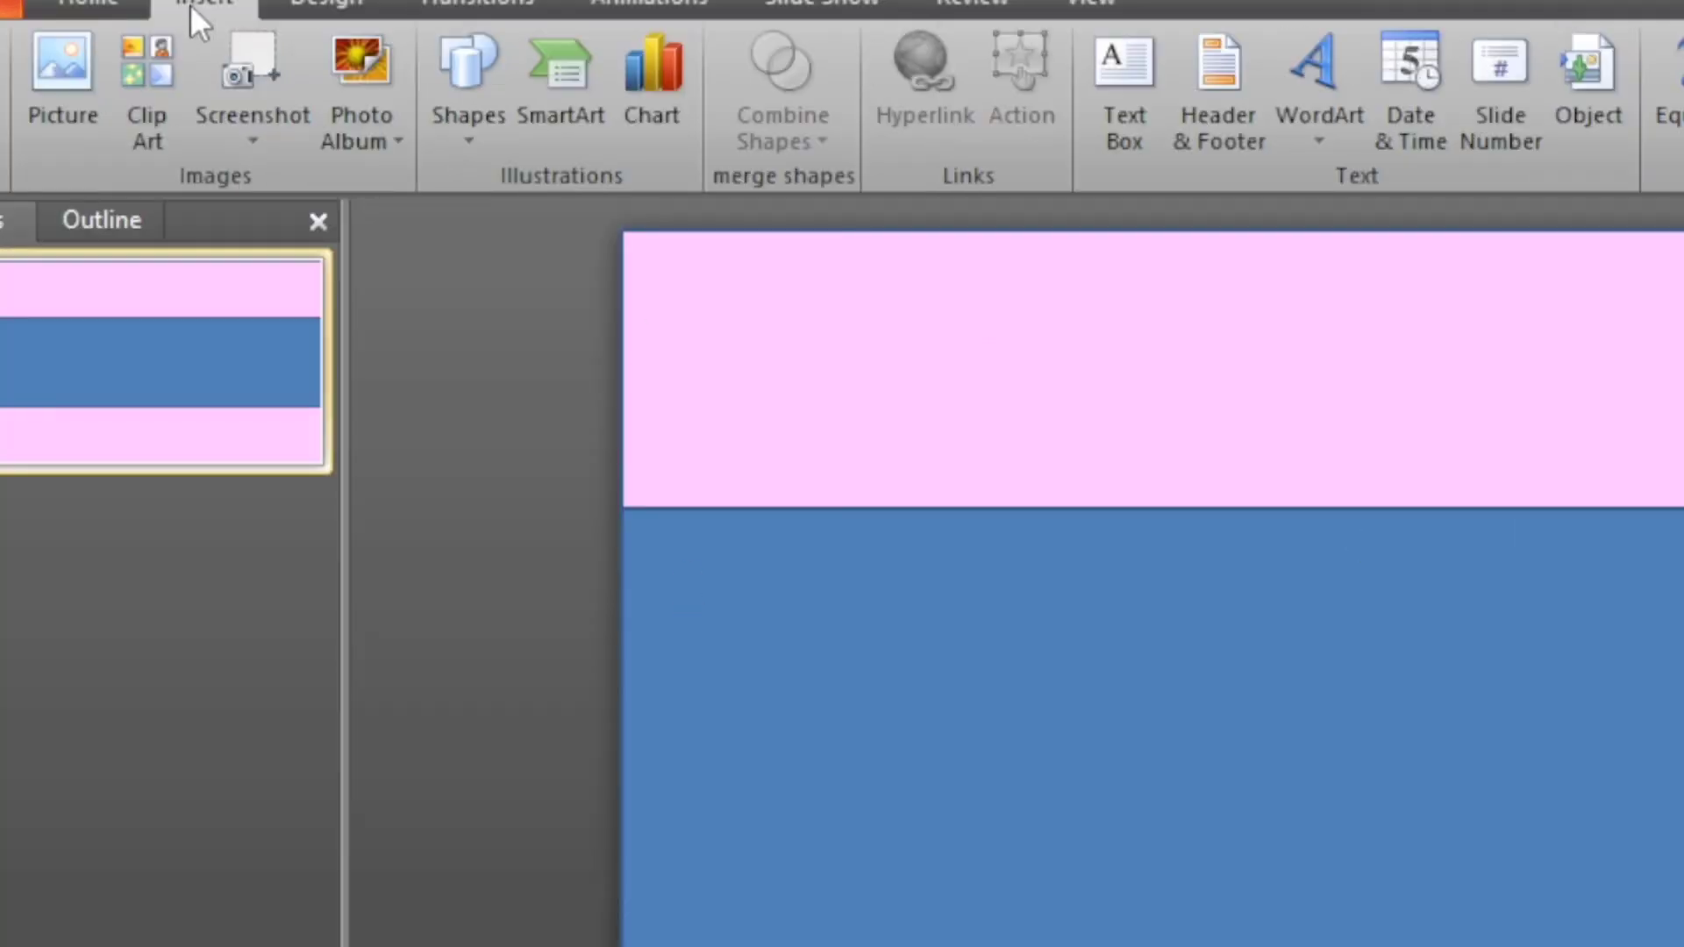
{"action": "left_click", "coordinate": [467, 75]}
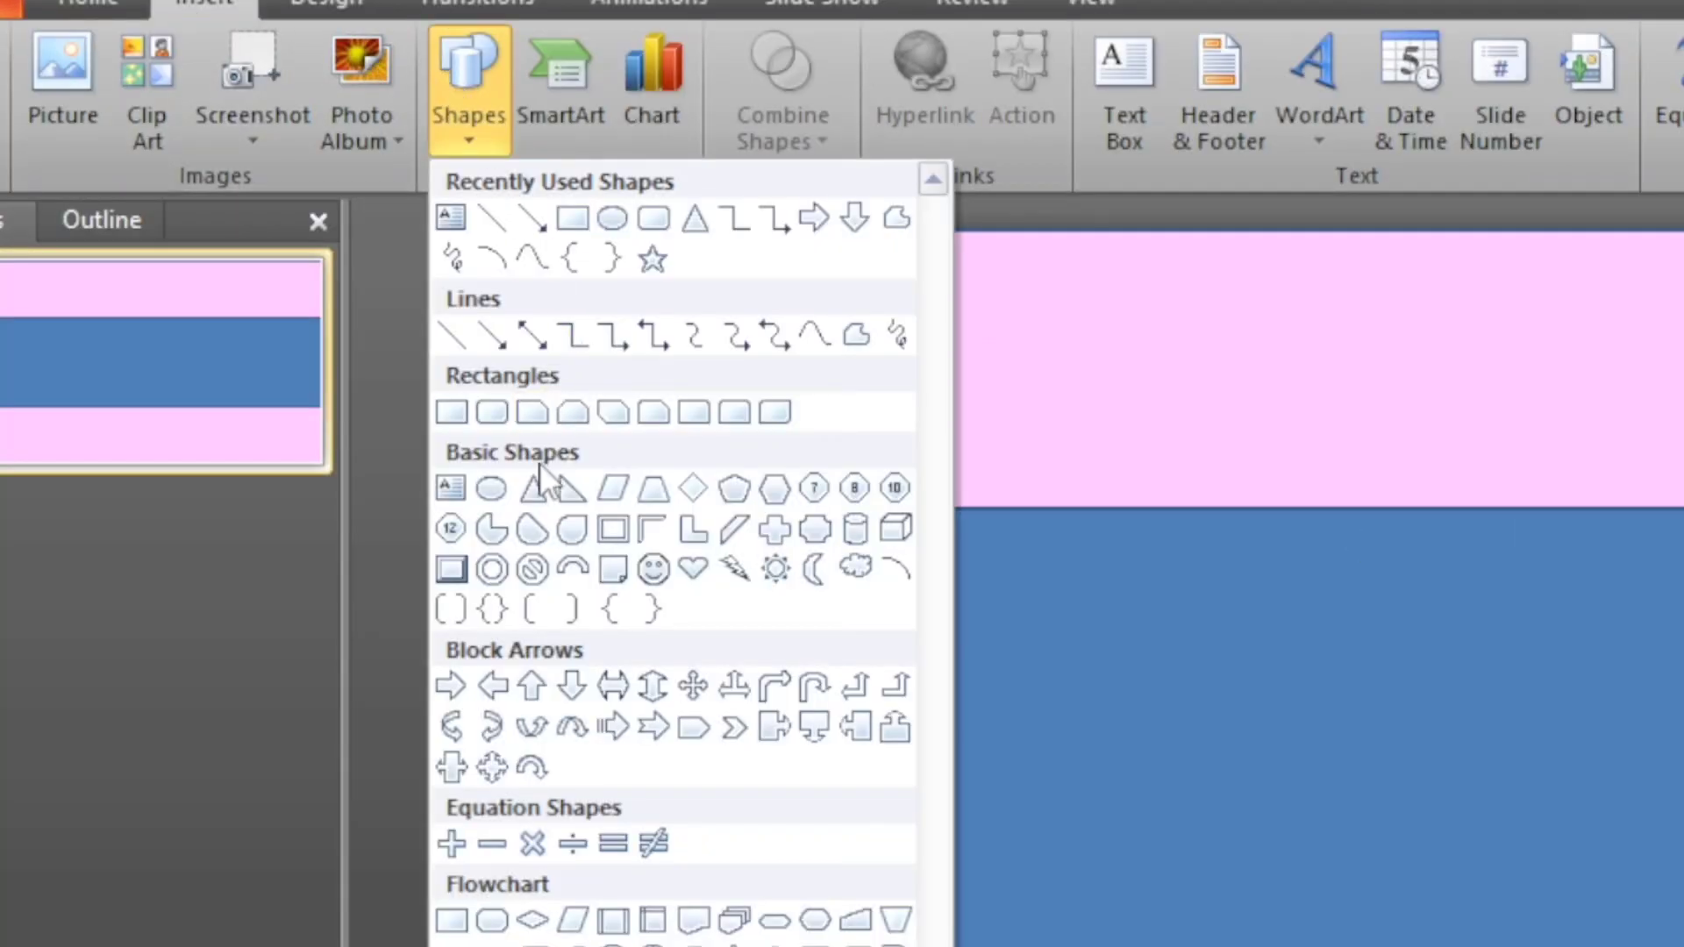
{"action": "left_click", "coordinate": [449, 411]}
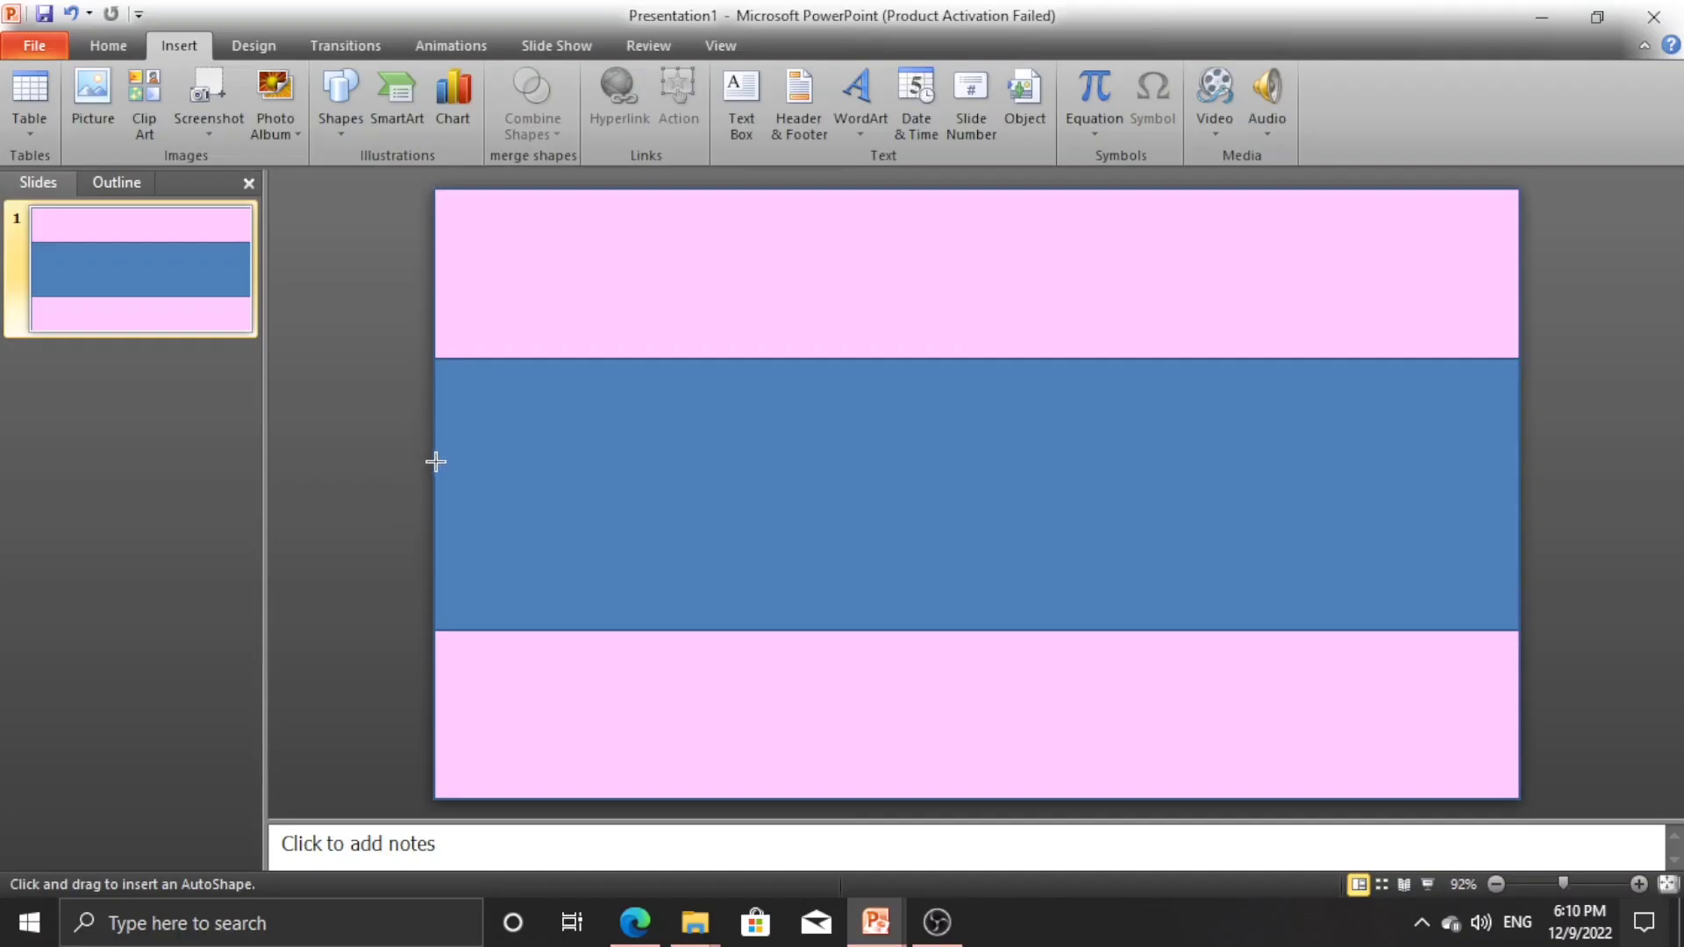
{"action": "mouse_move", "coordinate": [436, 461]}
{"action": "left_mouse_down"}
{"action": "mouse_move", "coordinate": [466, 485]}
{"action": "mouse_move", "coordinate": [1026, 515]}
{"action": "mouse_move", "coordinate": [1421, 504]}
{"action": "mouse_move", "coordinate": [1466, 524]}
{"action": "mouse_move", "coordinate": [1519, 504]}
{"action": "left_mouse_up"}
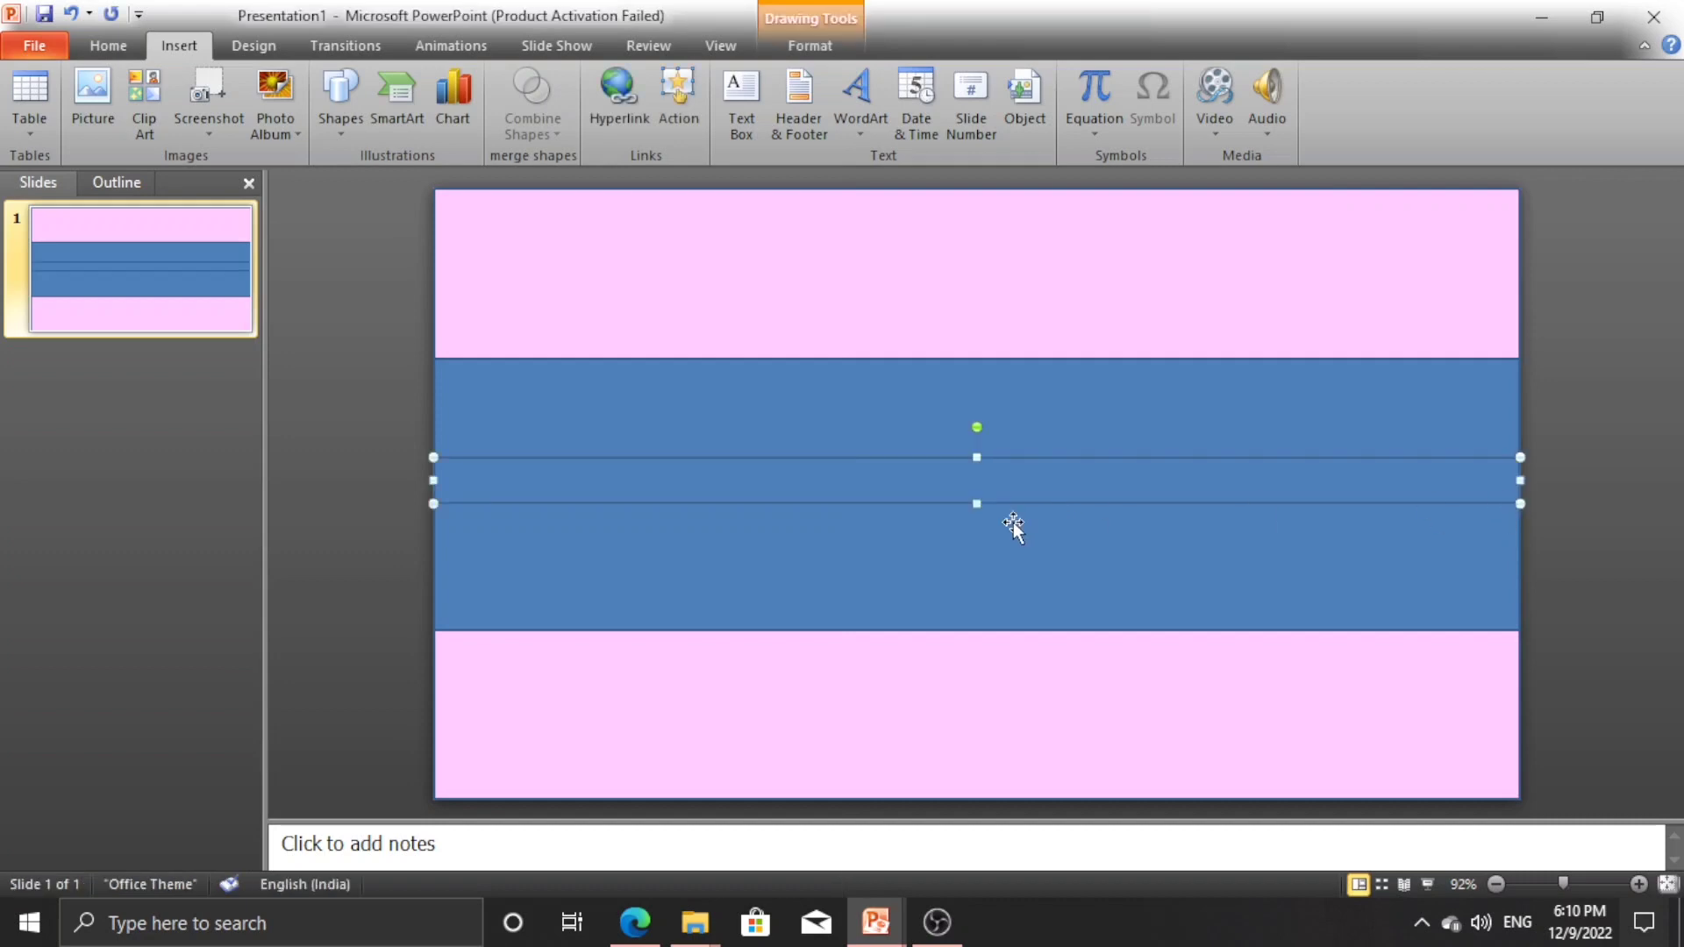
{"action": "left_click_drag", "start_coordinate": [977, 508], "coordinate": [977, 513]}
- Set the thin rectangle's outline to a vivid crimson pink from the standard colours
{"action": "left_click", "coordinate": [812, 42]}
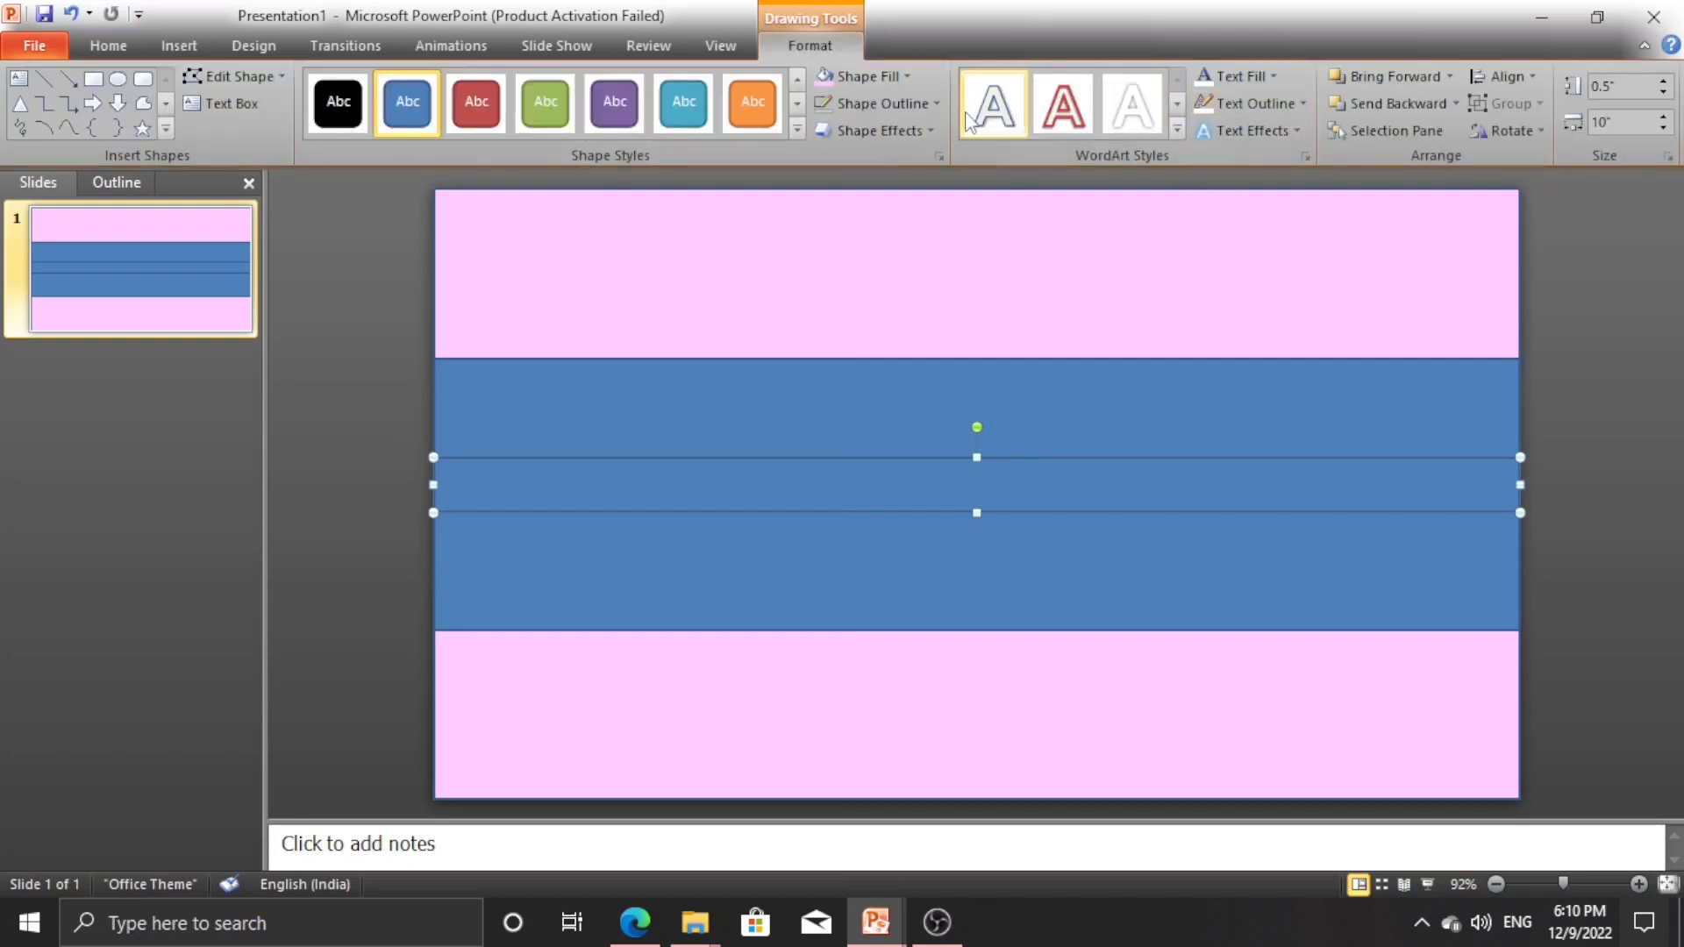
{"action": "left_click", "coordinate": [877, 103]}
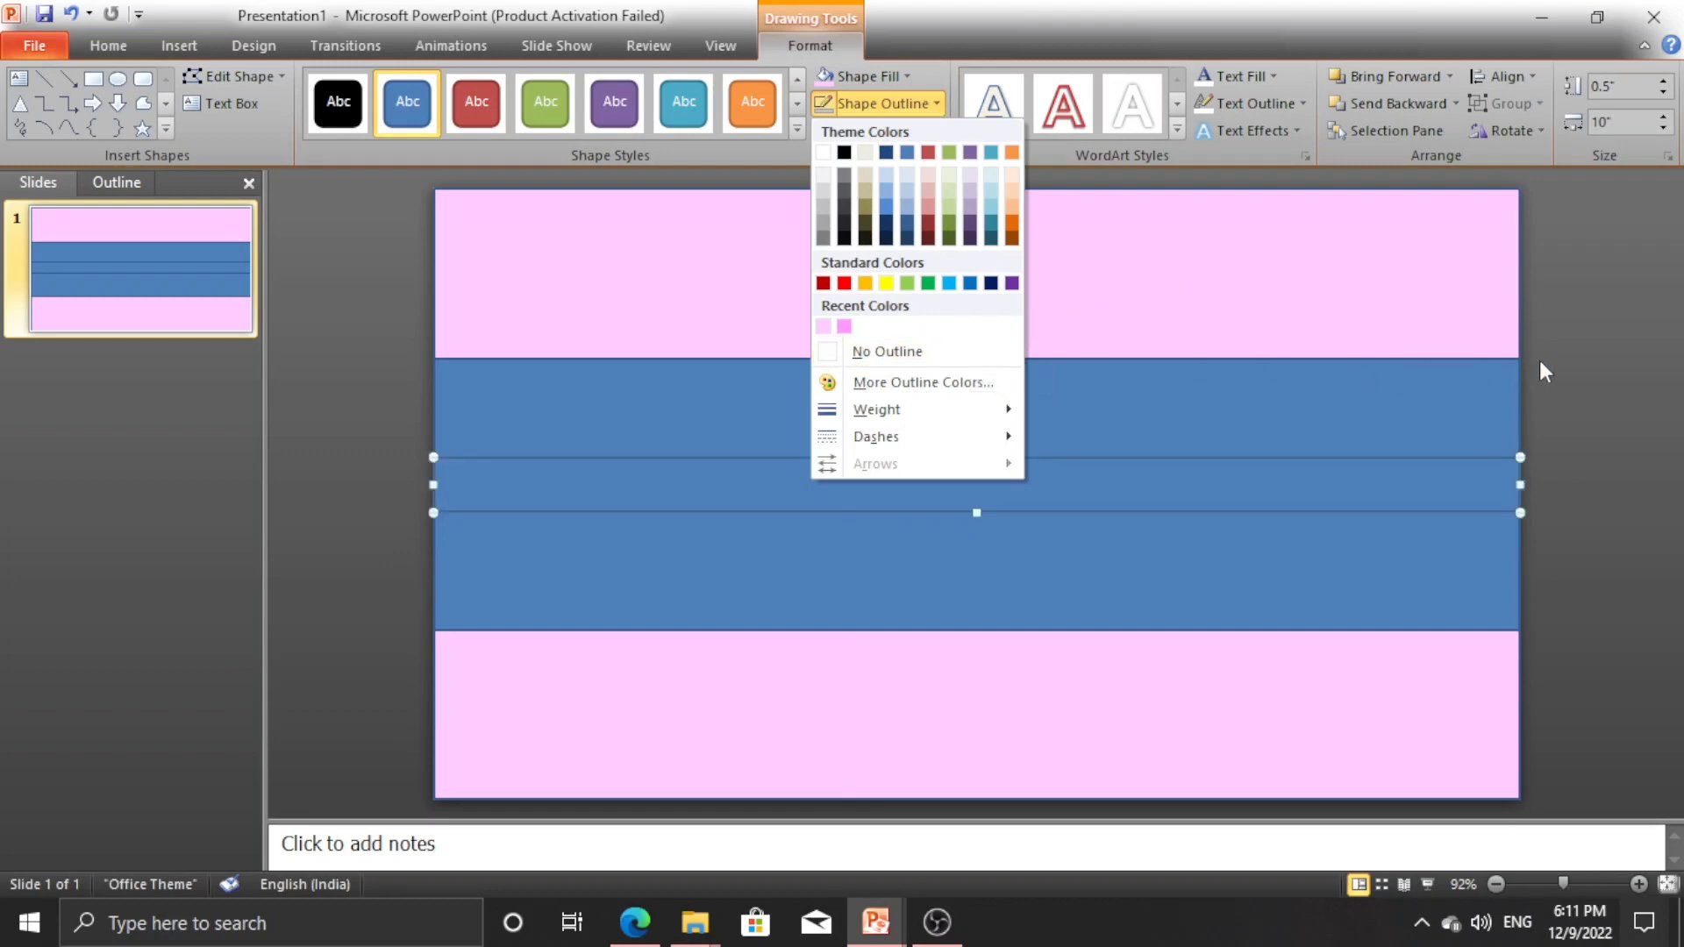
{"action": "left_click", "coordinate": [1557, 372]}
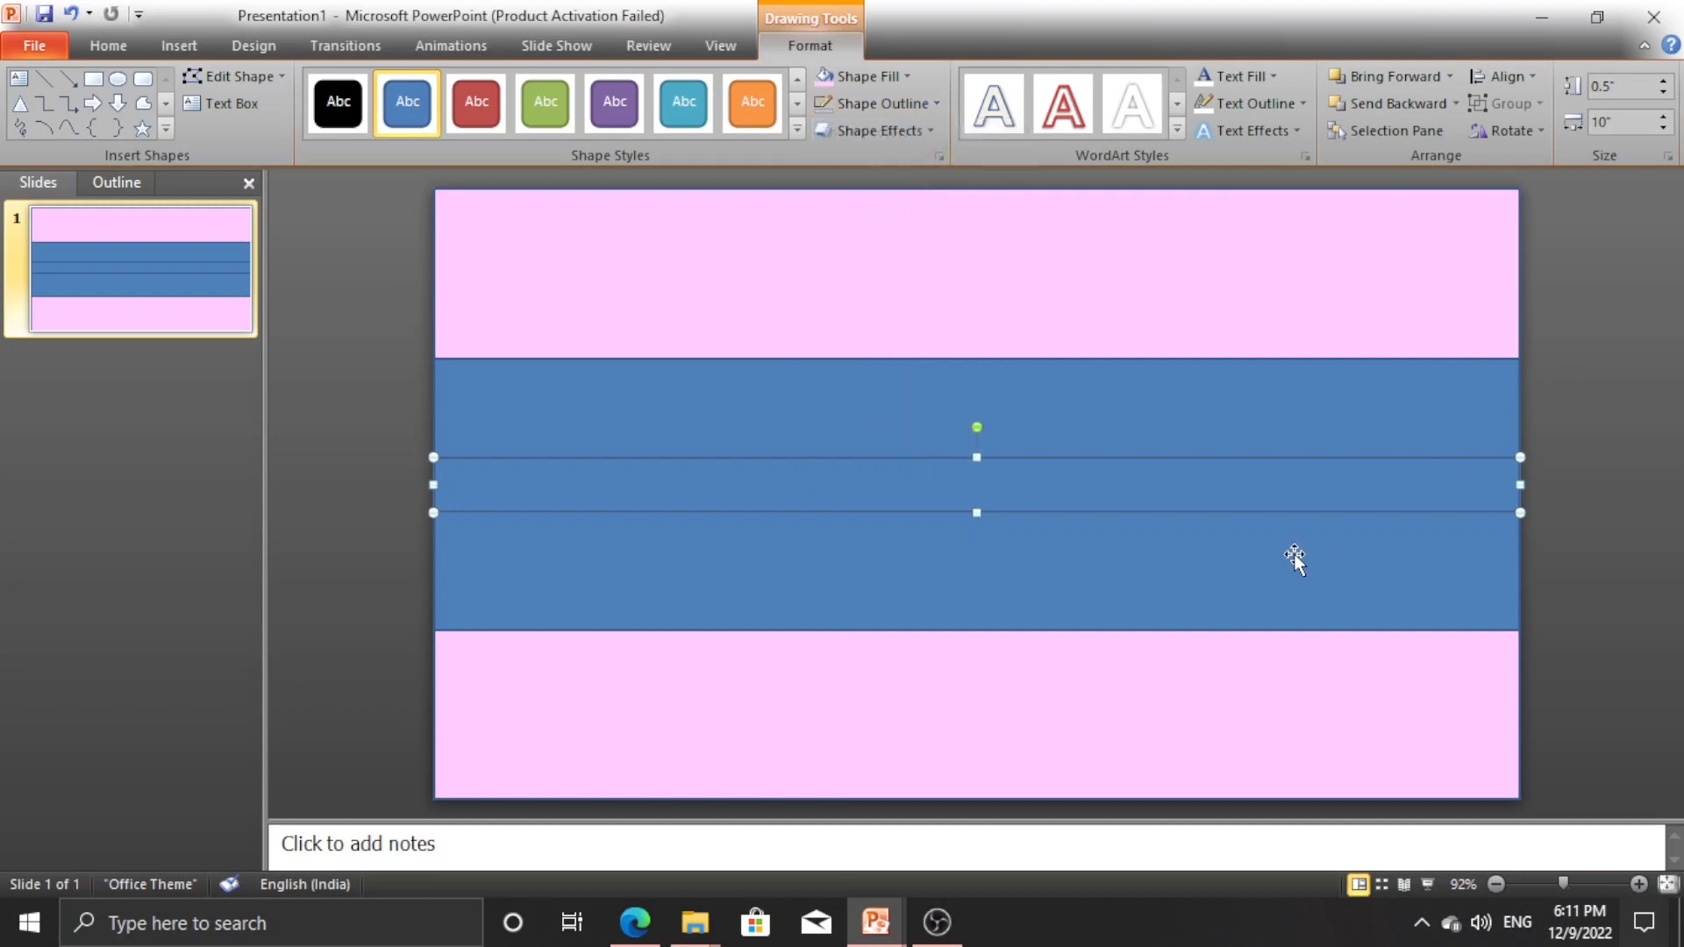
{"action": "left_click", "coordinate": [1105, 558]}
{"action": "left_click", "coordinate": [790, 473]}
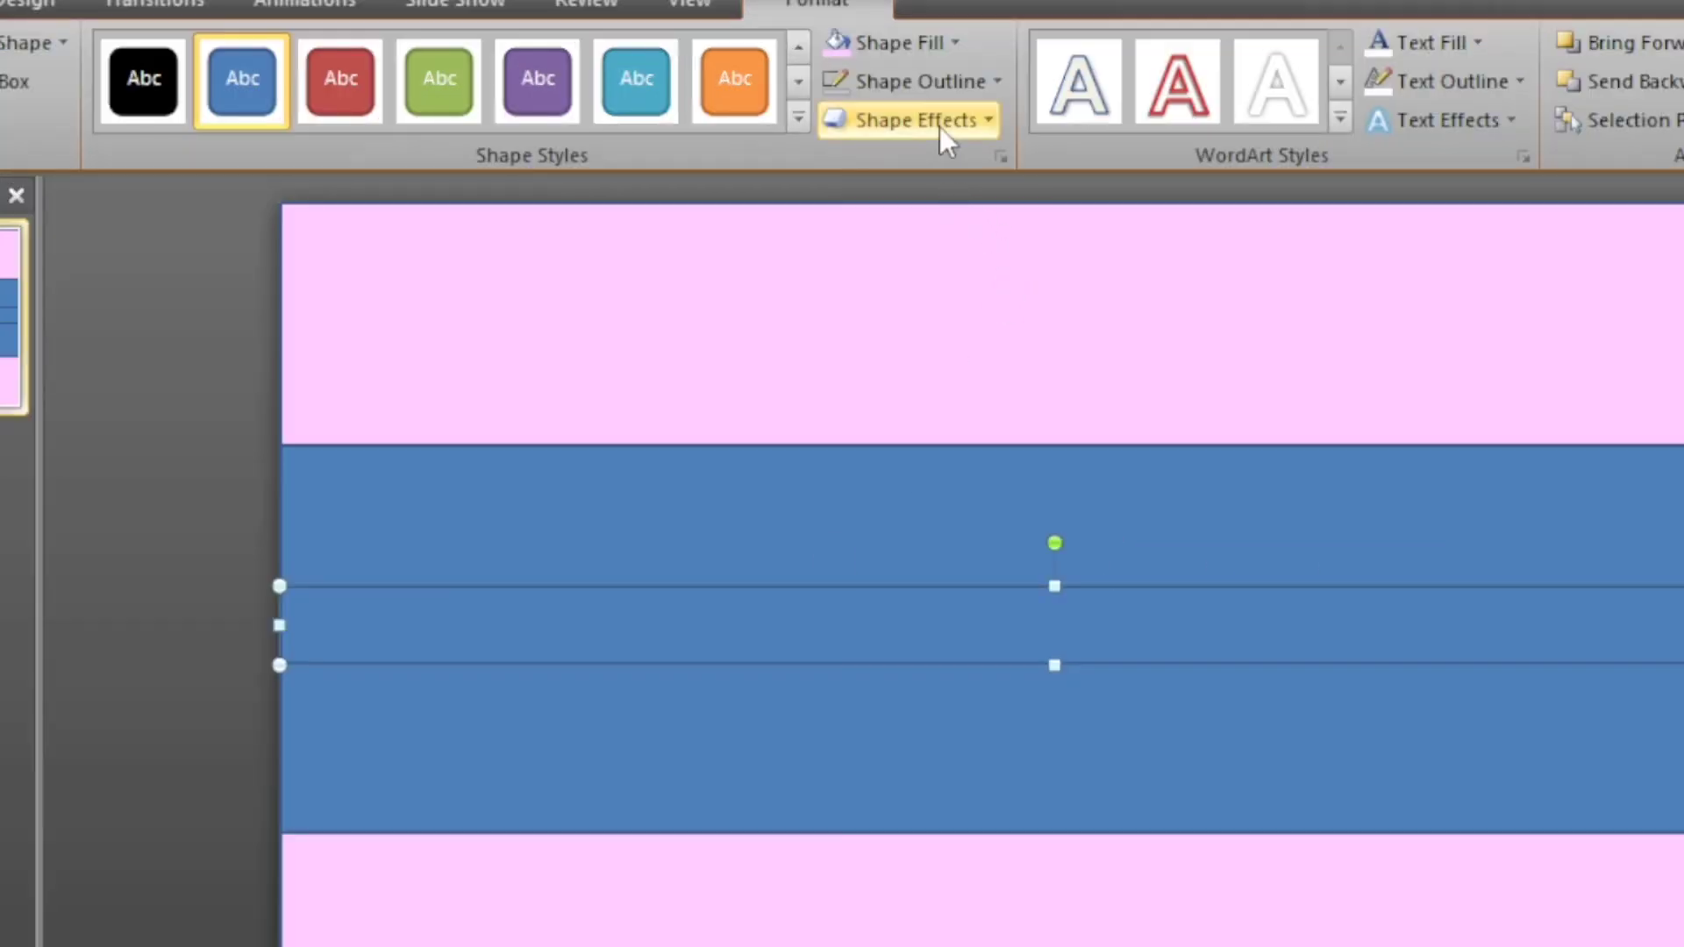
{"action": "left_click", "coordinate": [939, 84]}
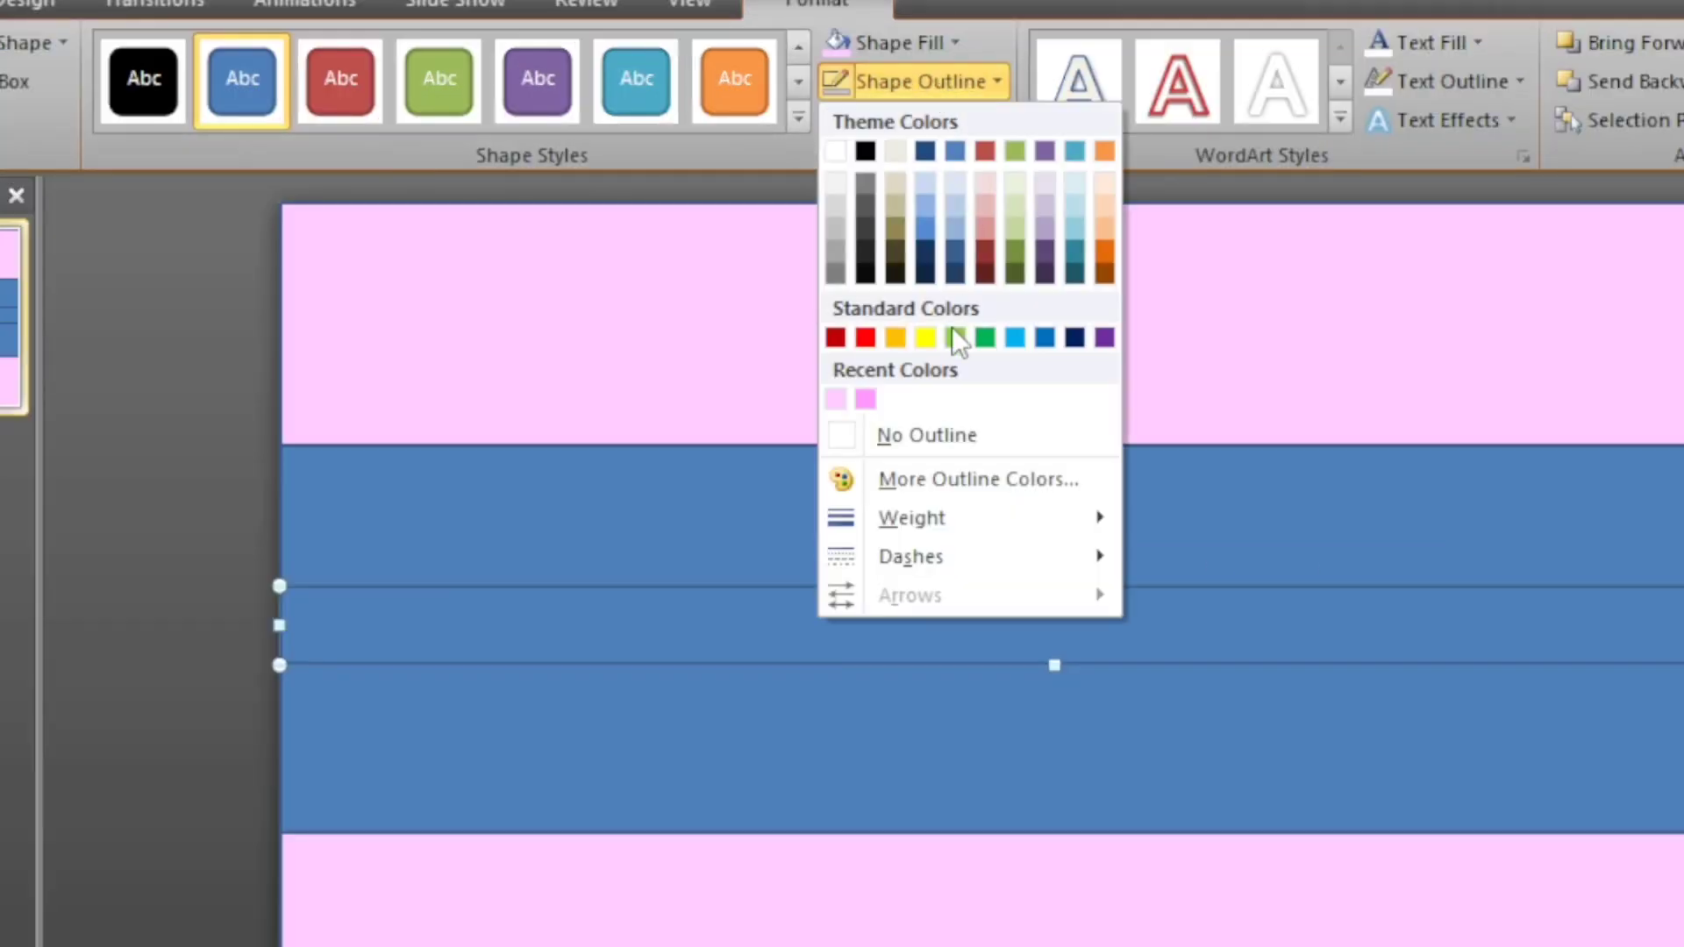
{"action": "left_click", "coordinate": [933, 486]}
{"action": "left_click", "coordinate": [640, 282]}
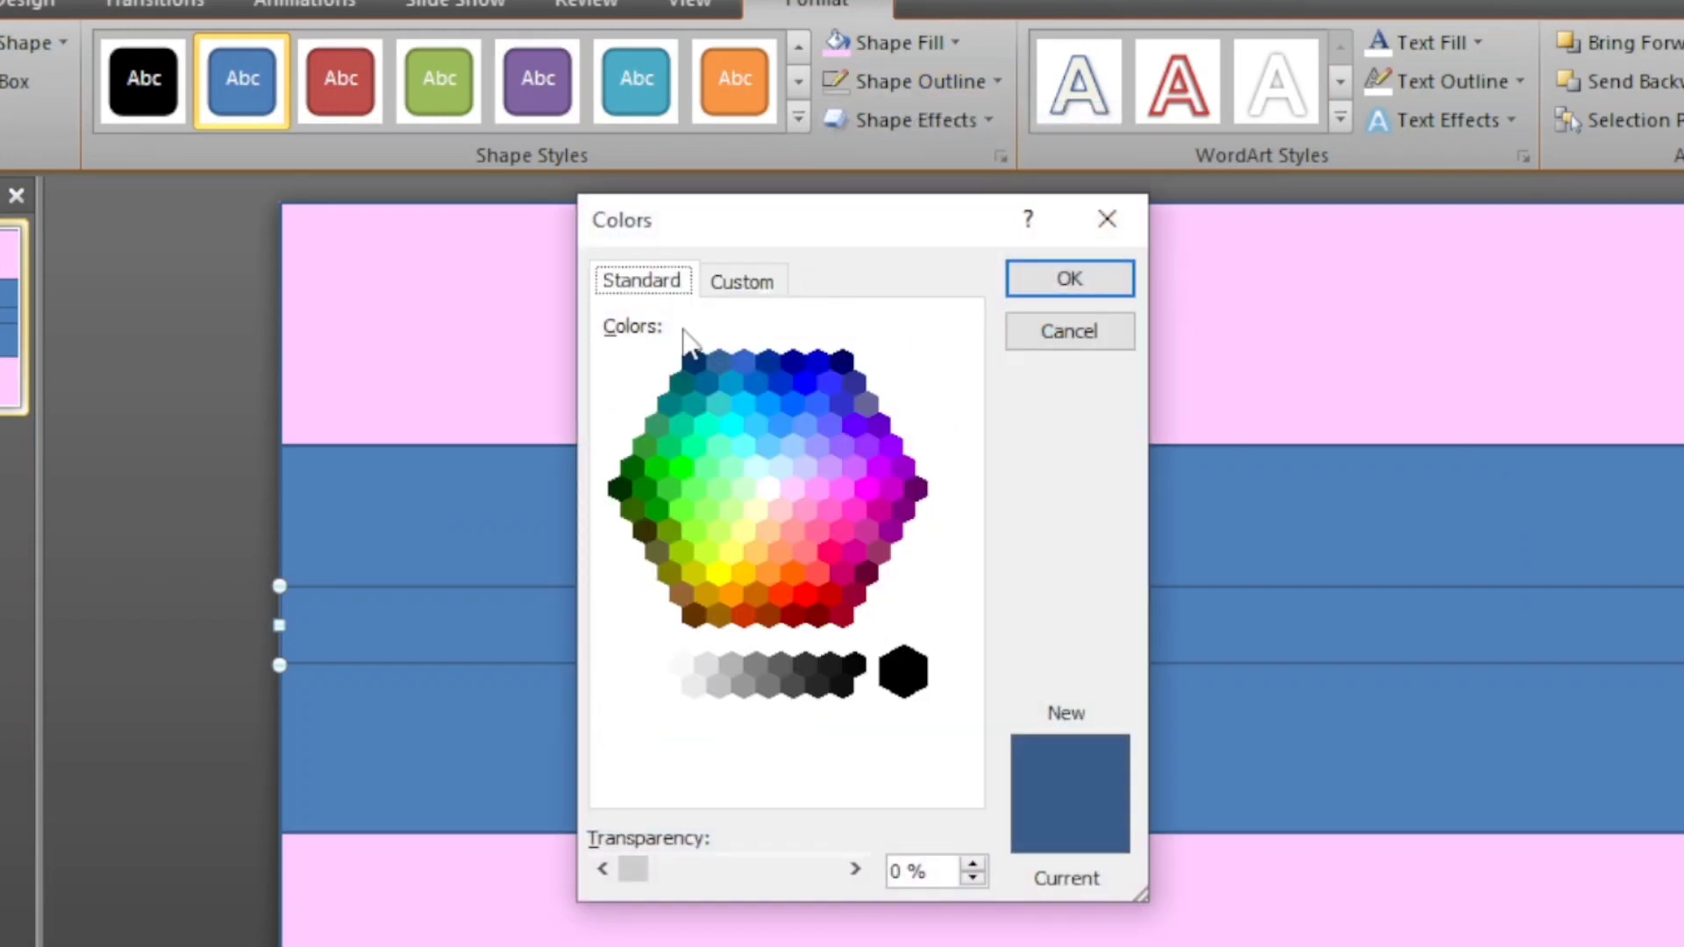
{"action": "left_click", "coordinate": [837, 531]}
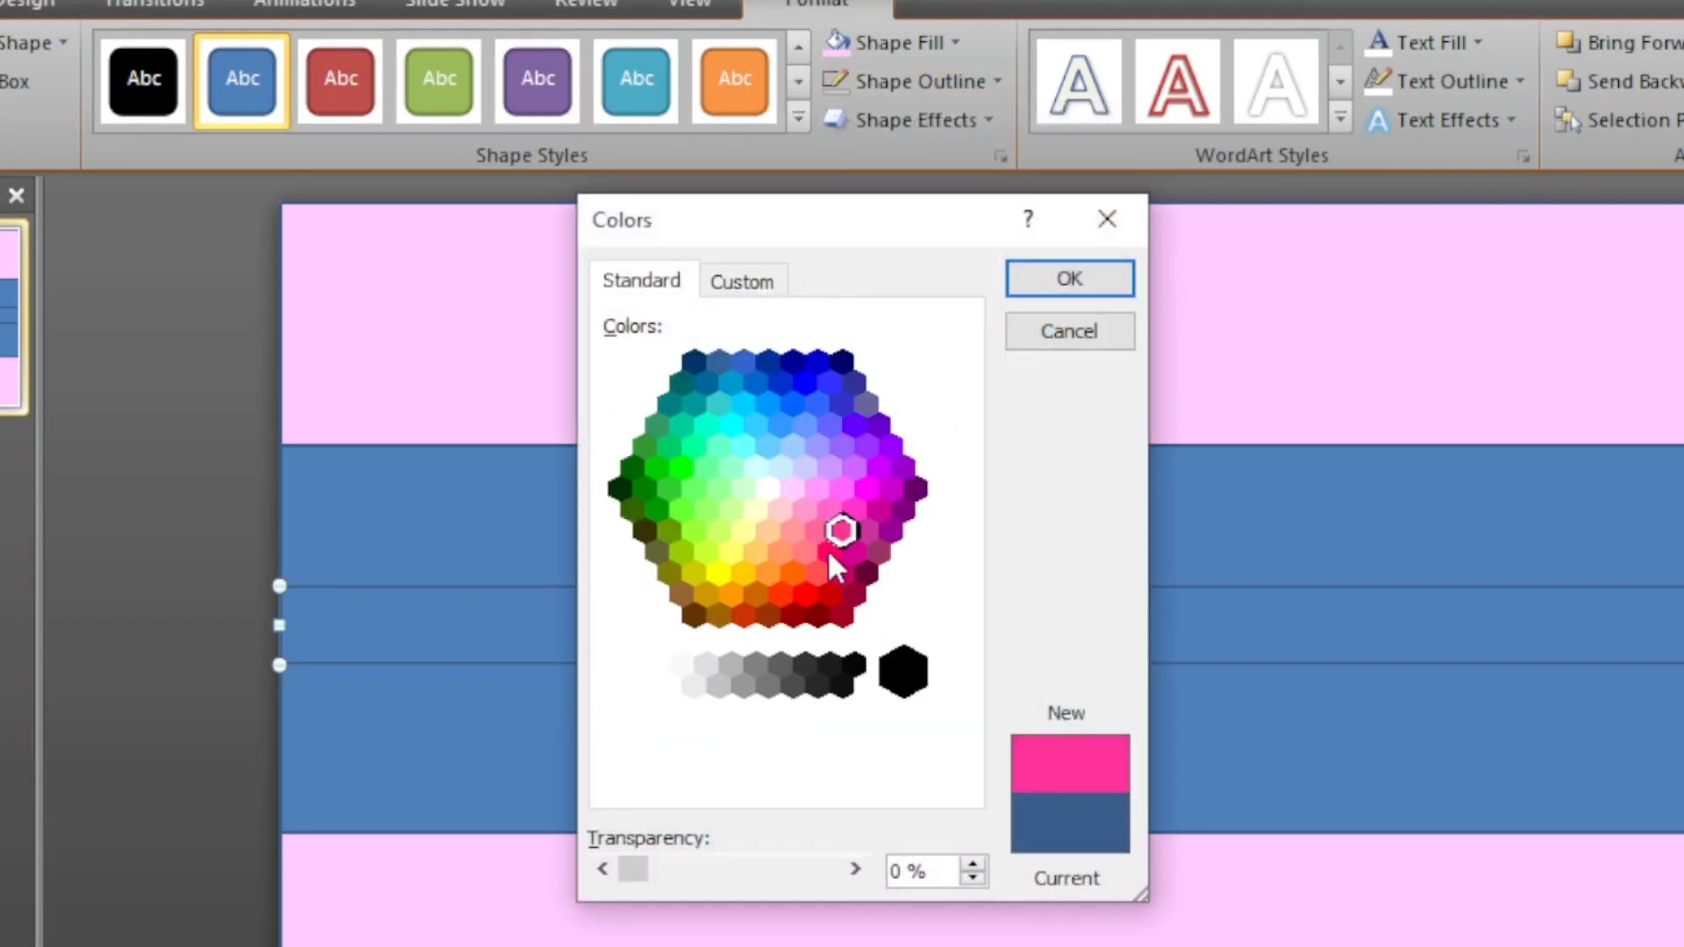
{"action": "left_click", "coordinate": [828, 551]}
{"action": "left_click", "coordinate": [1096, 279]}
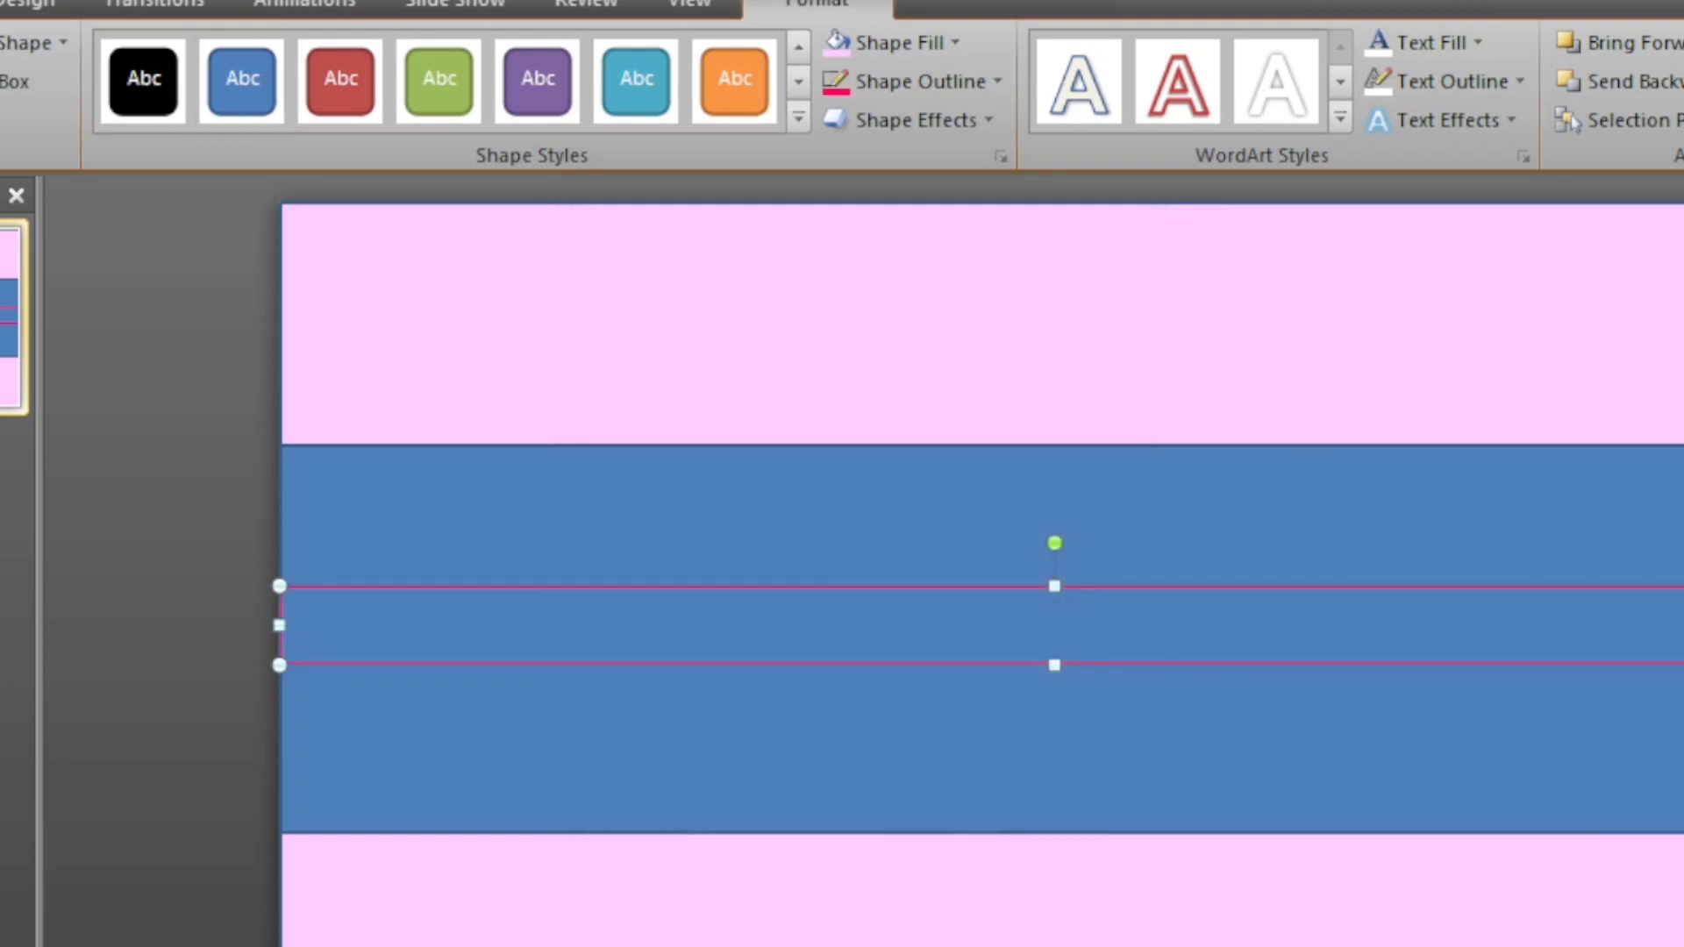
- Set both the outline and the fill of the large band to the recently used crimson pink
{"action": "left_click", "coordinate": [1490, 511]}
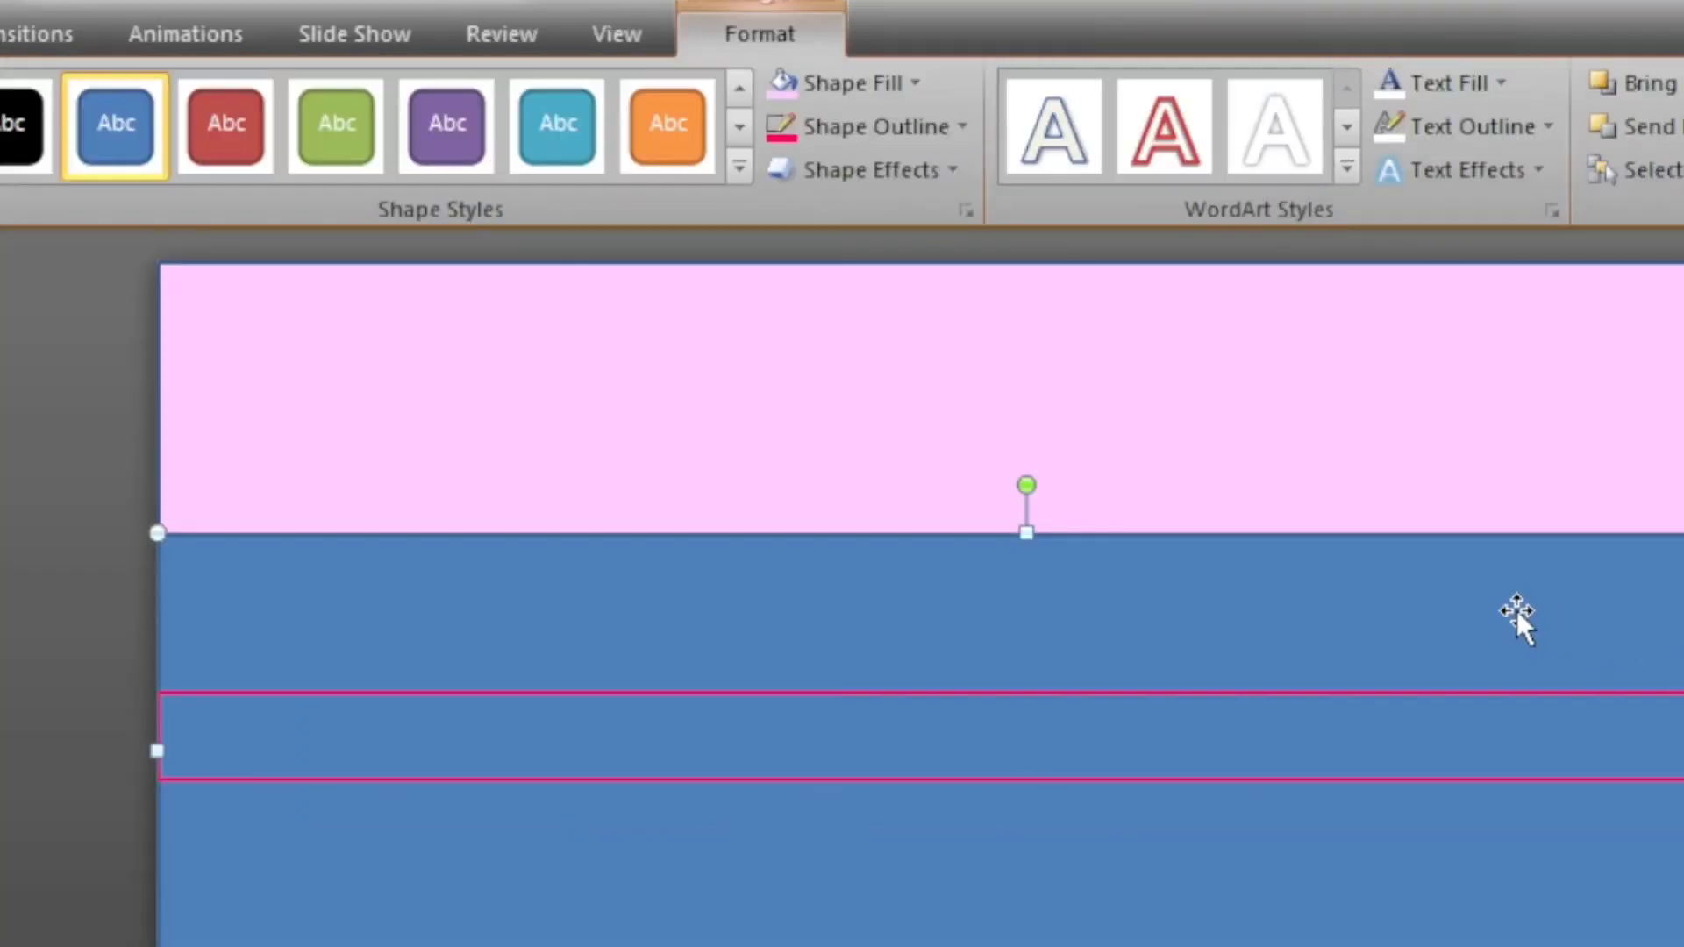
{"action": "left_click", "coordinate": [877, 127]}
{"action": "left_click", "coordinate": [780, 482]}
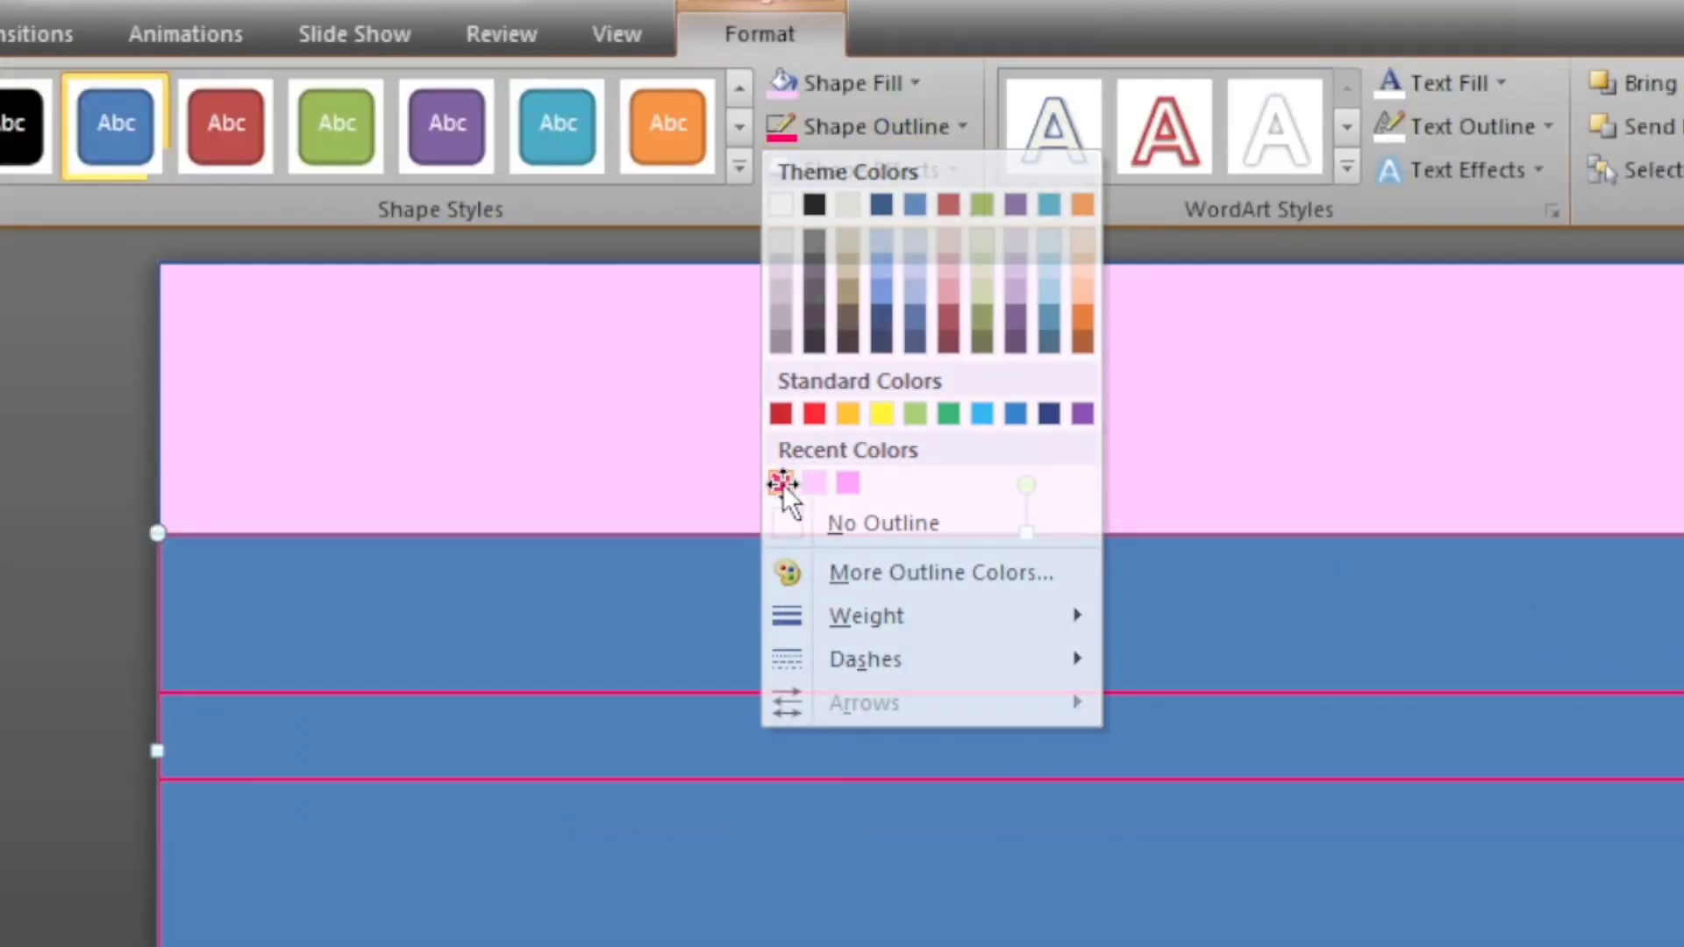
{"action": "left_click", "coordinate": [865, 133]}
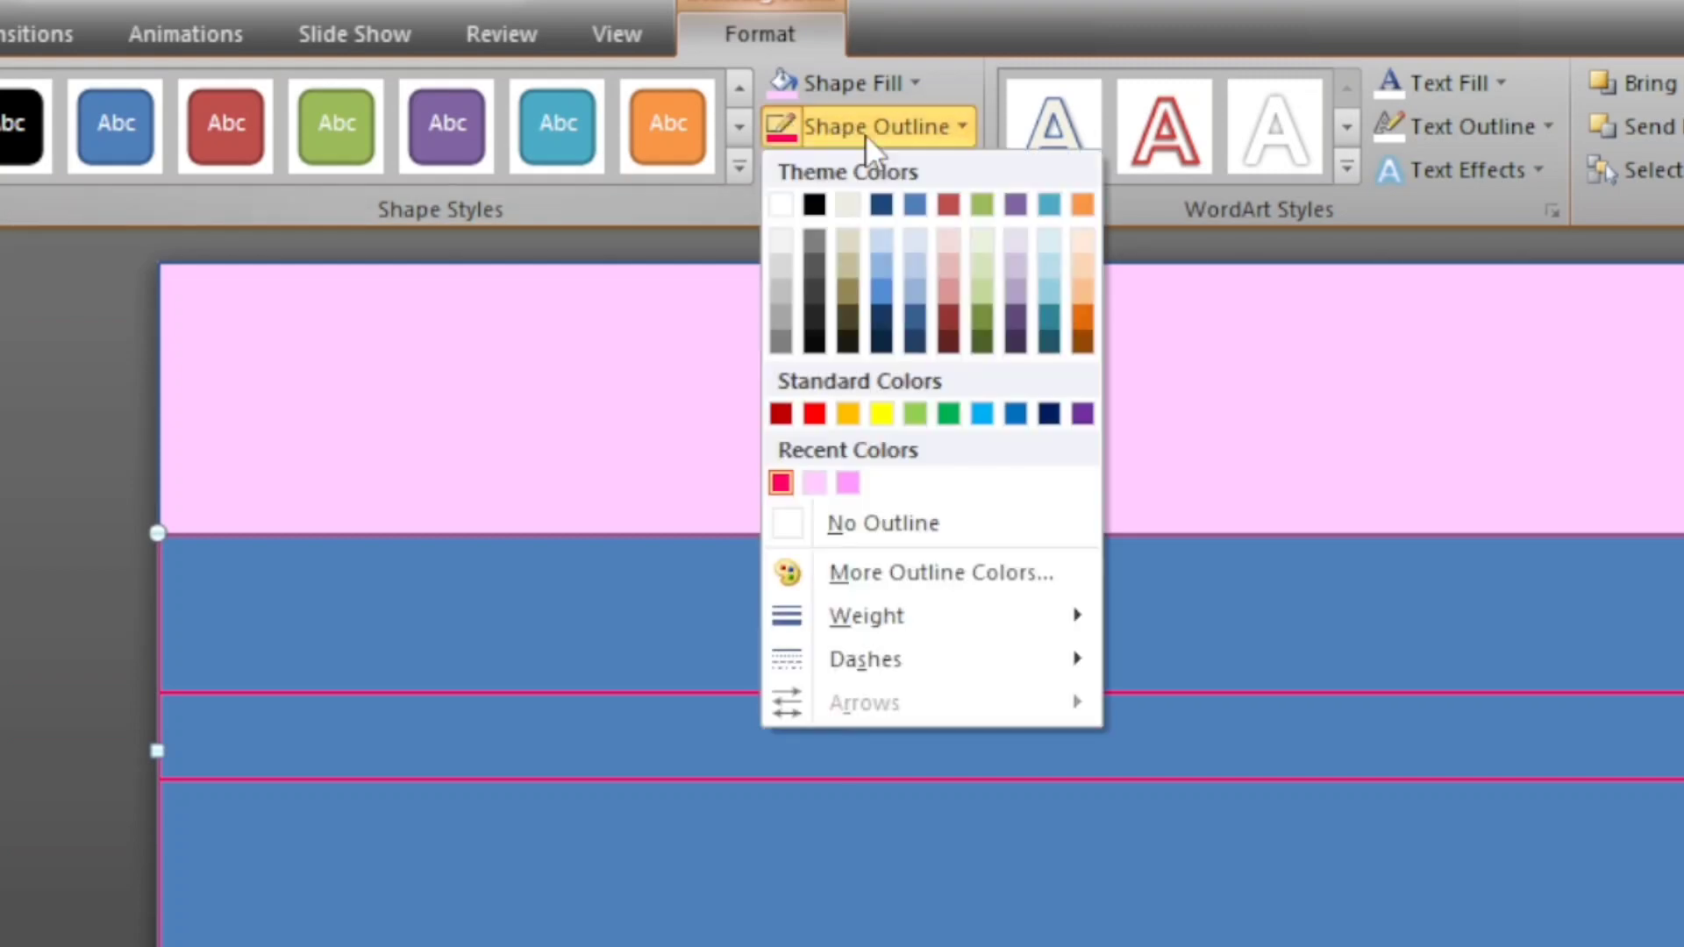
{"action": "left_click", "coordinate": [886, 79]}
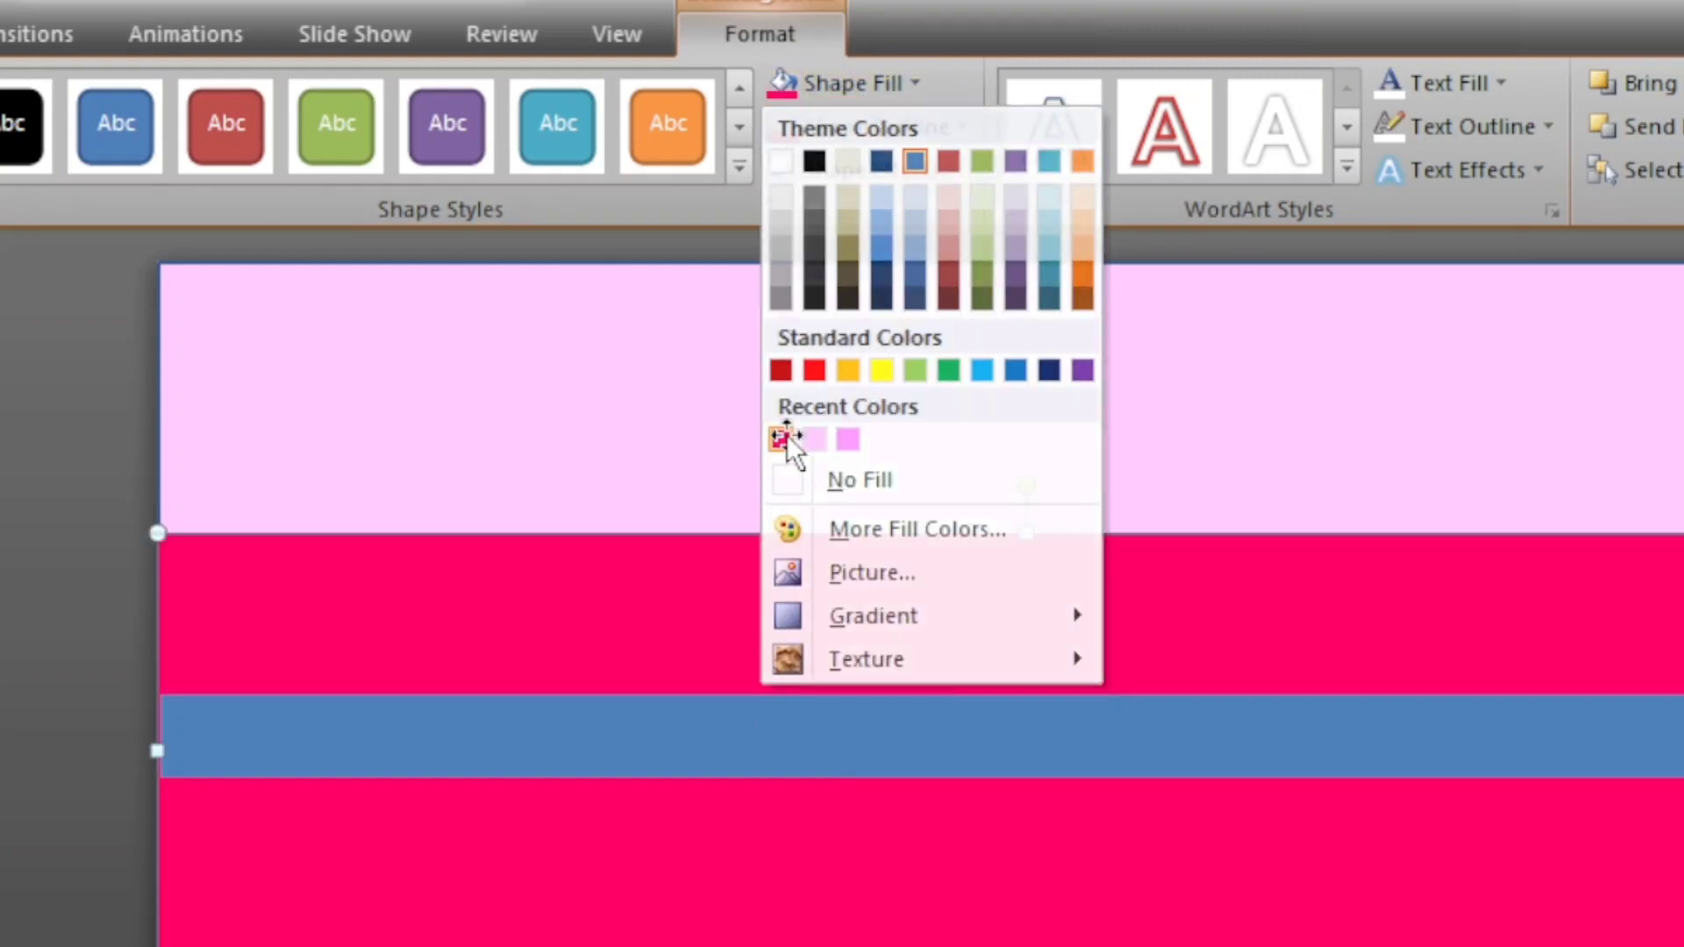
- Fill the large band with the recent crimson pink and the thin middle rectangle with the recently used orchid pink
{"action": "left_click", "coordinate": [781, 439]}
{"action": "key", "text": "Escape"}
{"action": "left_click", "coordinate": [1394, 705]}
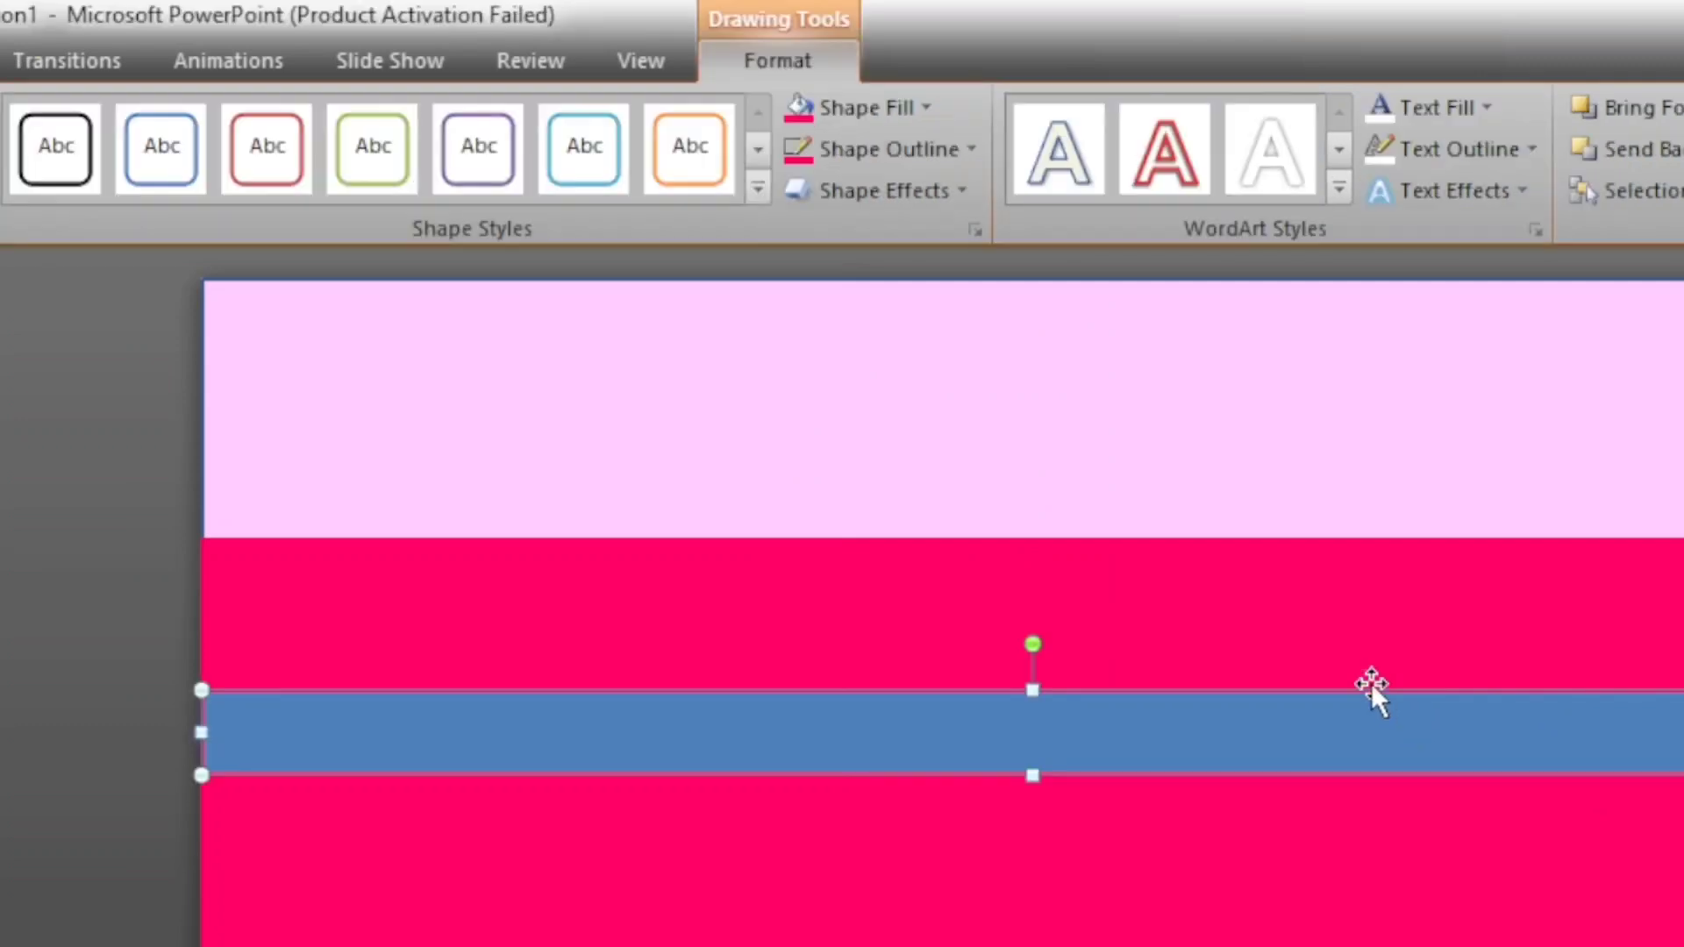
{"action": "left_click", "coordinate": [886, 107]}
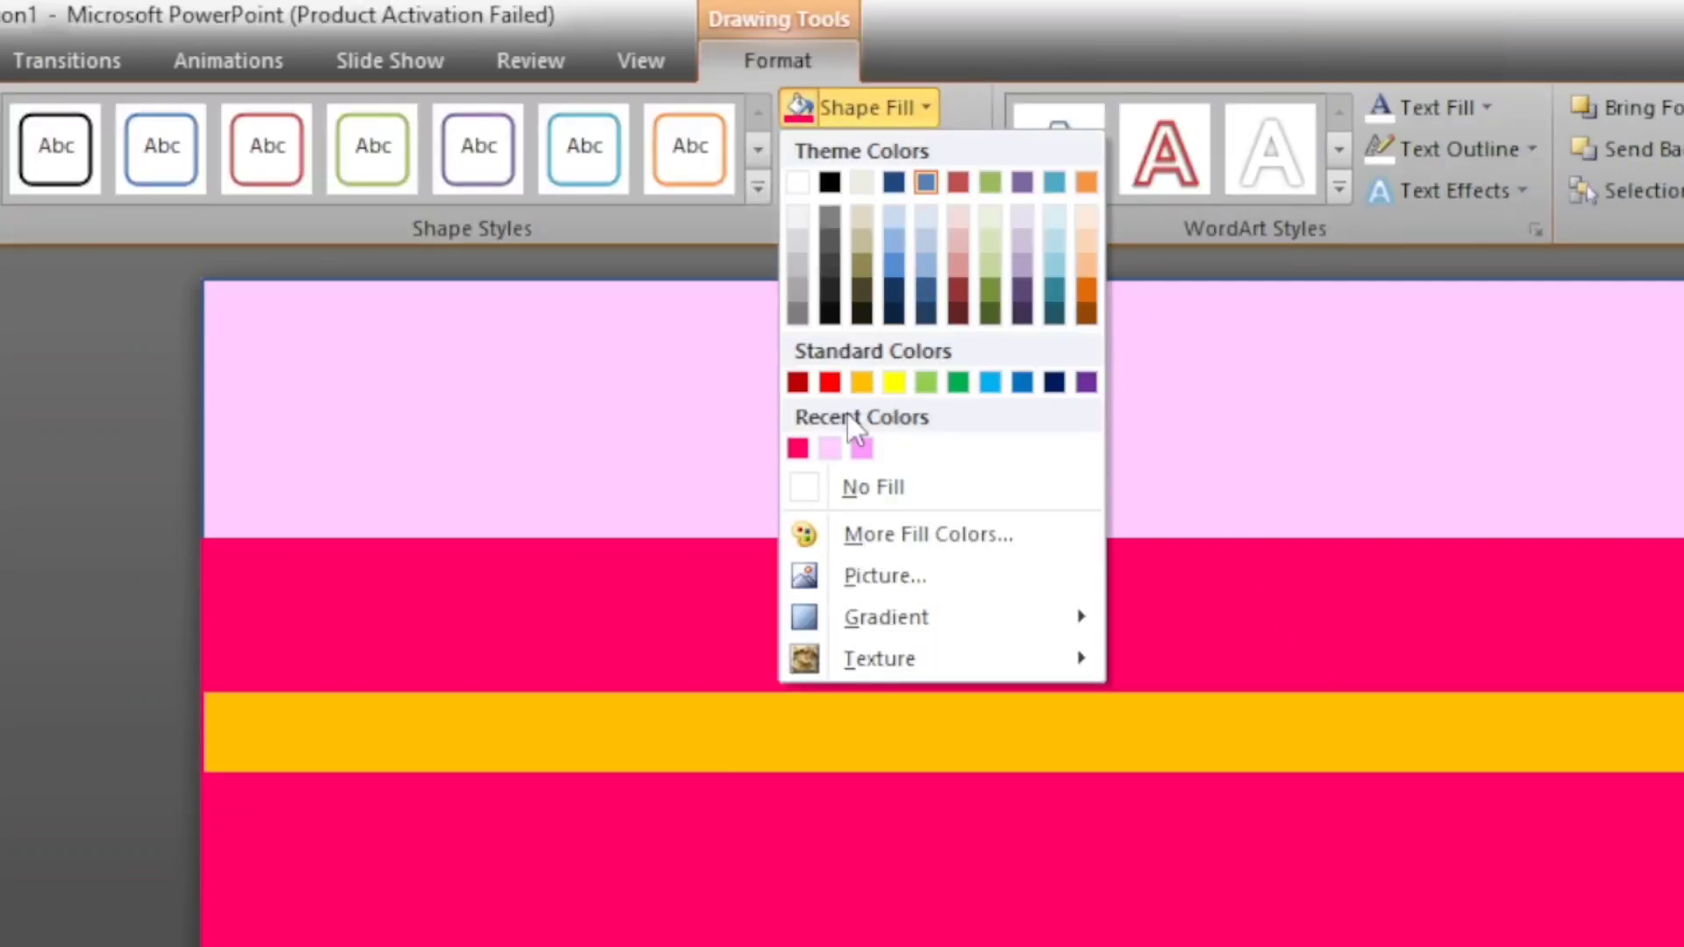
{"action": "left_click", "coordinate": [859, 448]}
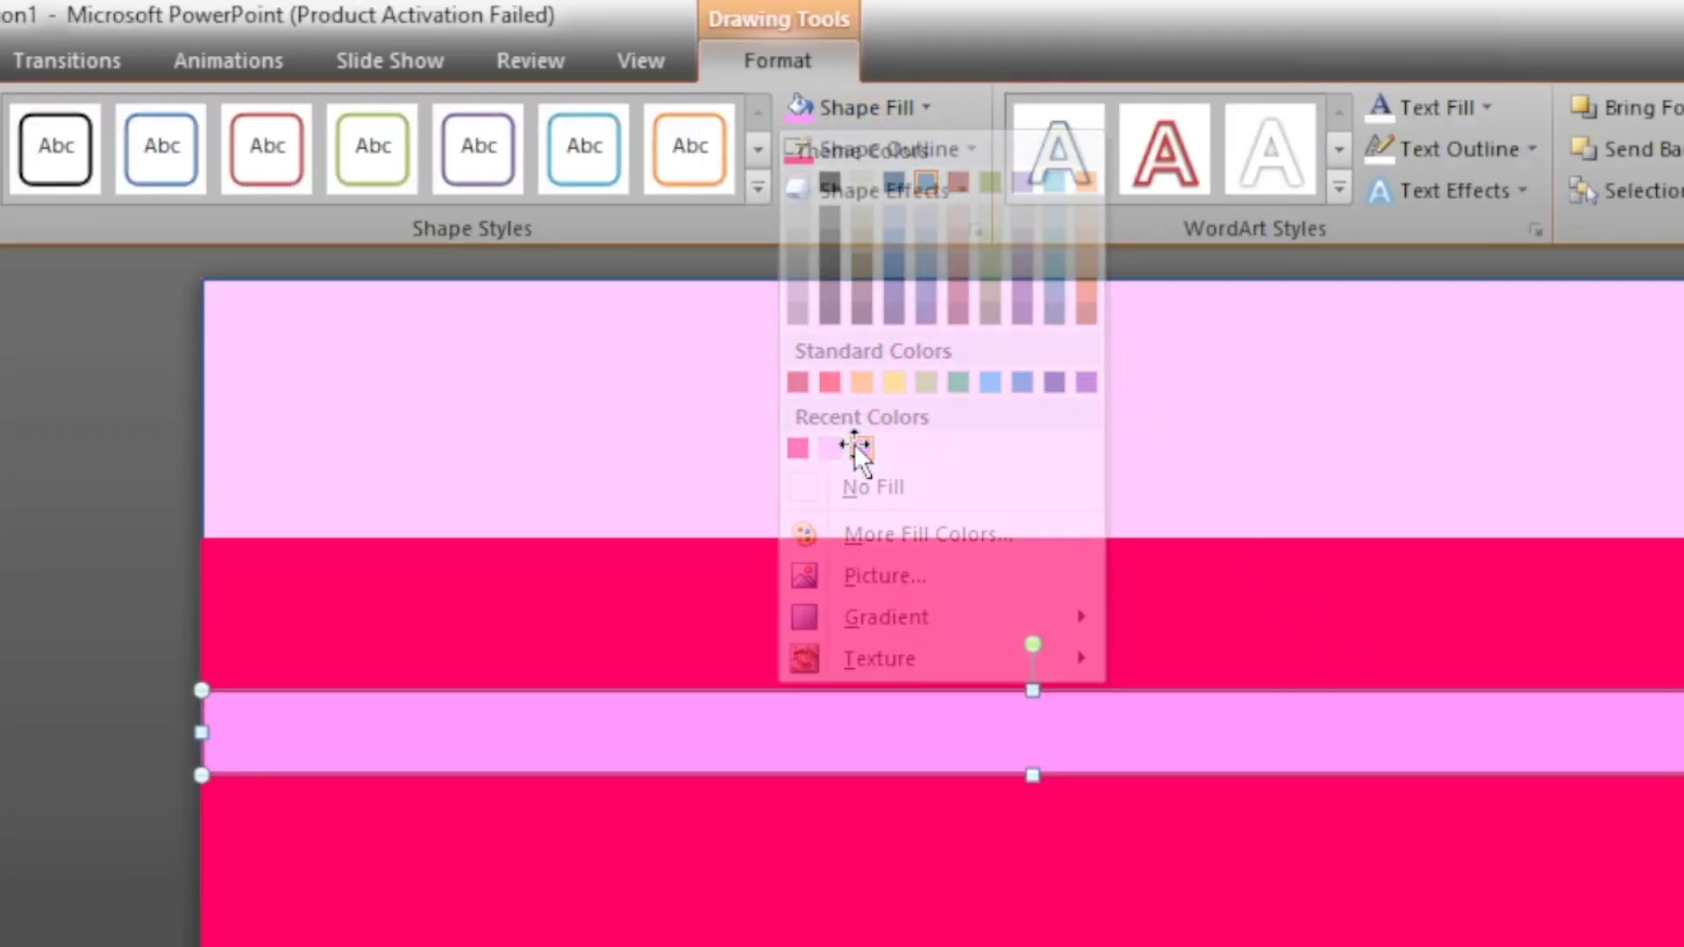
{"action": "left_click", "coordinate": [1604, 509]}
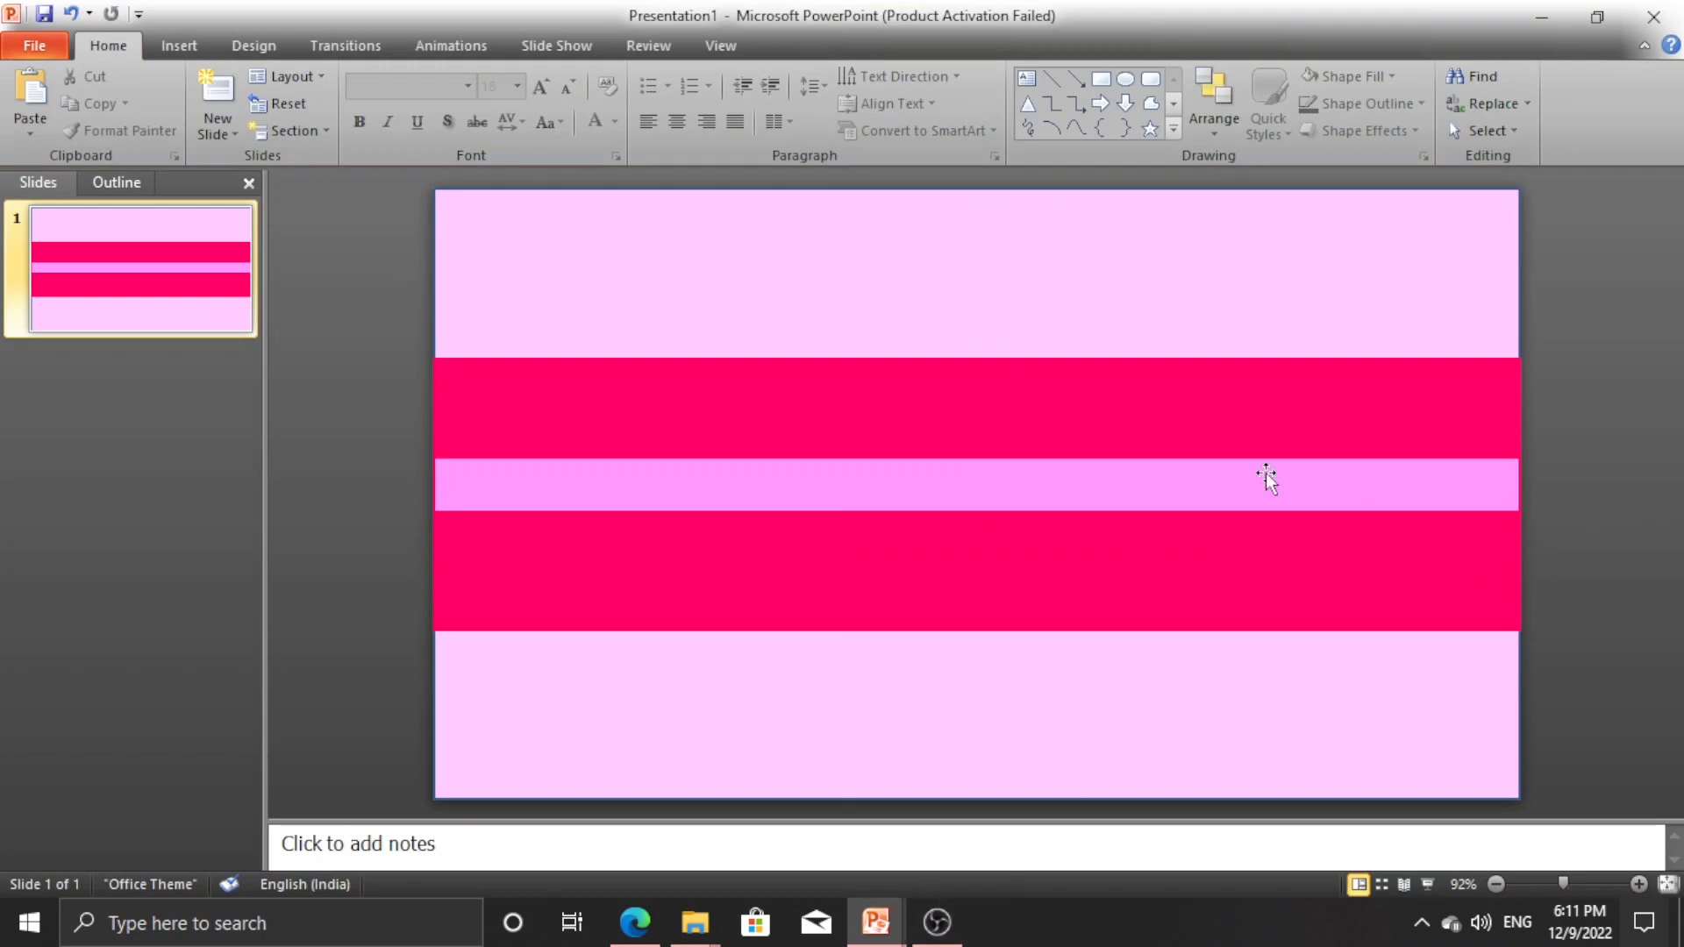
- Apply the centred outer shadow to the thin orchid pink rectangle
{"action": "left_click", "coordinate": [1169, 491]}
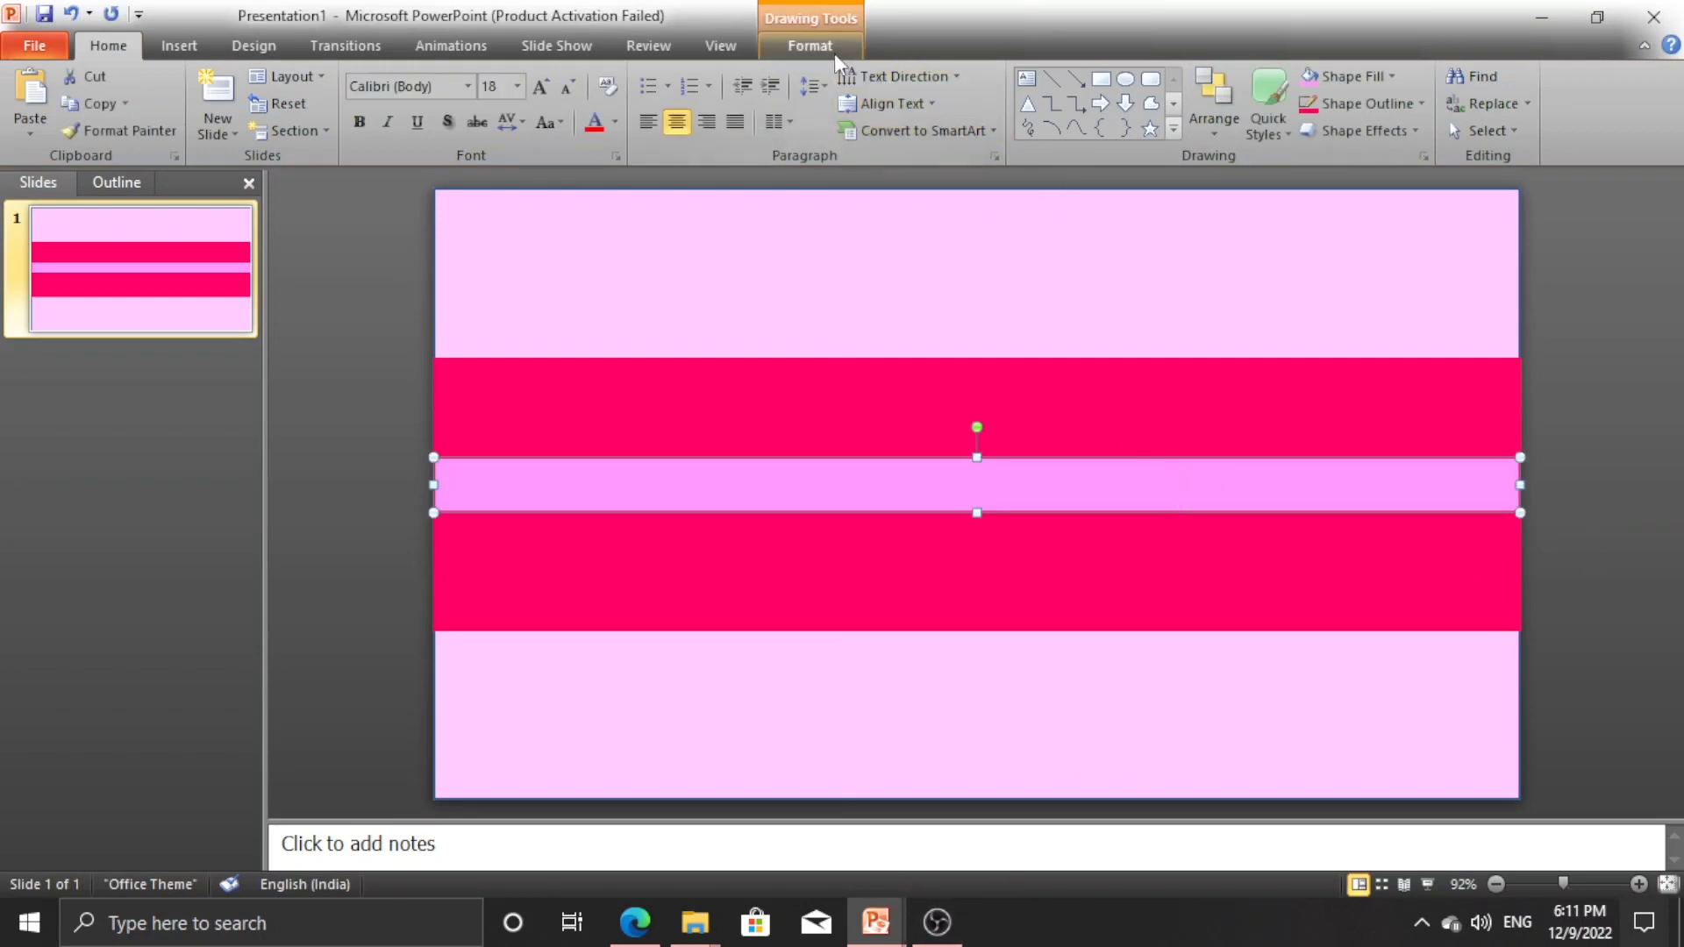
{"action": "left_click", "coordinate": [834, 53]}
{"action": "left_click", "coordinate": [710, 213]}
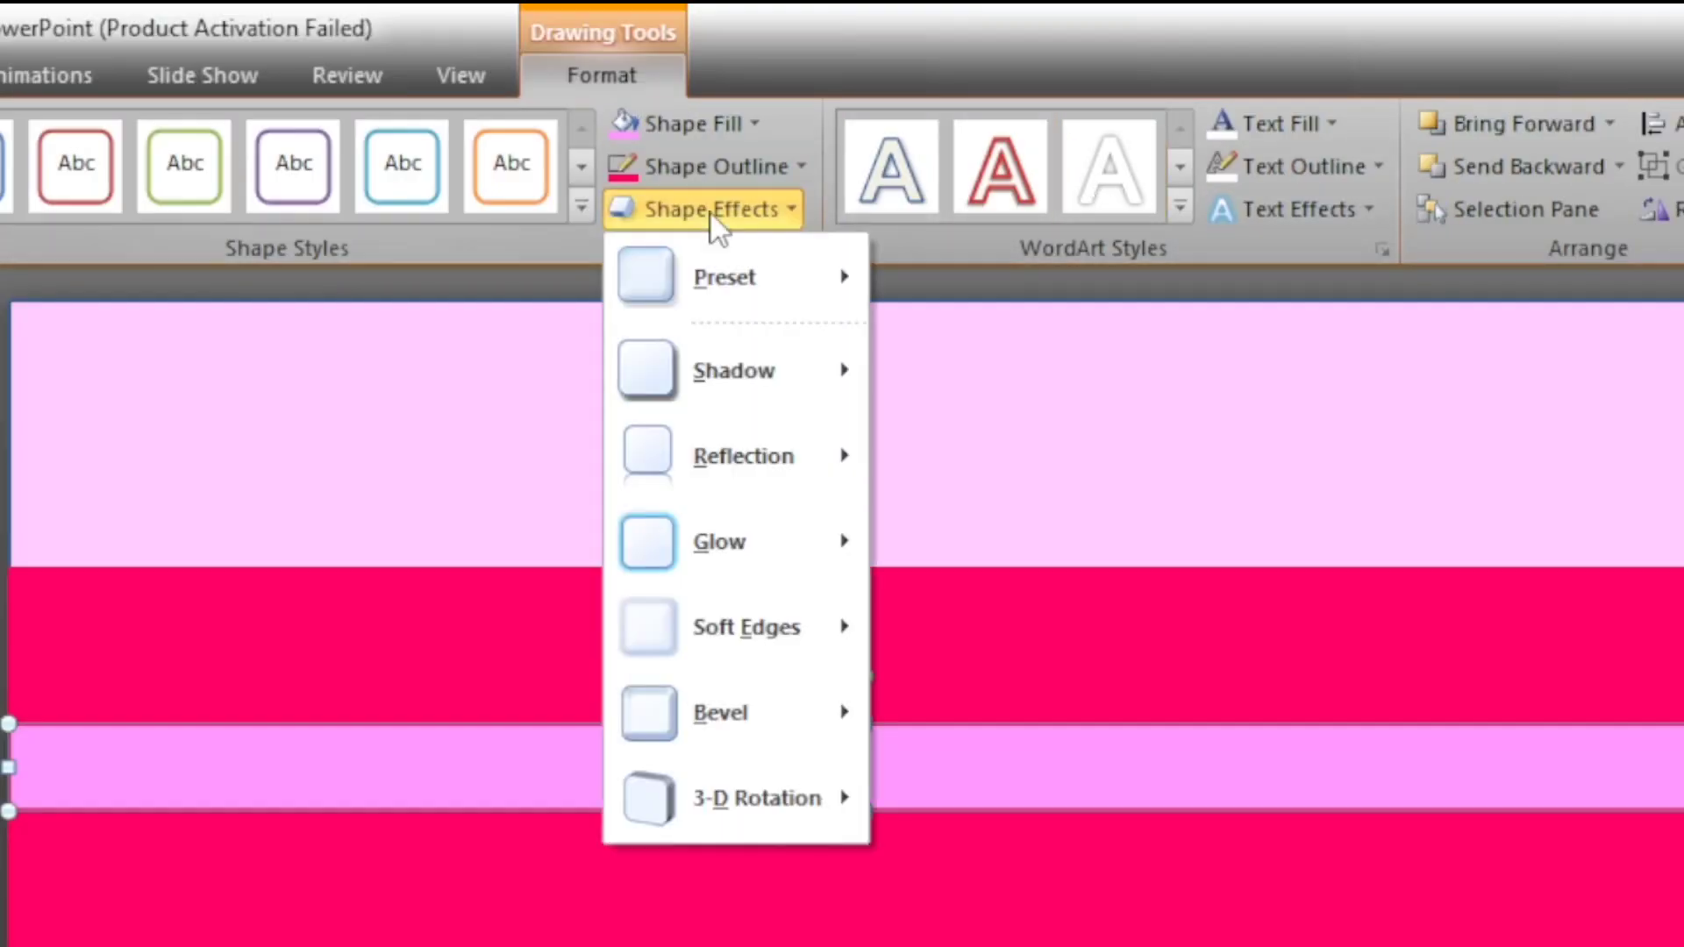
{"action": "mouse_move", "coordinate": [758, 396]}
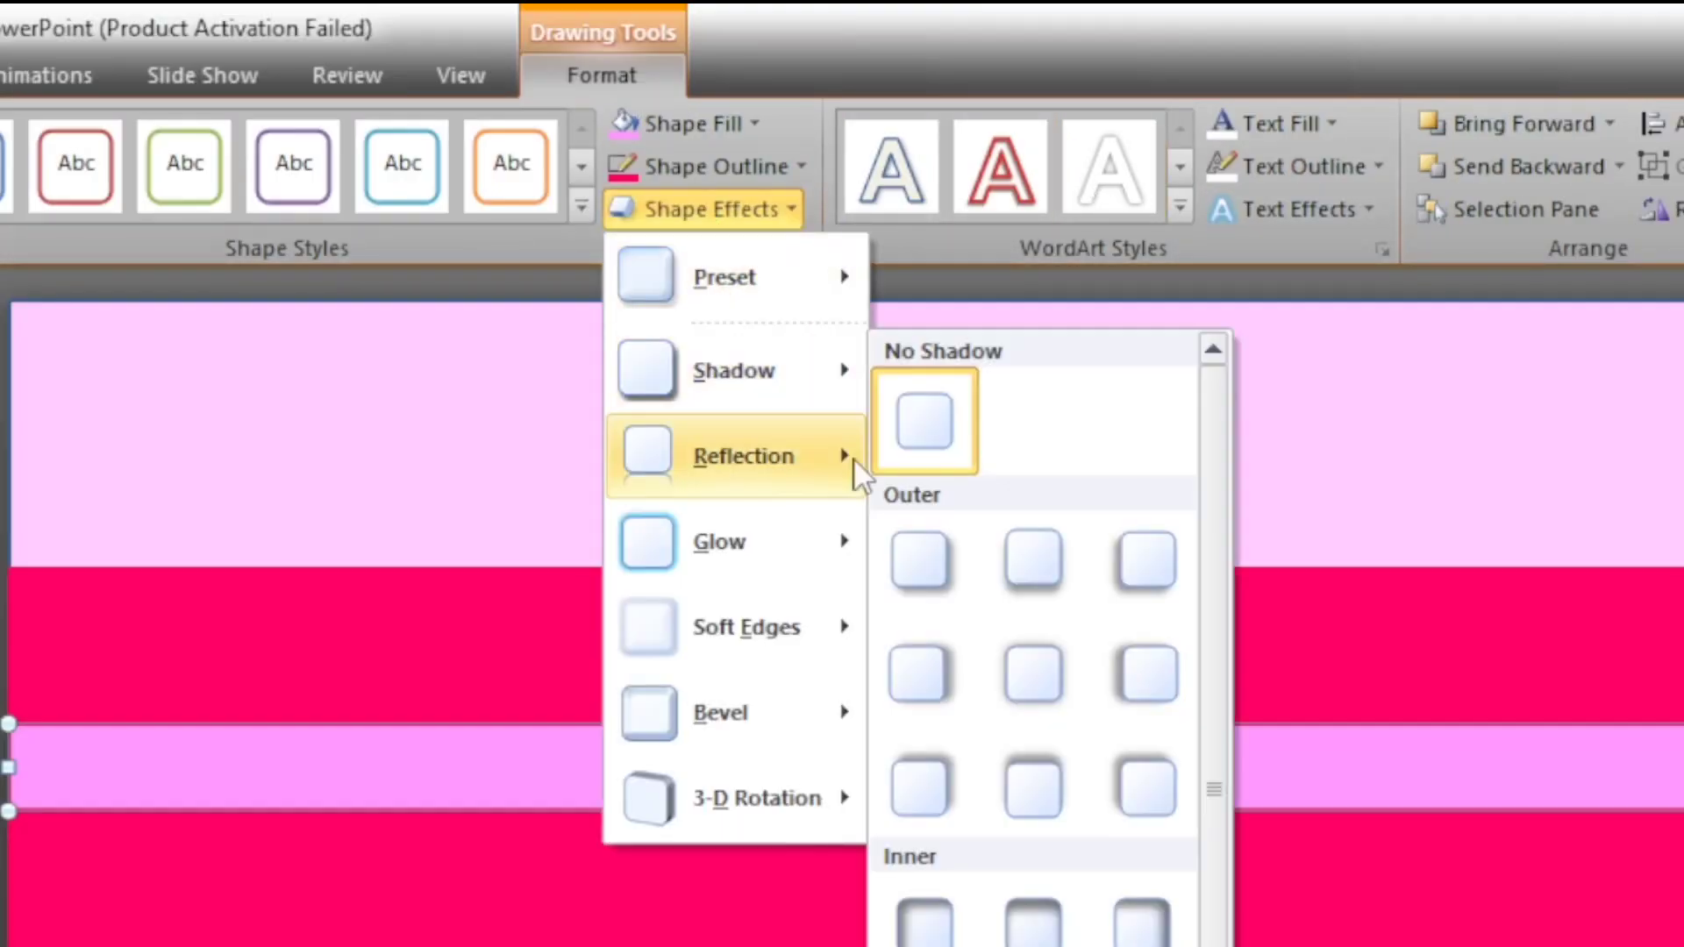
{"action": "left_click", "coordinate": [1054, 682]}
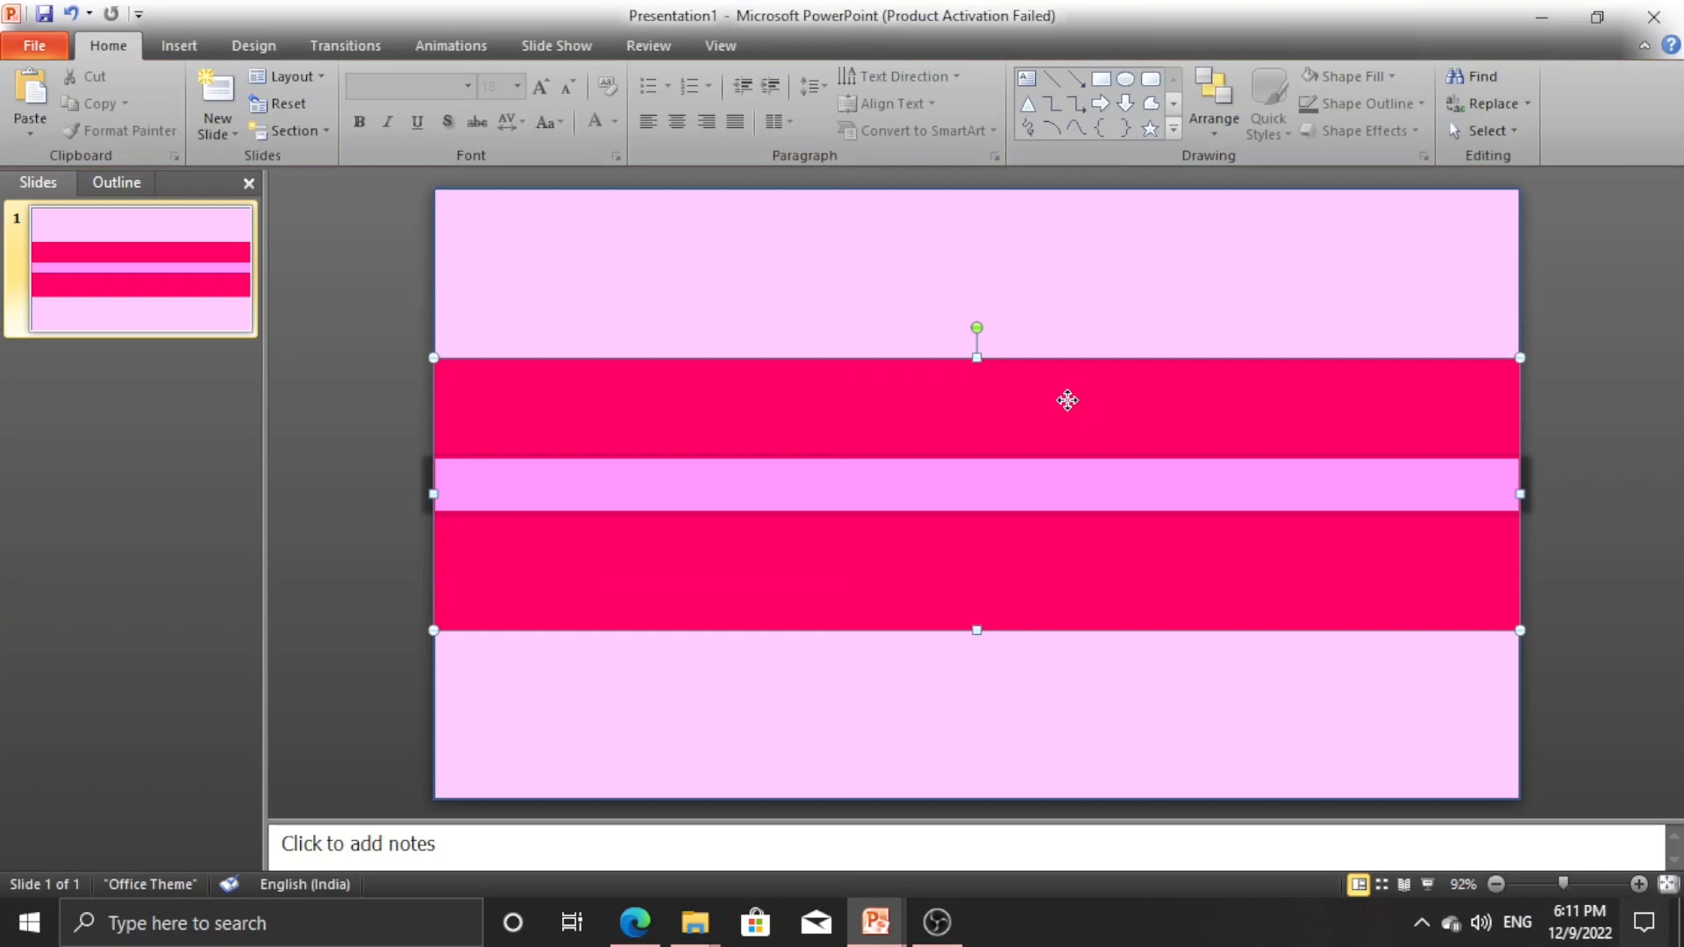
- Apply the centred outer shadow to the large crimson band
{"action": "double_click", "coordinate": [1068, 400]}
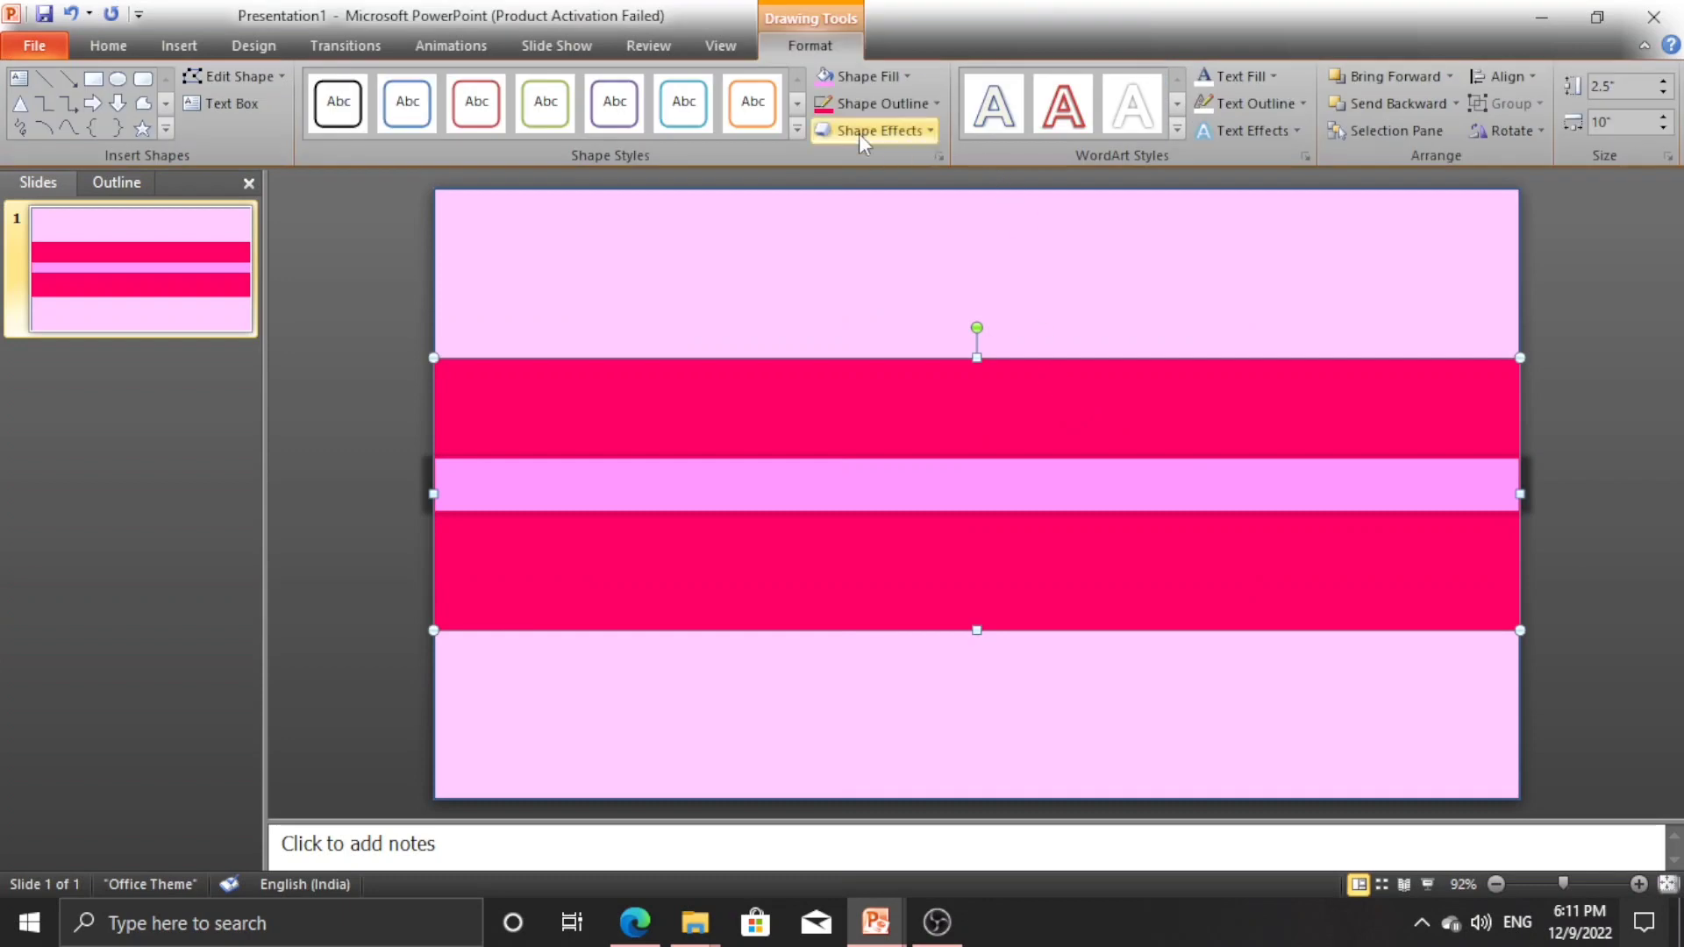
{"action": "left_click", "coordinate": [877, 125]}
{"action": "mouse_move", "coordinate": [862, 237]}
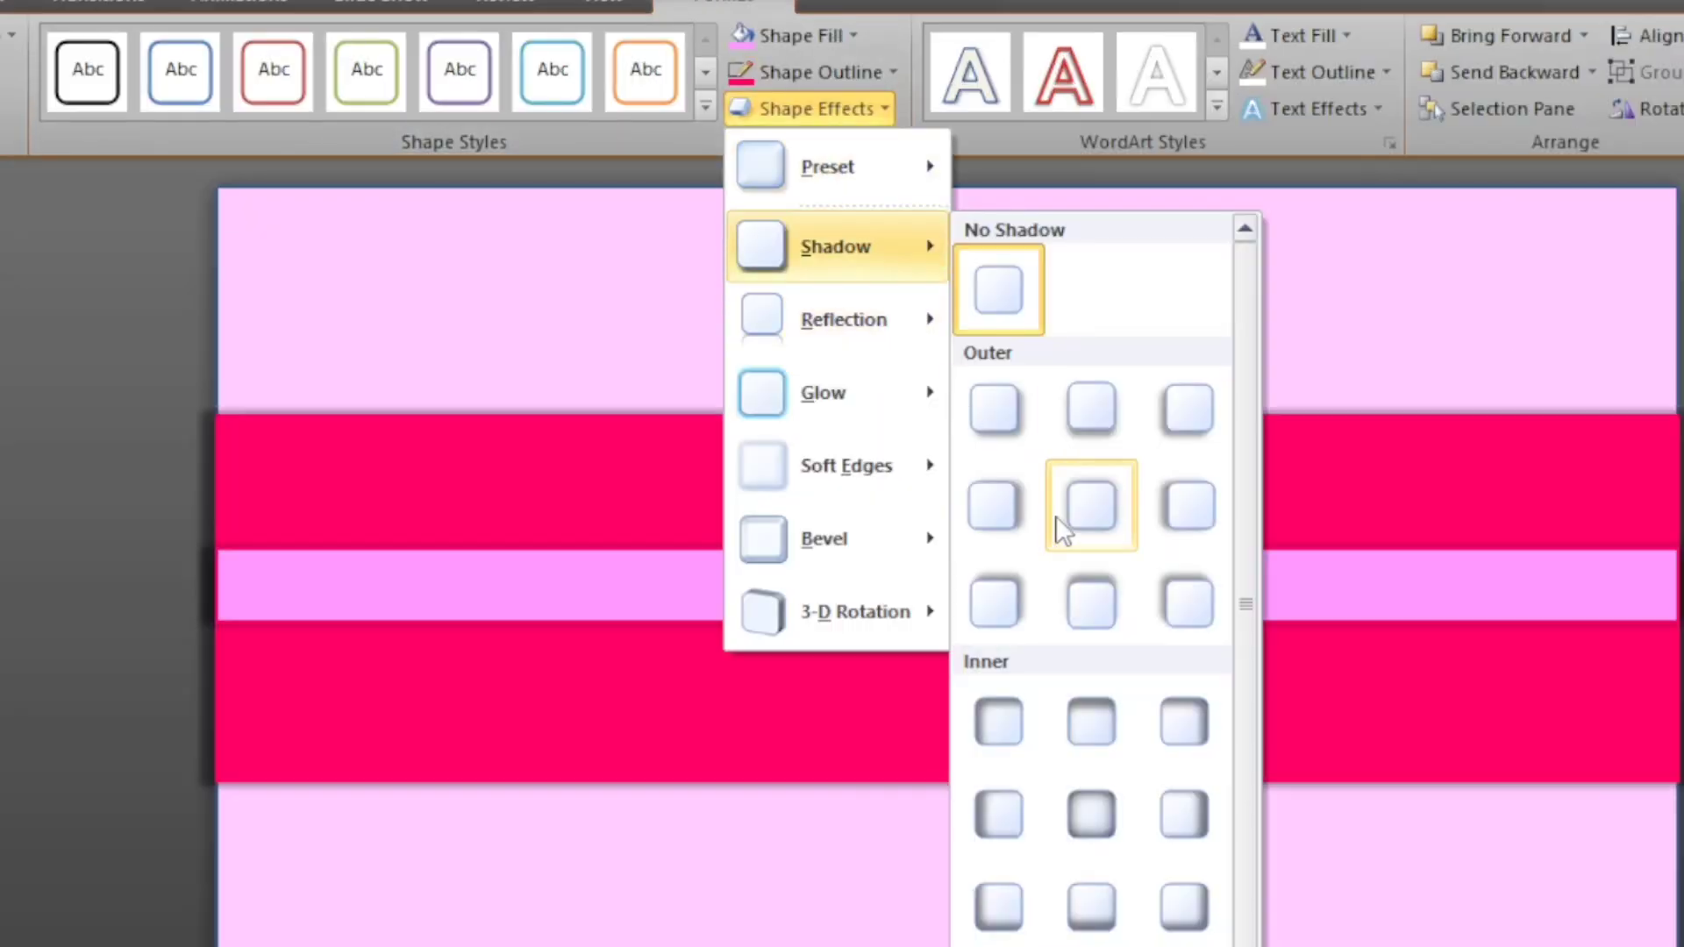
{"action": "left_click", "coordinate": [1086, 504]}
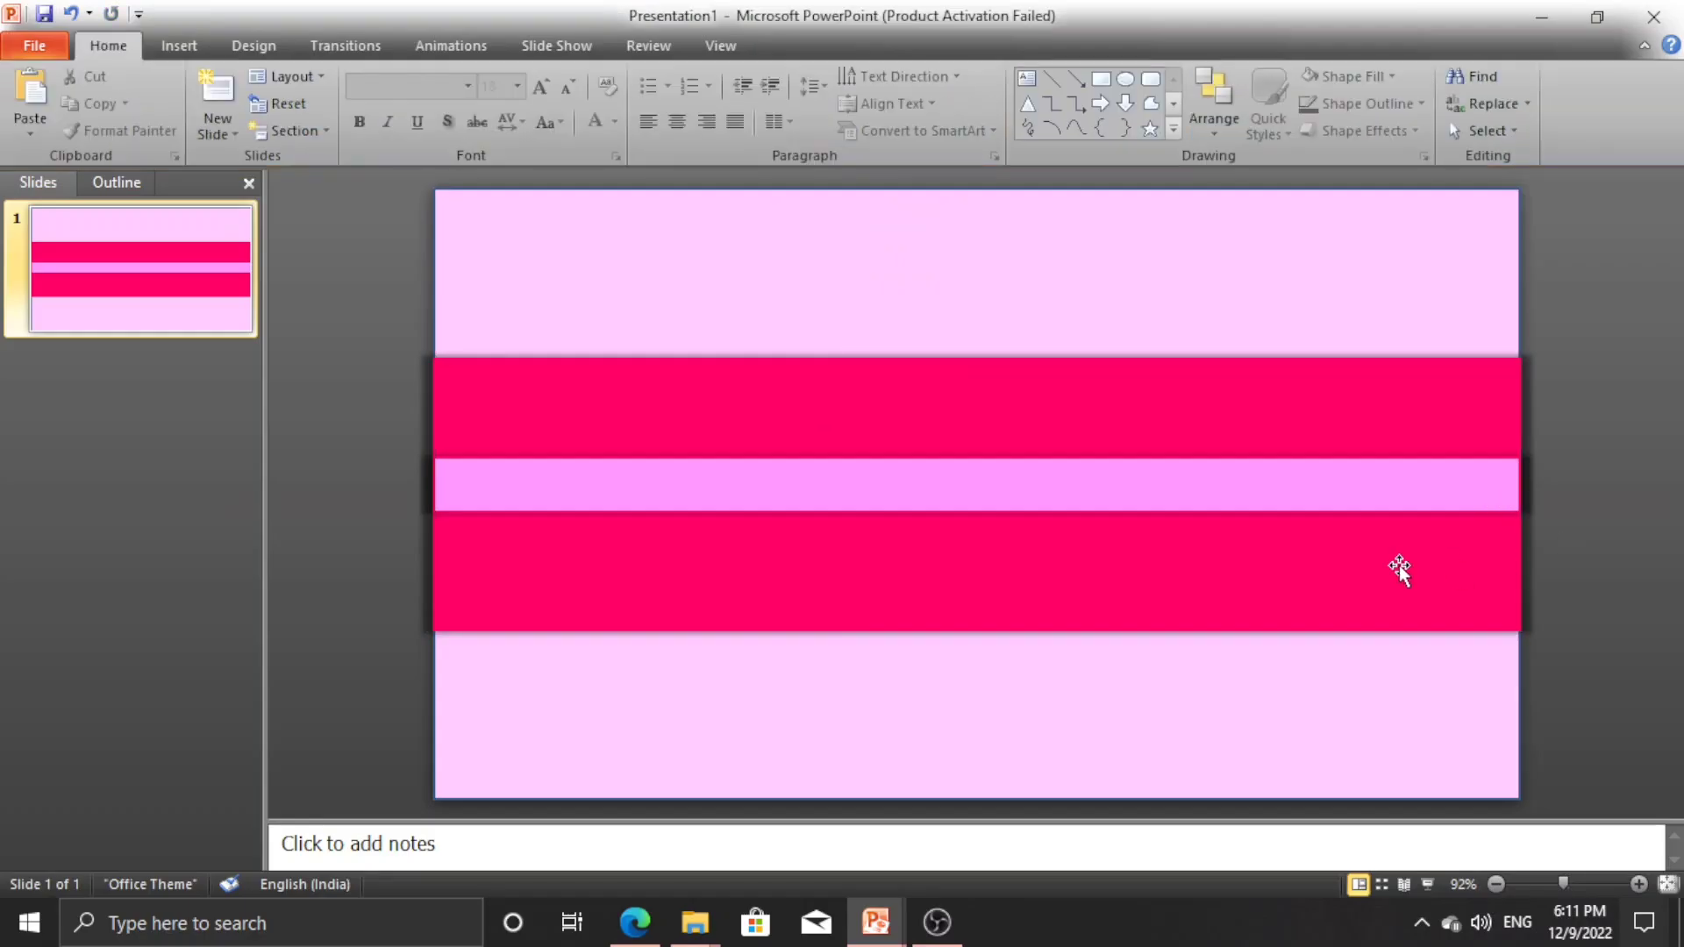
{"action": "double_click", "coordinate": [748, 248]}
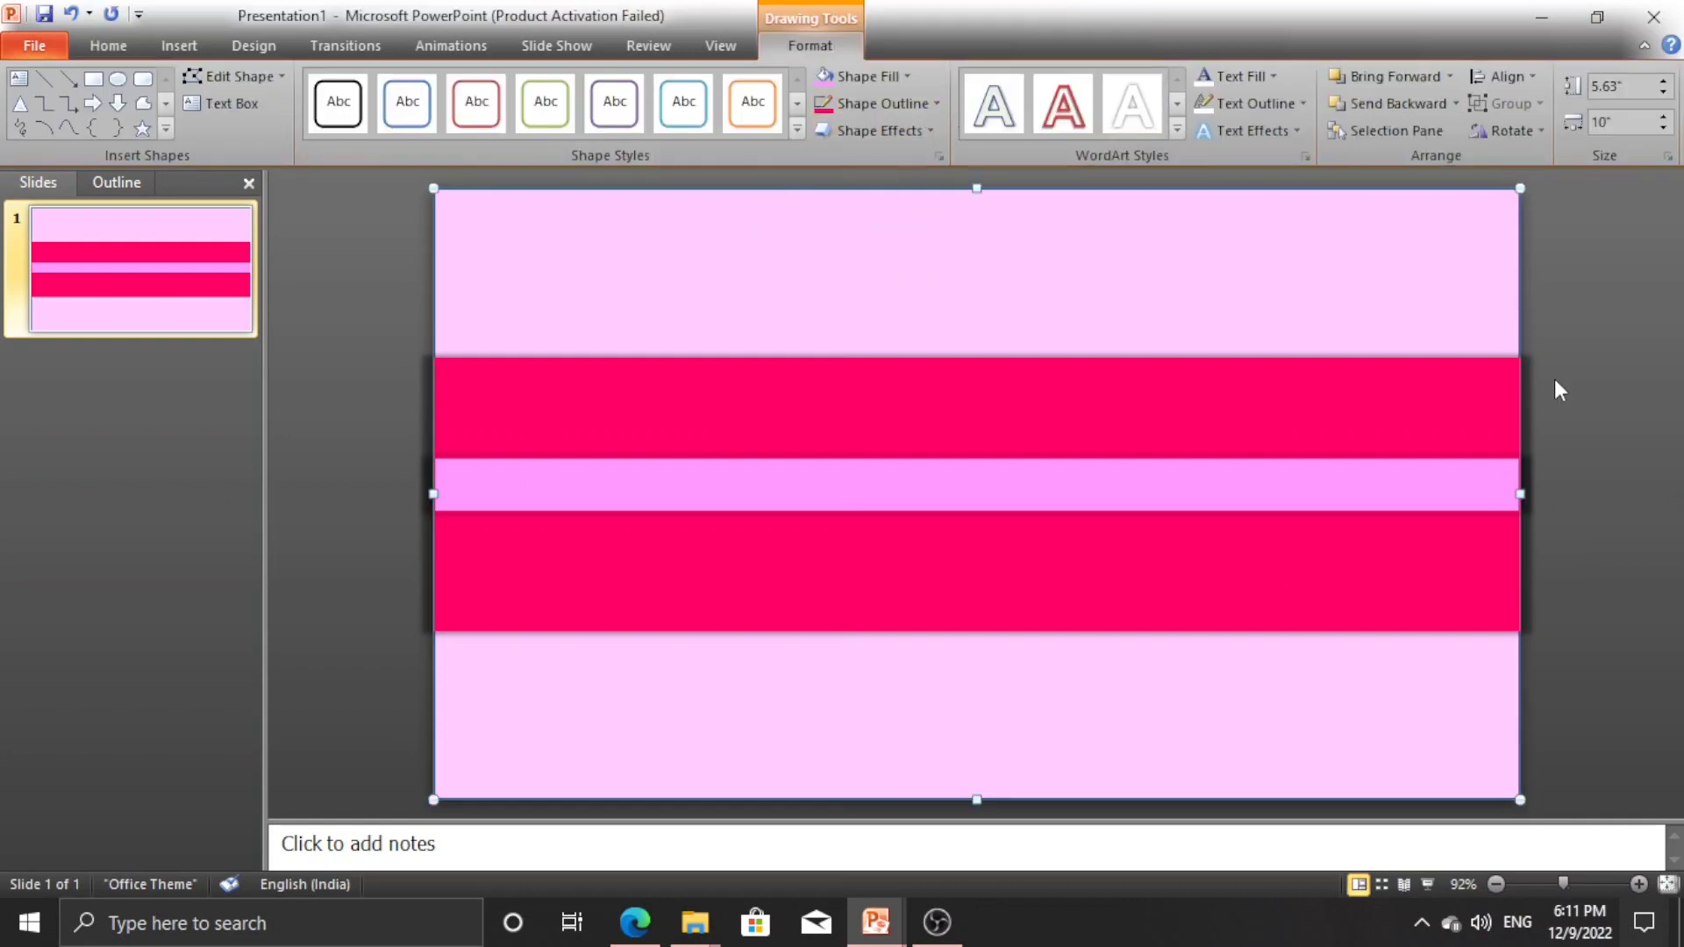
{"action": "left_click", "coordinate": [1592, 551]}
{"action": "left_click", "coordinate": [820, 318]}
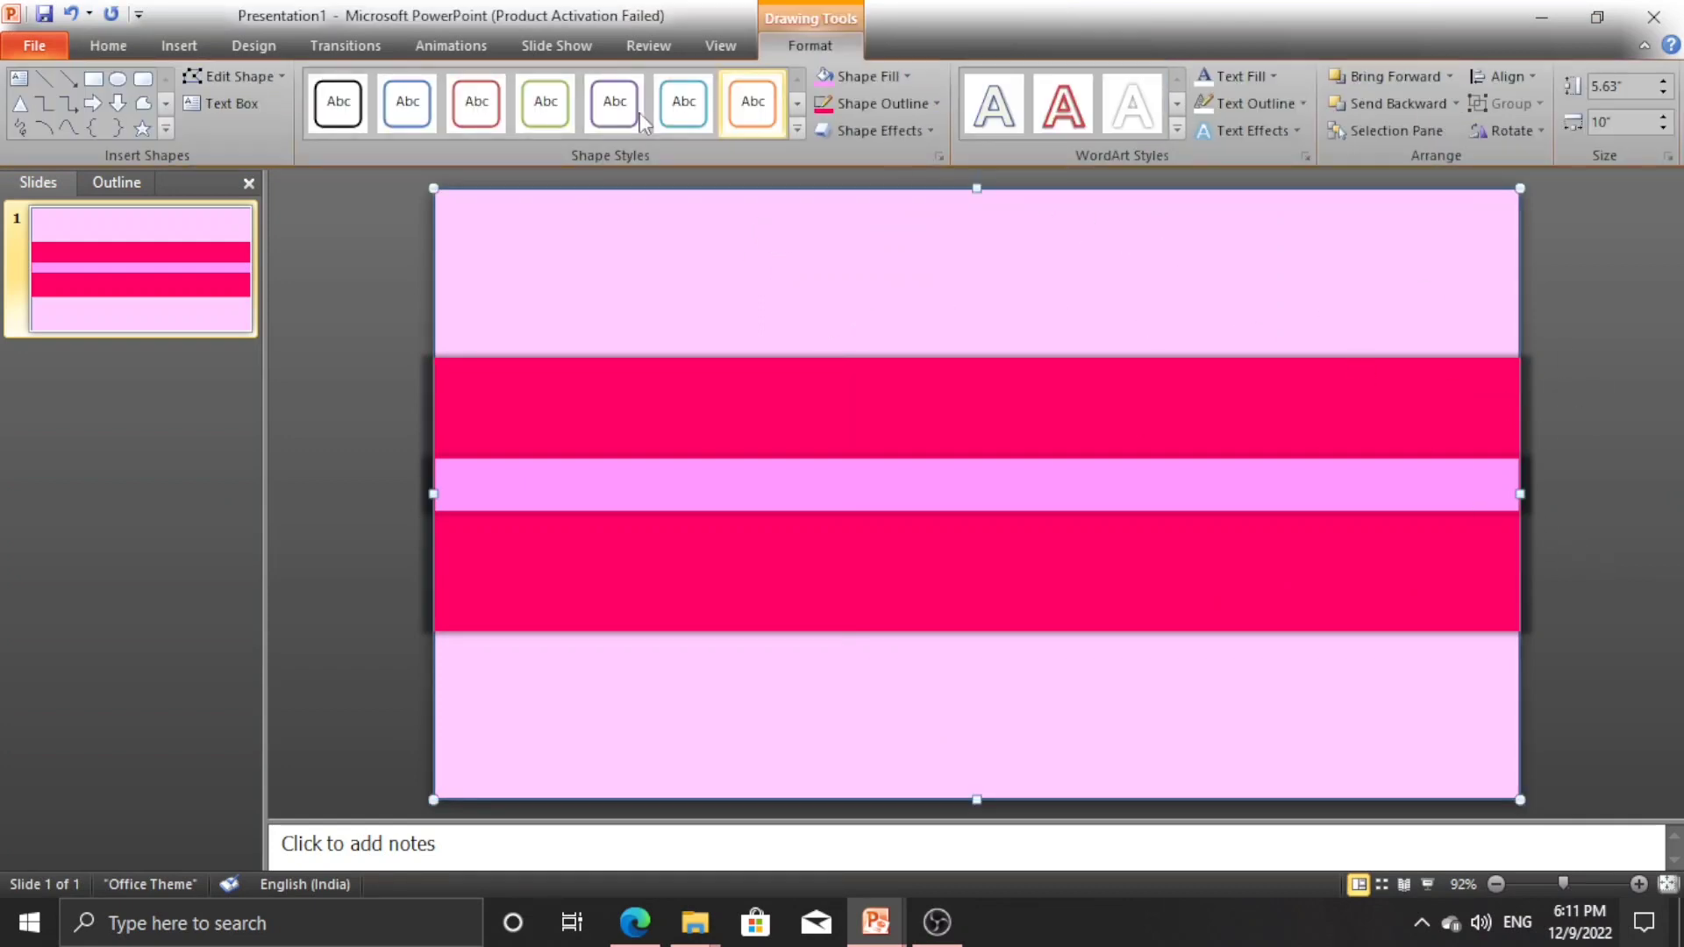
- Draw a rectangle covering nearly the whole slide, about 5.5" high and 9.83" wide
{"action": "left_click", "coordinate": [121, 51]}
{"action": "left_click", "coordinate": [179, 46]}
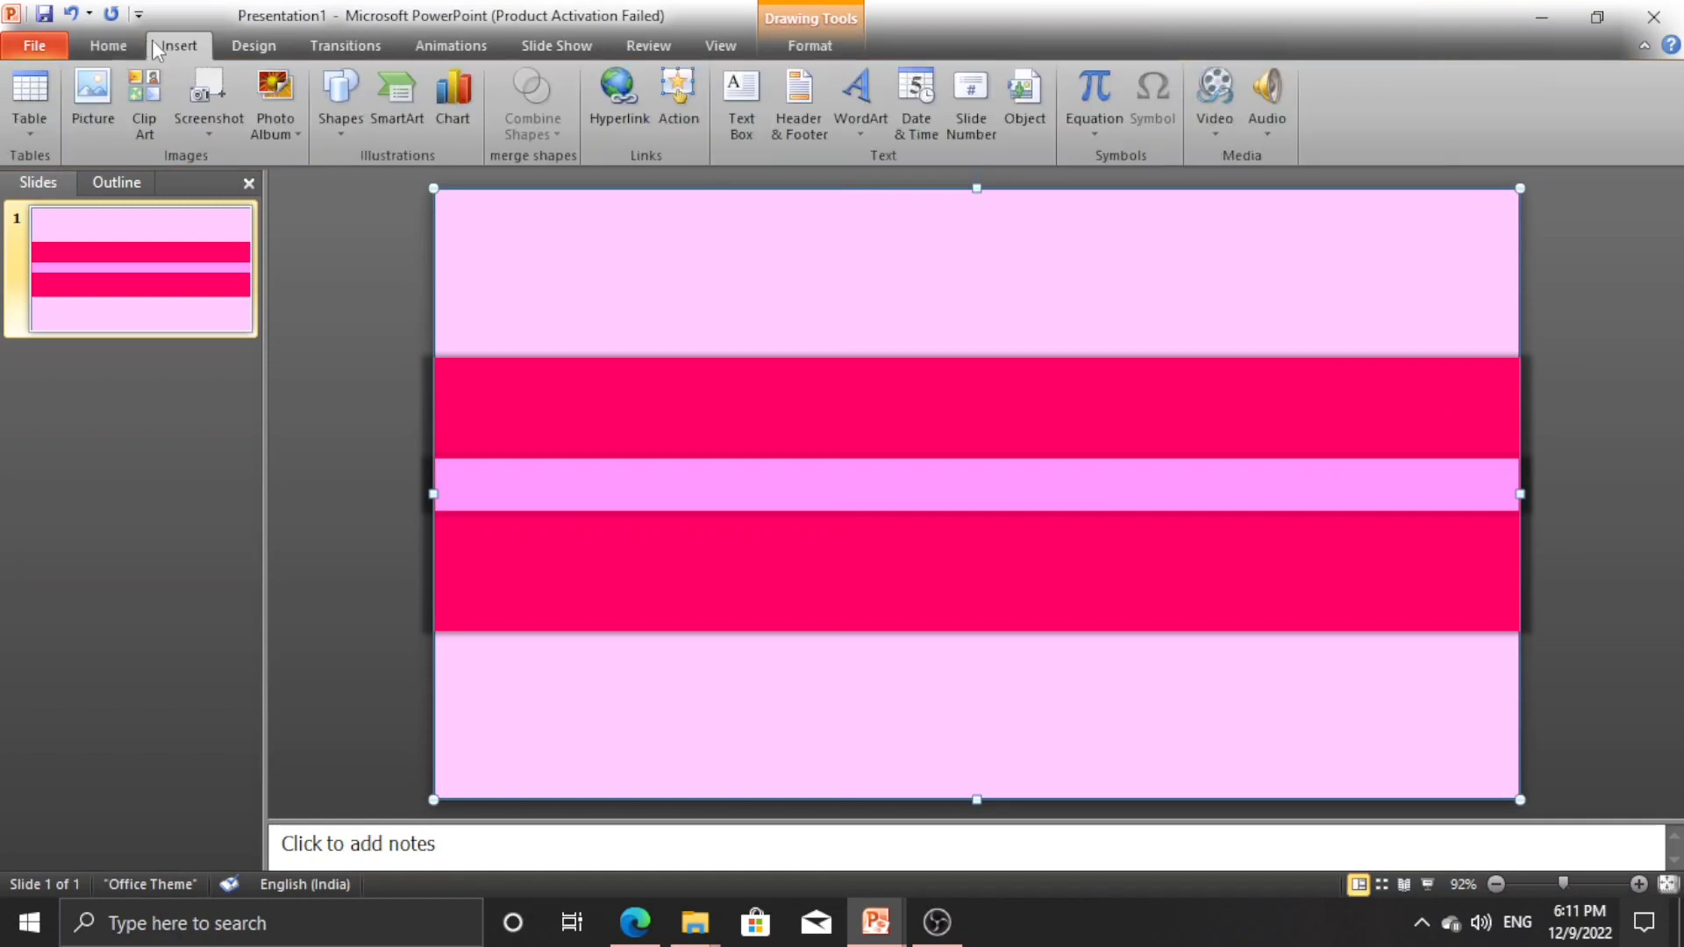
{"action": "left_click", "coordinate": [341, 101]}
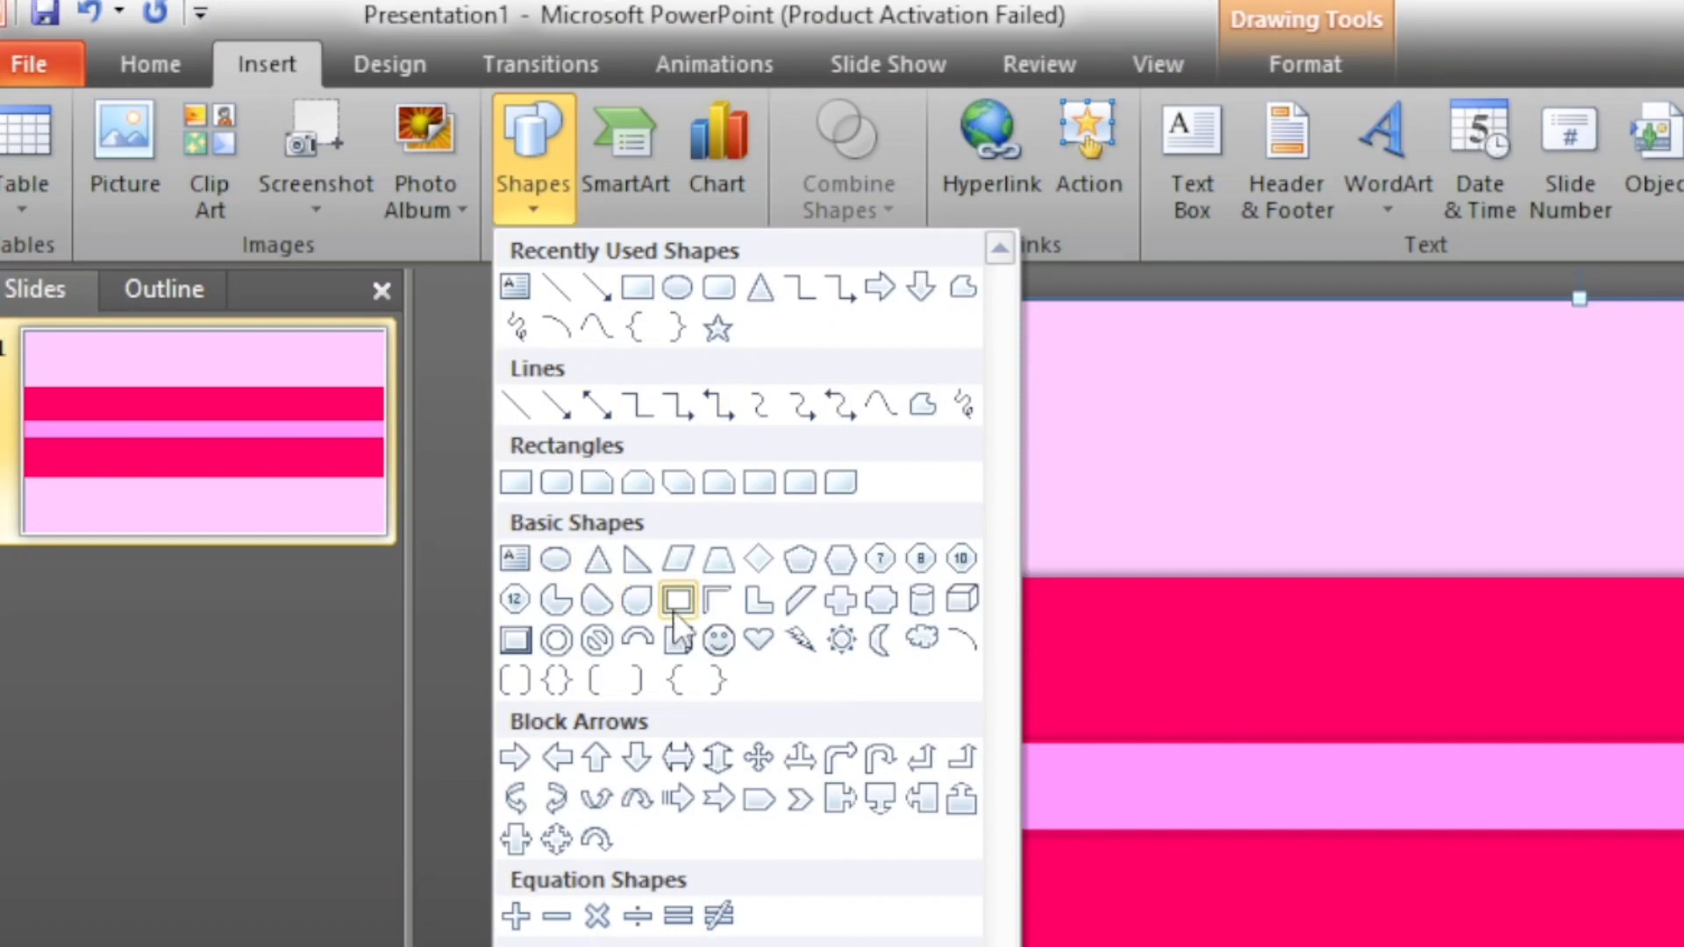
{"action": "left_click", "coordinate": [640, 289]}
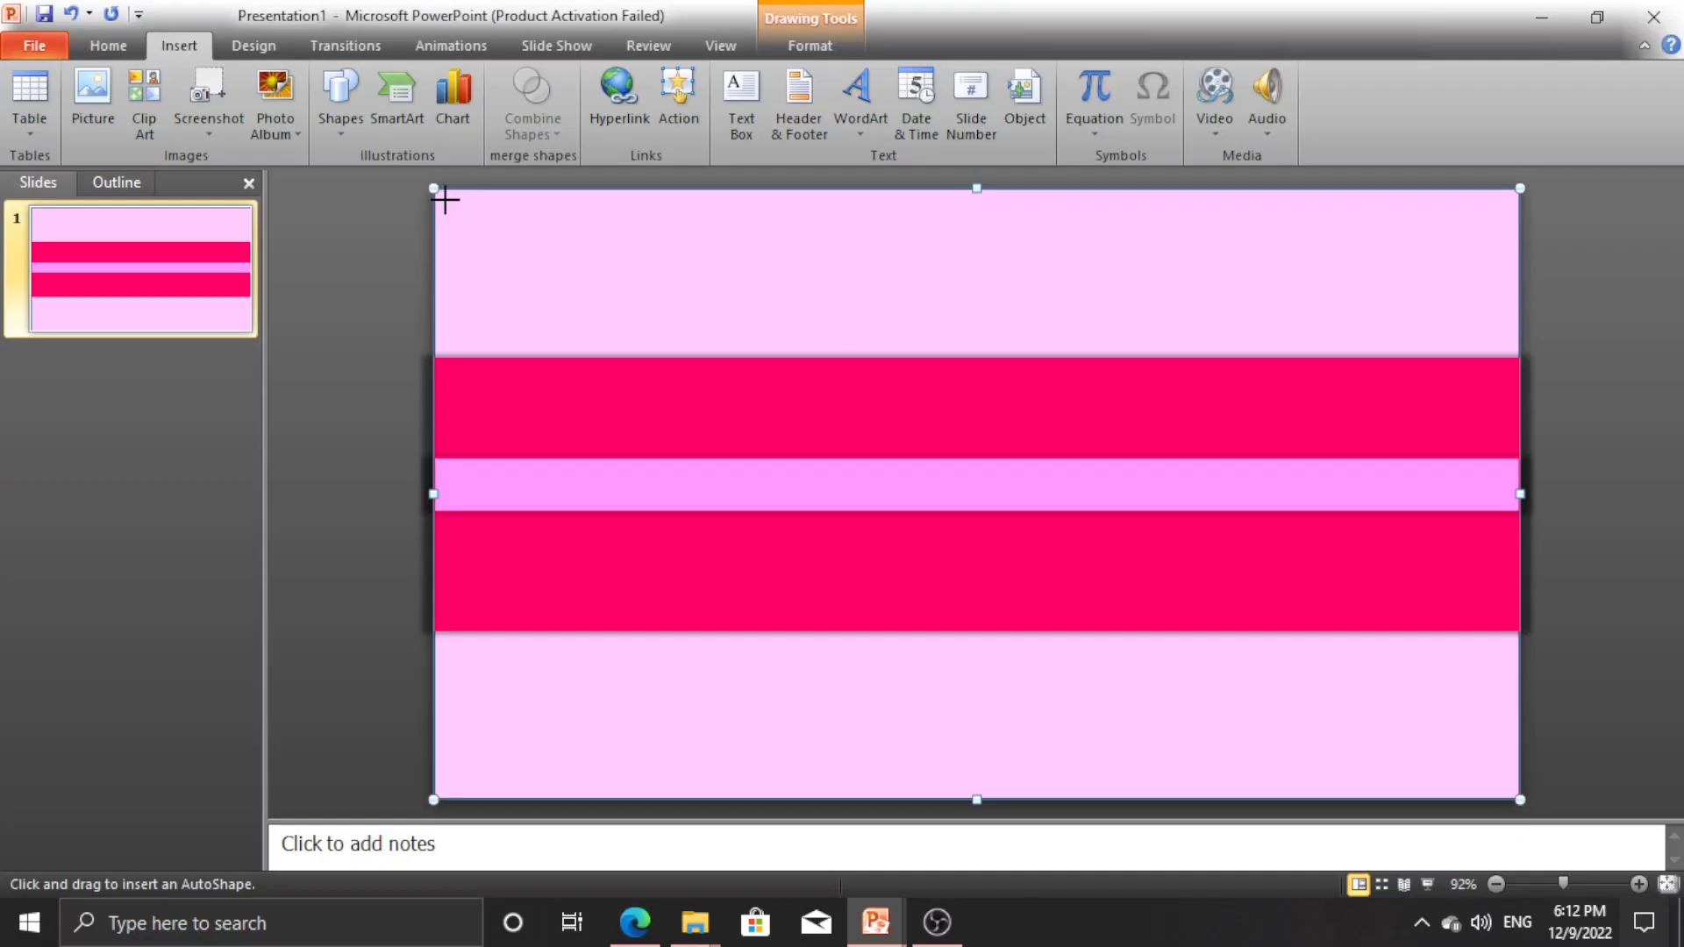
{"action": "left_click_drag", "start_coordinate": [445, 201], "coordinate": [1494, 782]}
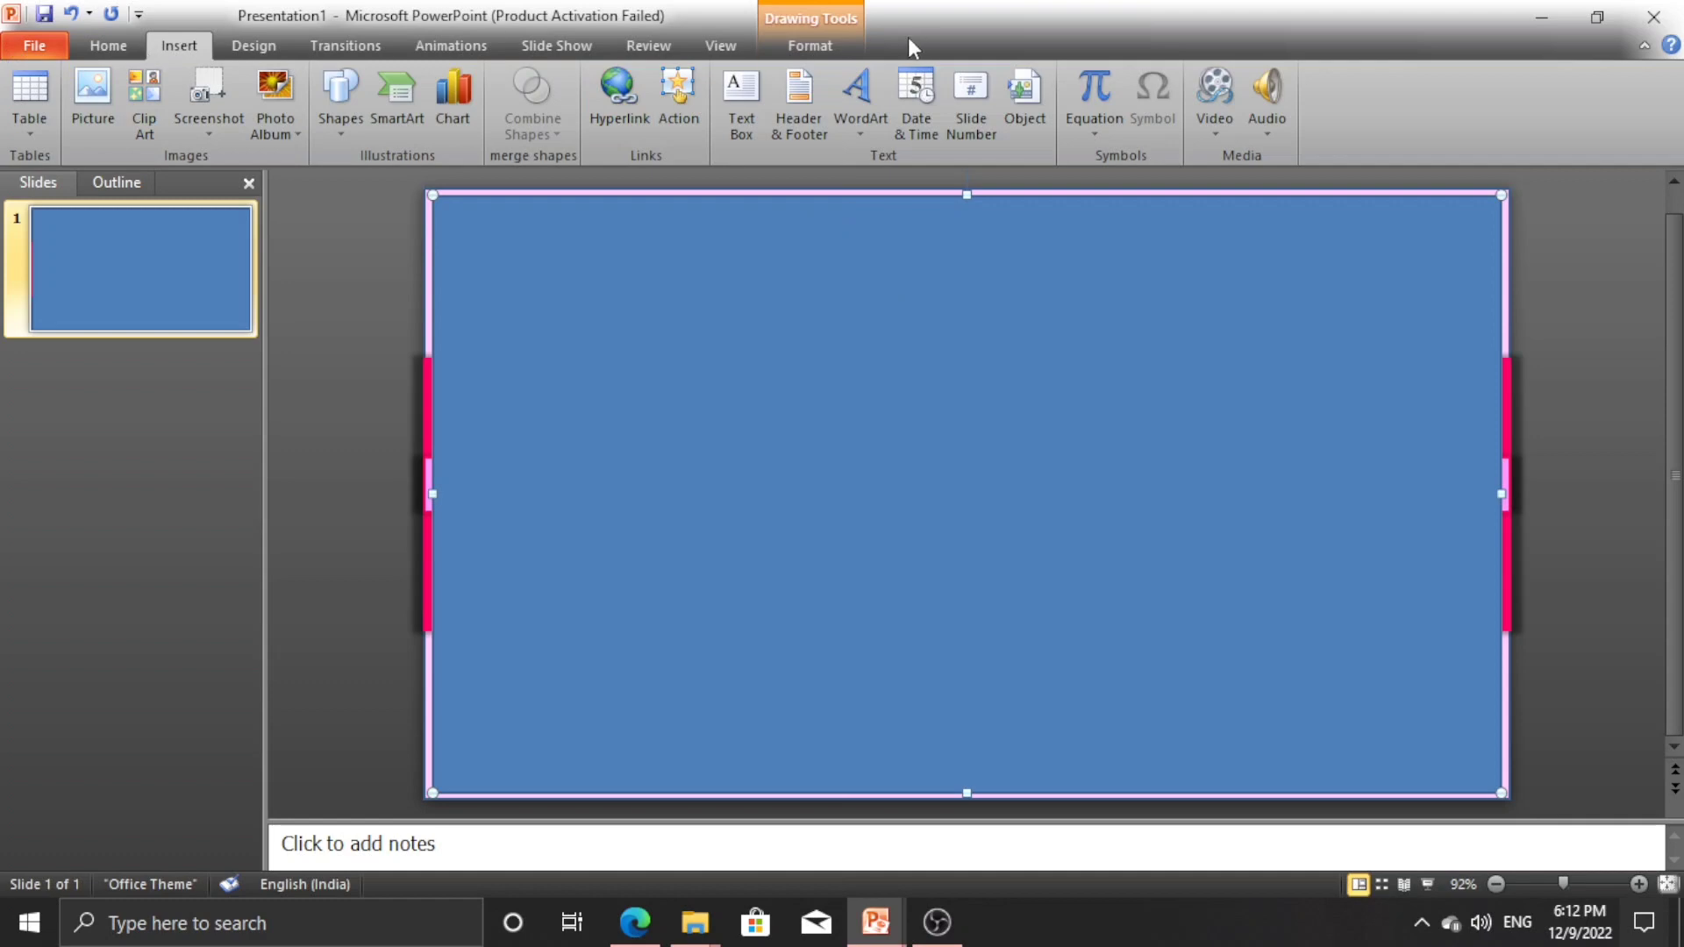
- Change the new slide-sized rectangle into a rounded rectangle
{"action": "left_click", "coordinate": [808, 46]}
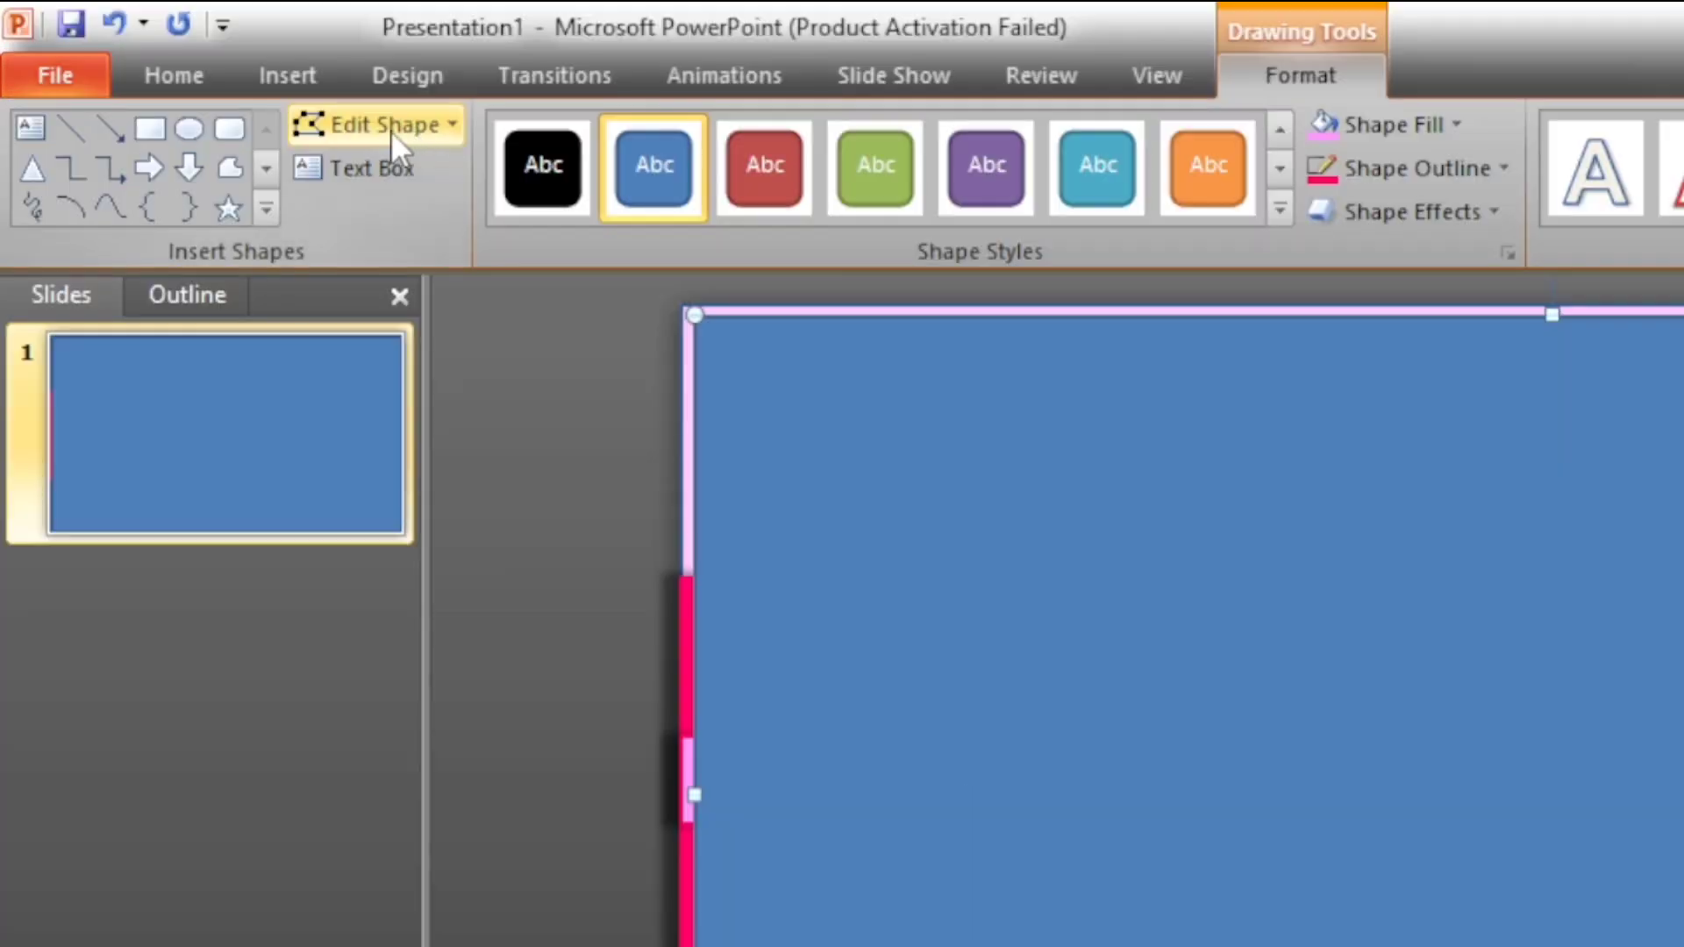
{"action": "left_click", "coordinate": [237, 78]}
{"action": "mouse_move", "coordinate": [402, 175]}
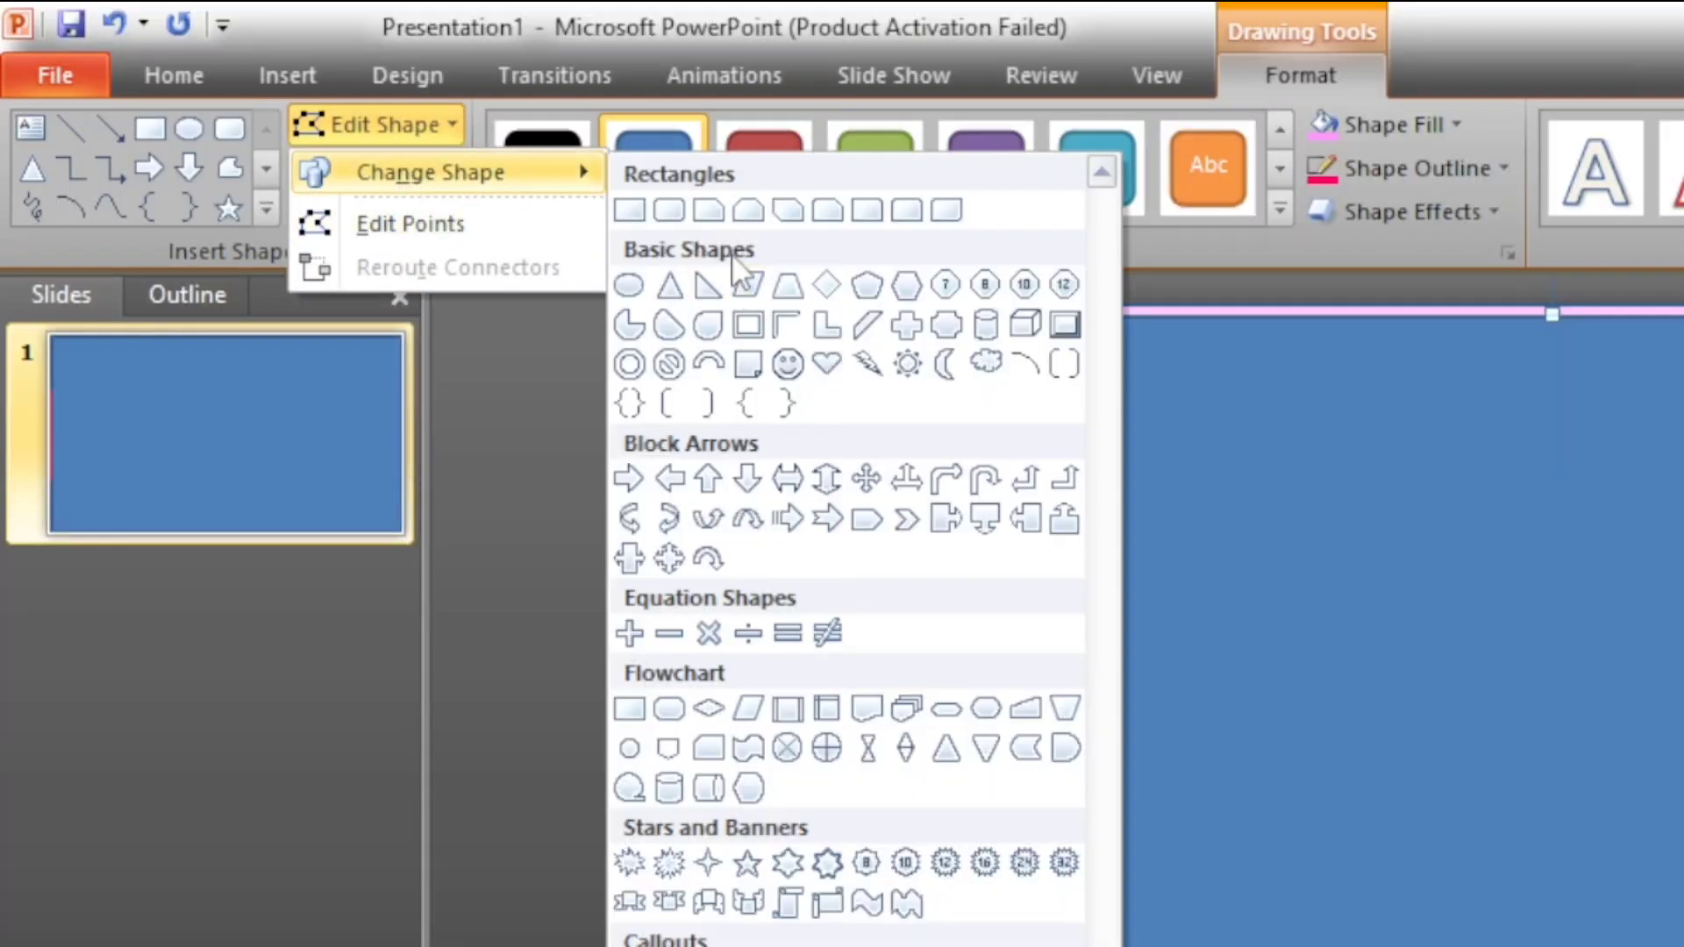
{"action": "left_click", "coordinate": [669, 210]}
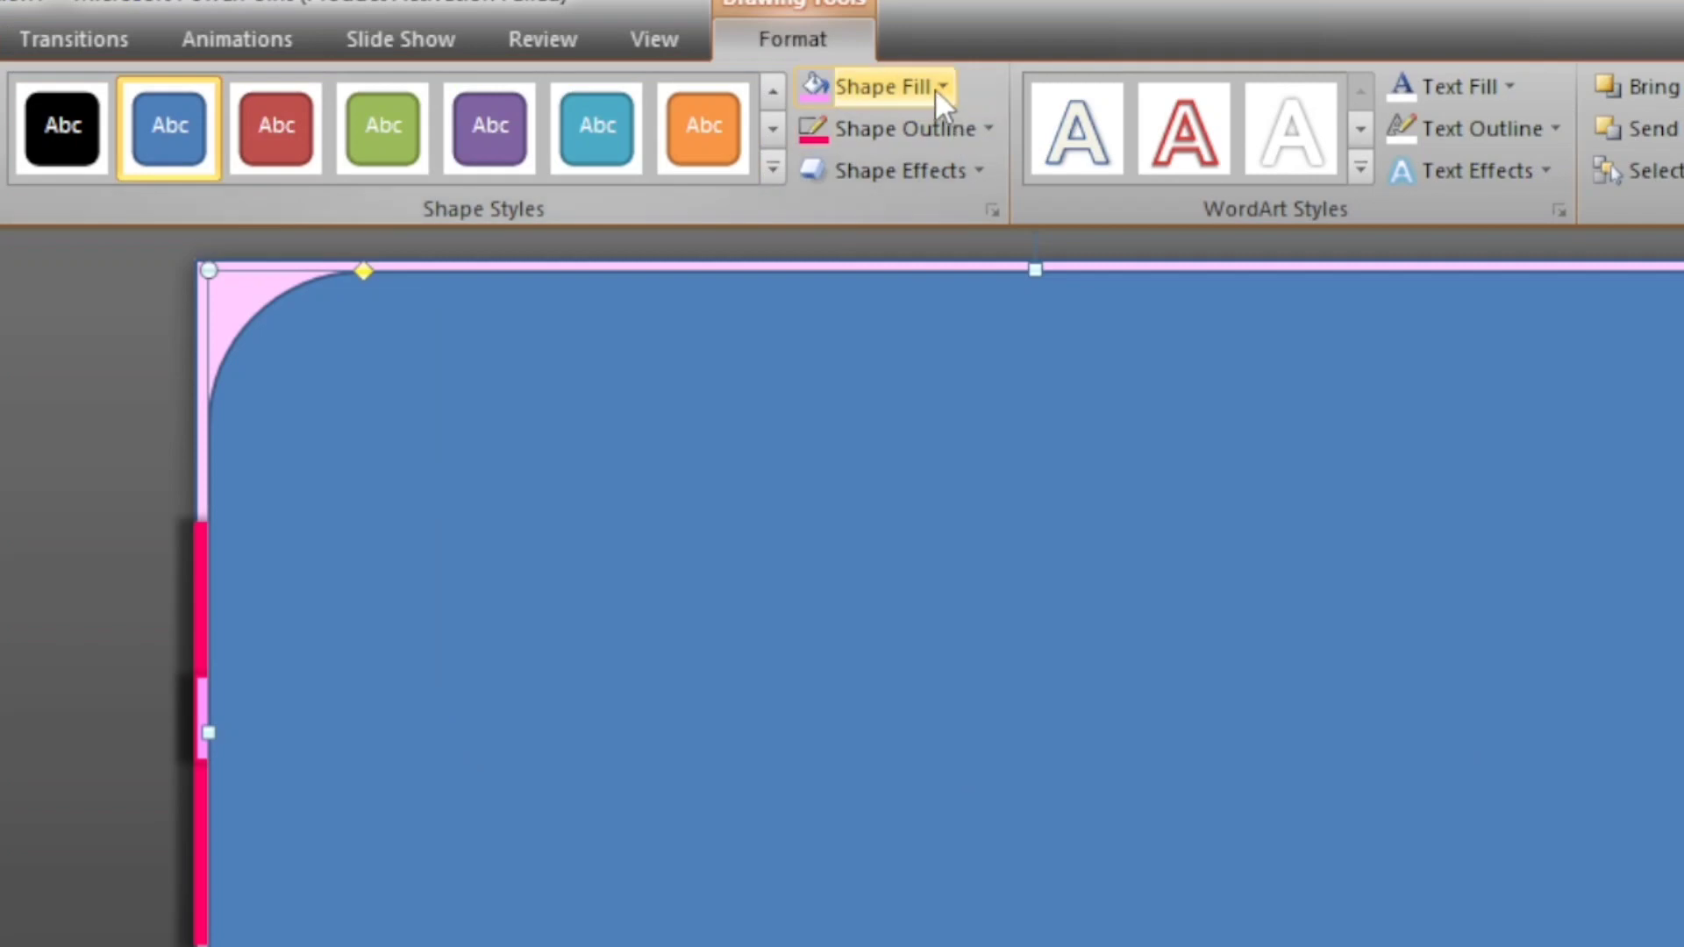
- Remove the rounded rectangle's fill and set its outline to the recently used crimson pink
{"action": "left_click", "coordinate": [900, 76]}
{"action": "left_click", "coordinate": [867, 474]}
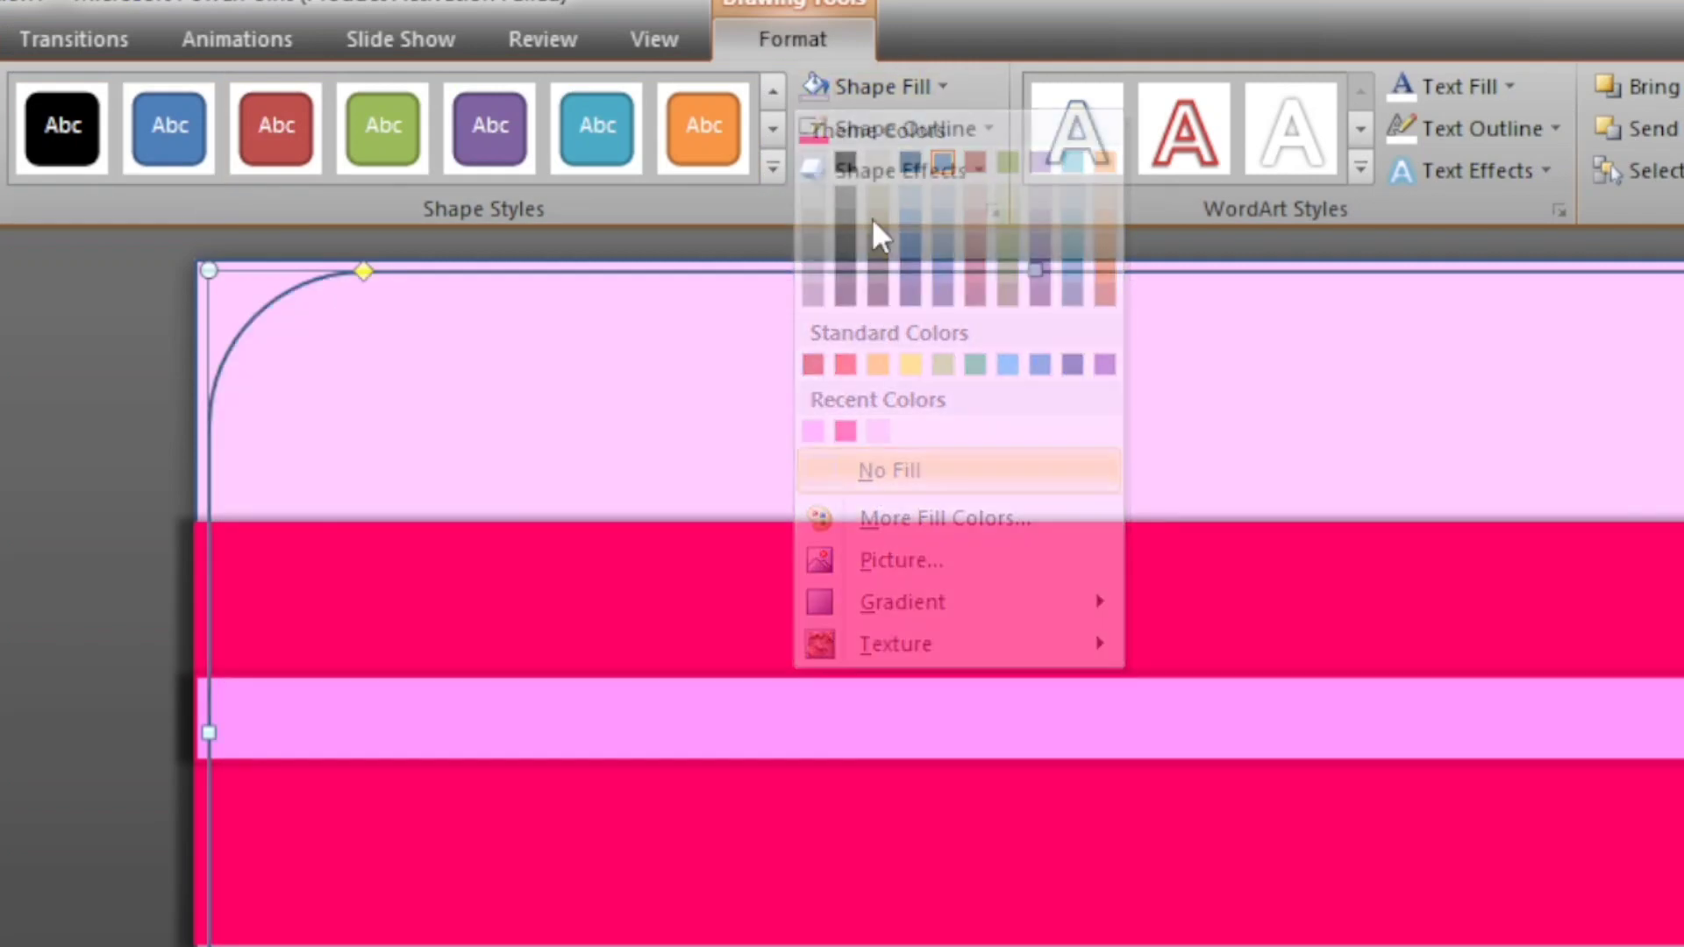
{"action": "left_click", "coordinate": [881, 128]}
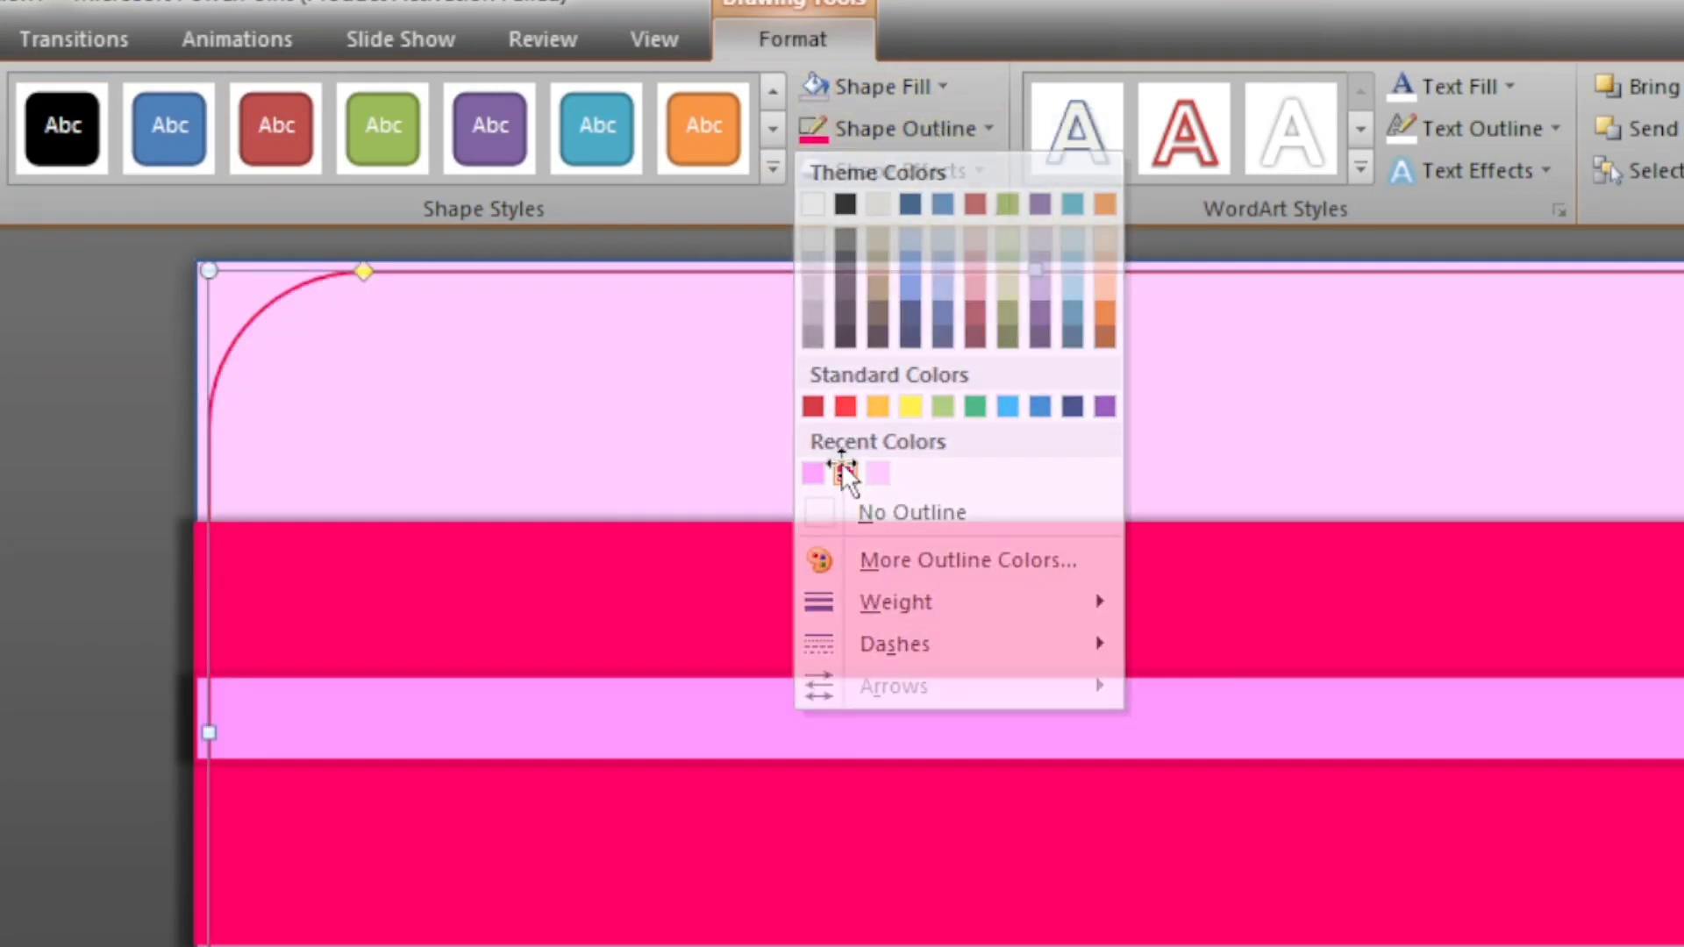
{"action": "left_click", "coordinate": [845, 474]}
- Give the rounded rectangle's outline the fine dotted dash style
{"action": "left_click", "coordinate": [908, 176]}
{"action": "left_click", "coordinate": [935, 133]}
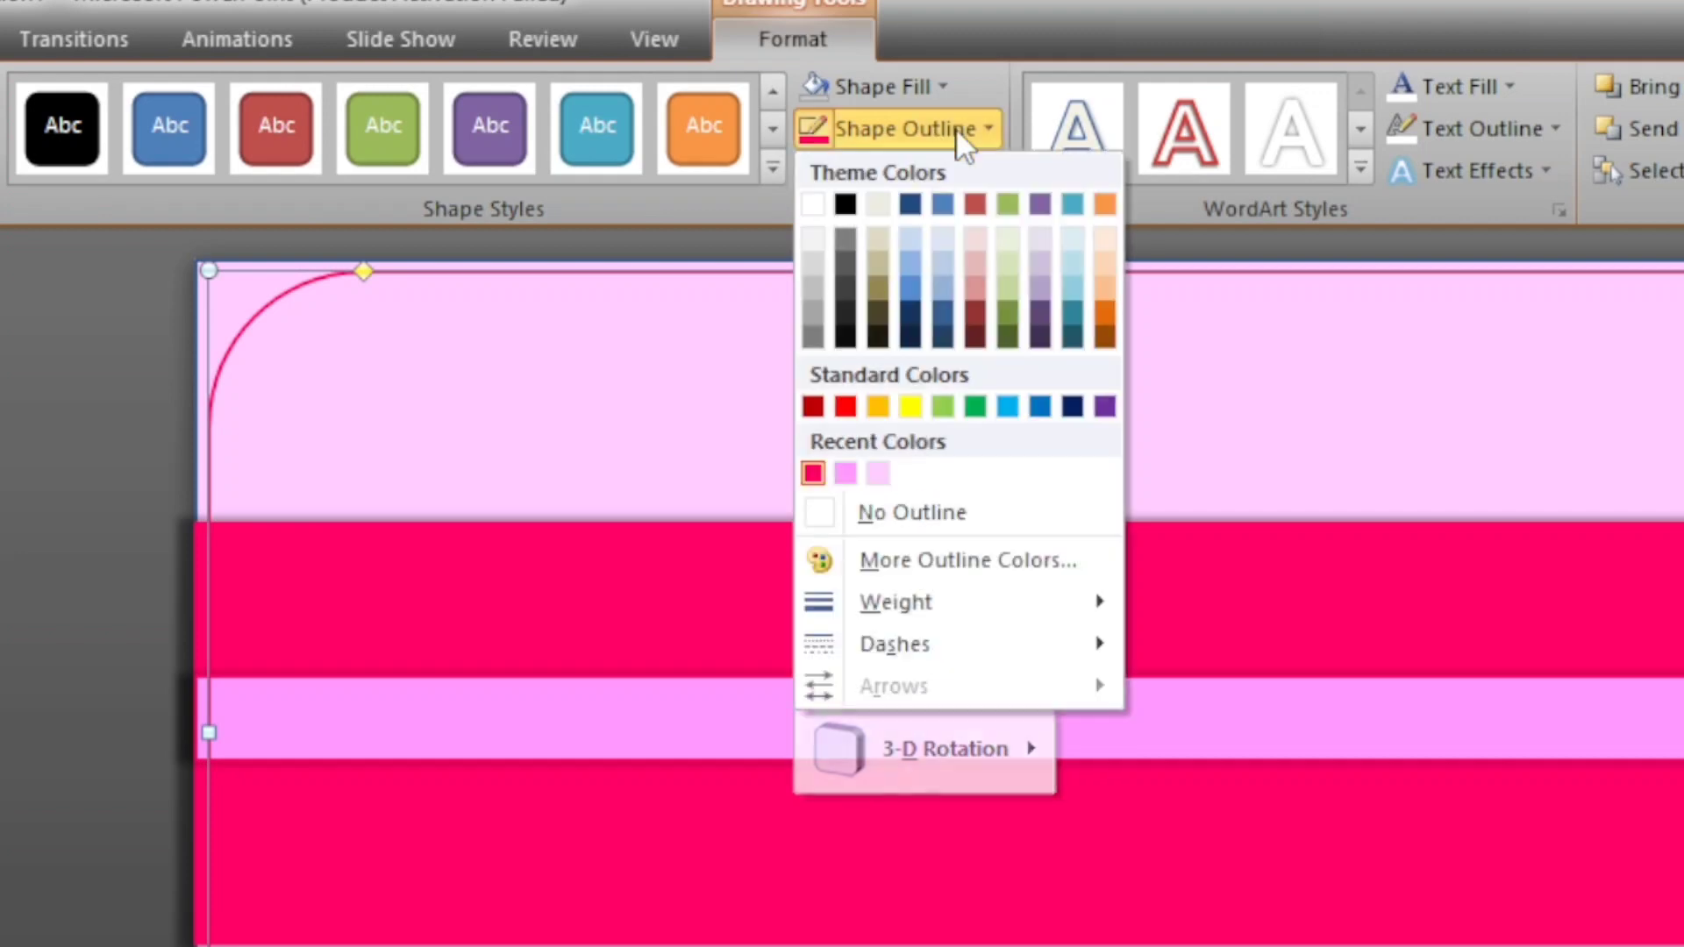
{"action": "mouse_move", "coordinate": [951, 599]}
{"action": "mouse_move", "coordinate": [1014, 649]}
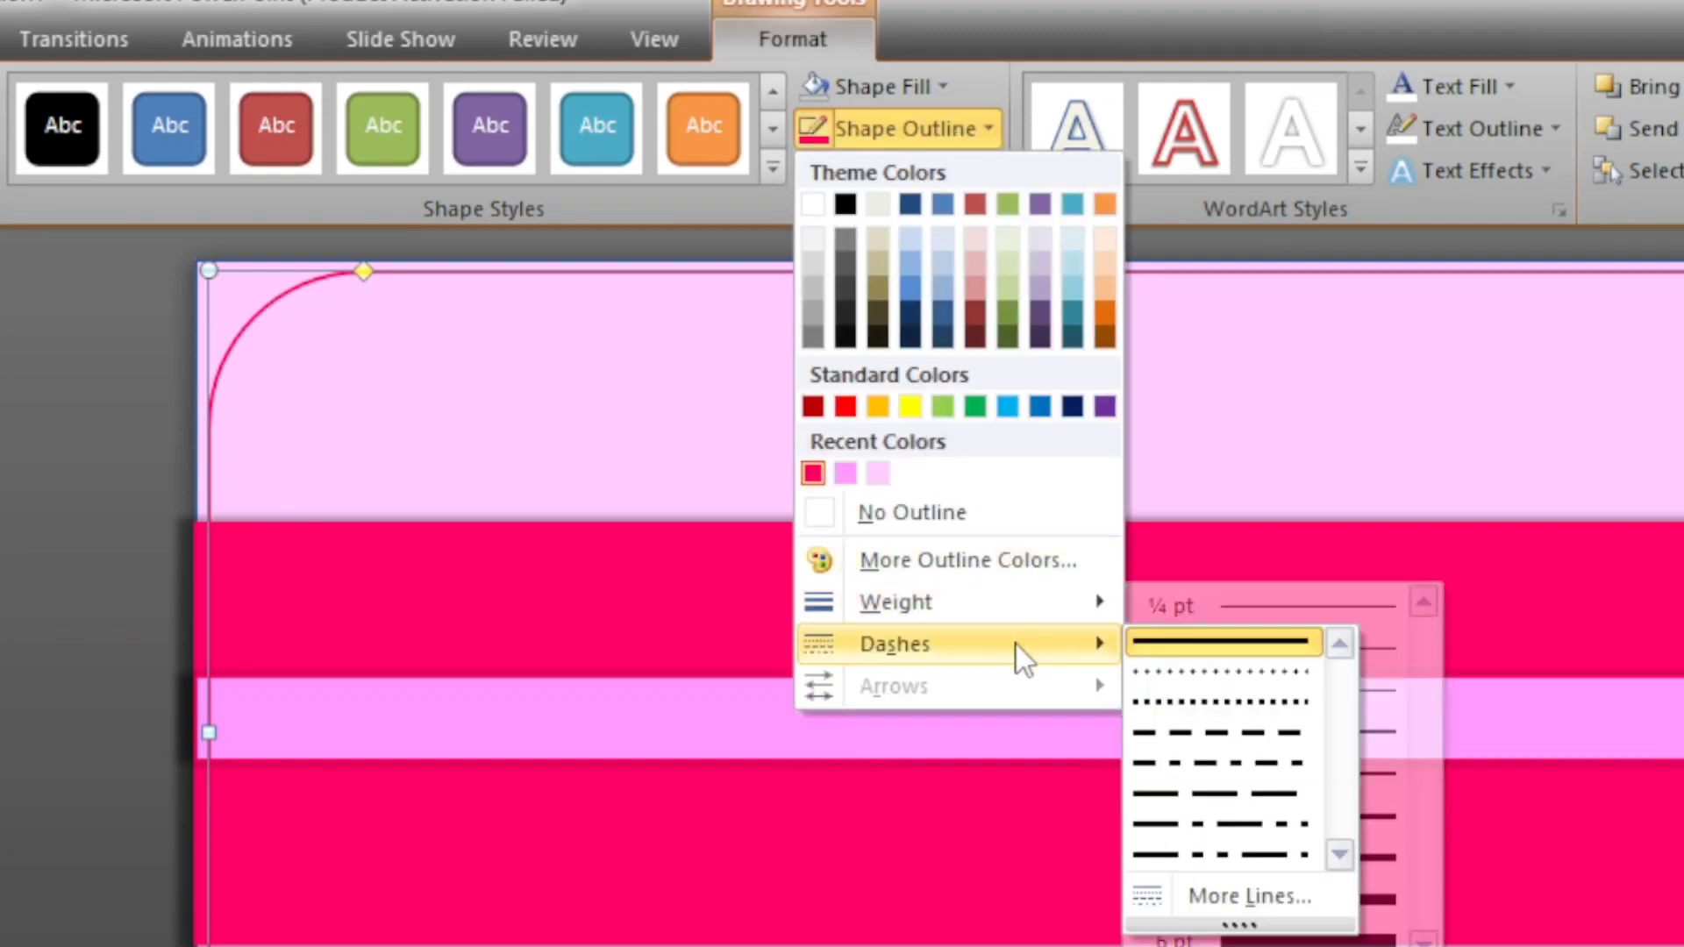
{"action": "left_click", "coordinate": [1154, 672]}
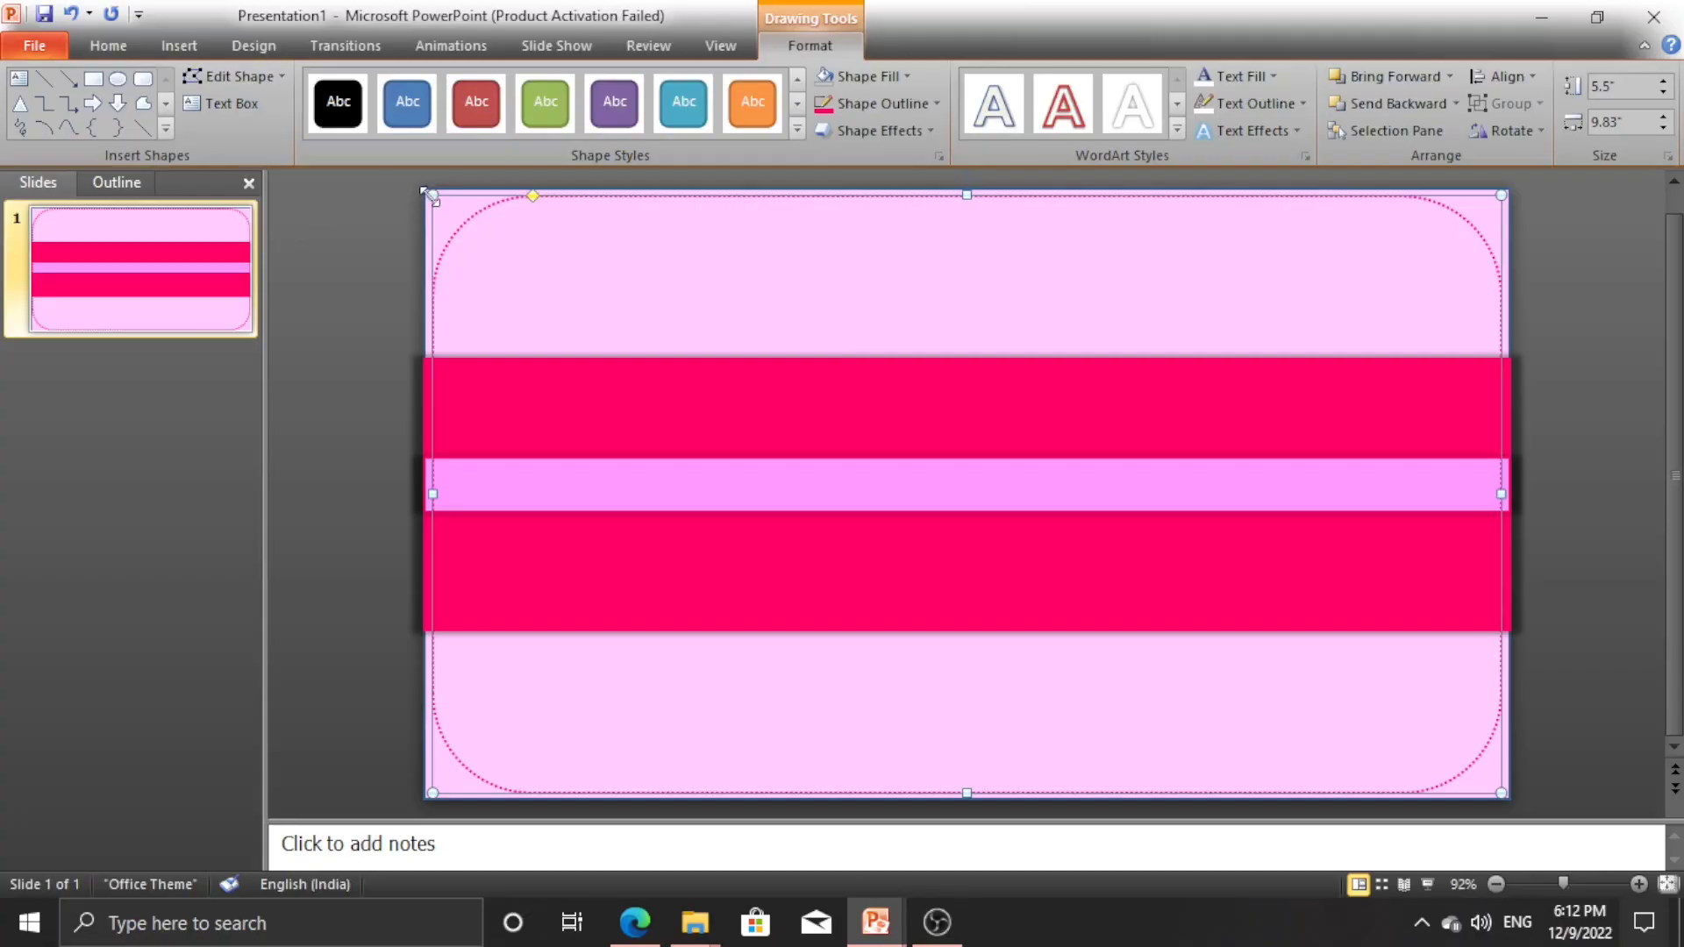
- Shrink the dotted frame to about 5.17" high and 9.75" wide, and align it to the centre and middle of the slide
{"action": "left_click_drag", "start_coordinate": [432, 197], "coordinate": [442, 214]}
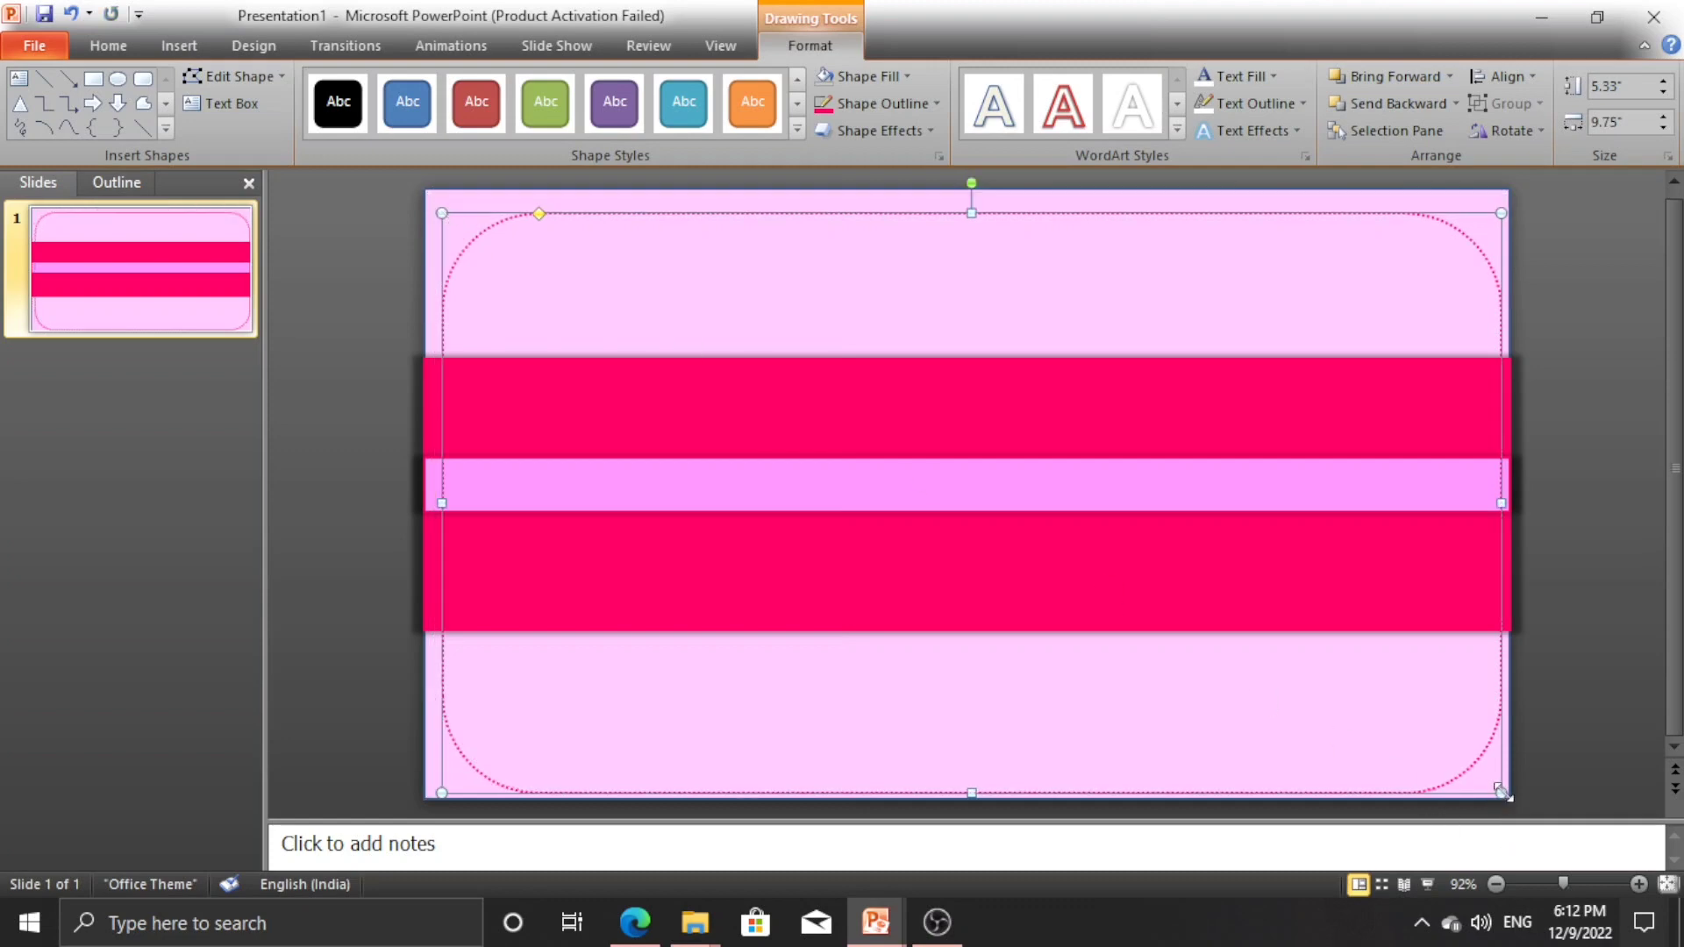
{"action": "left_click_drag", "start_coordinate": [1496, 789], "coordinate": [1495, 779]}
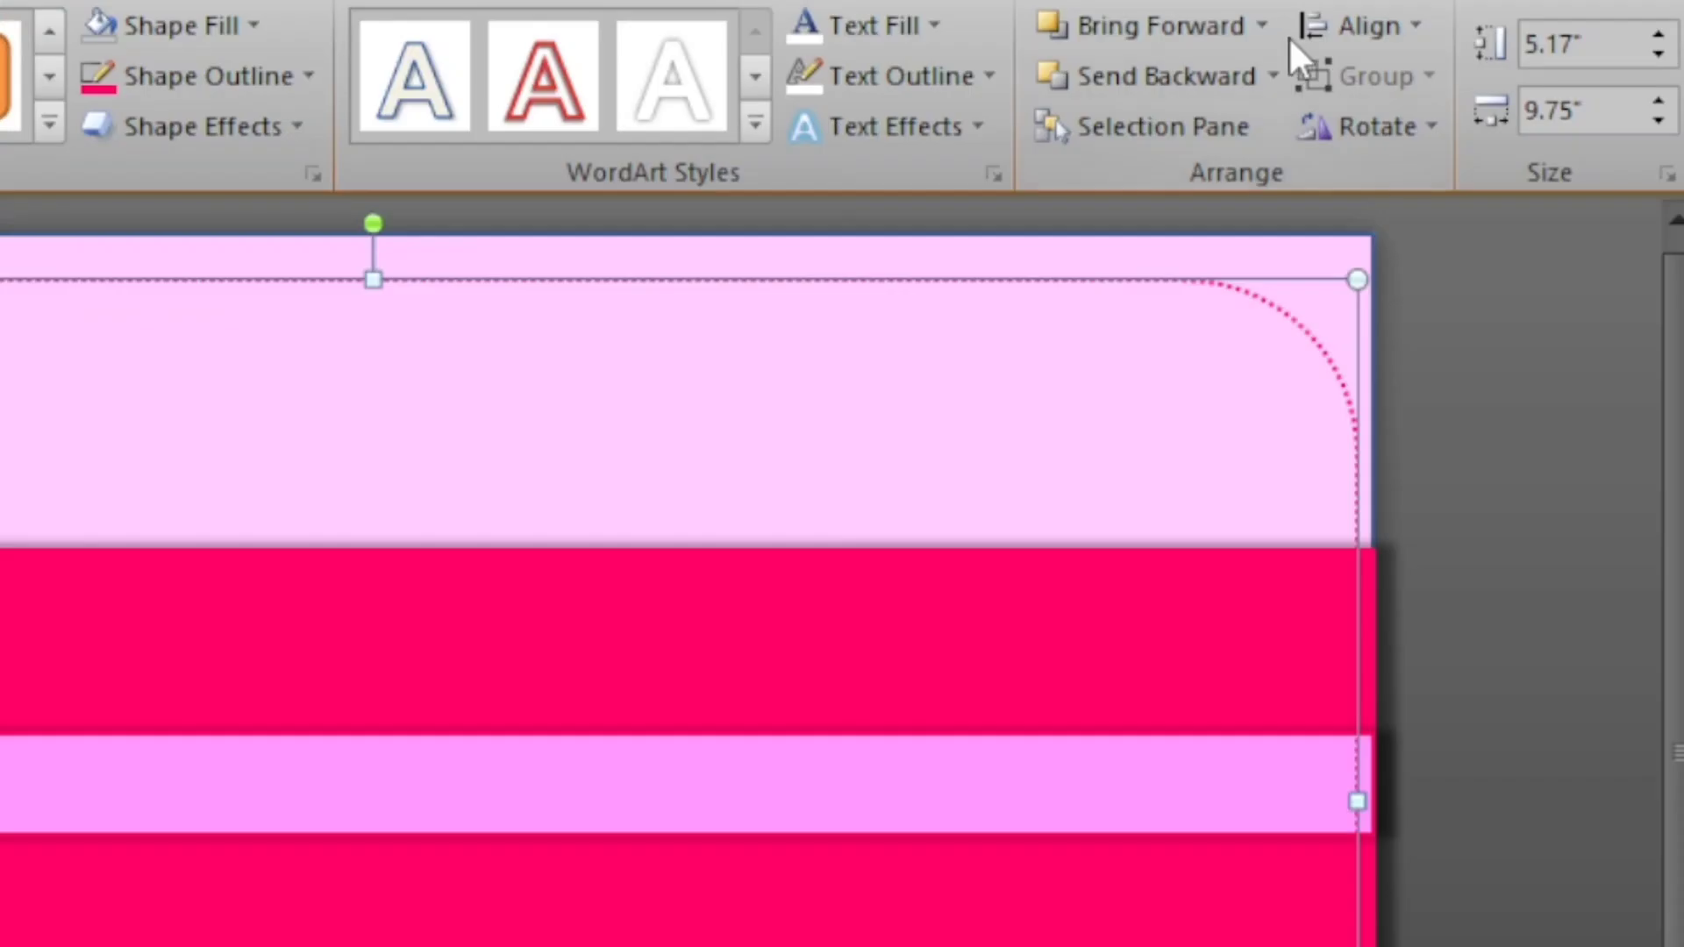
{"action": "left_click", "coordinate": [1347, 26]}
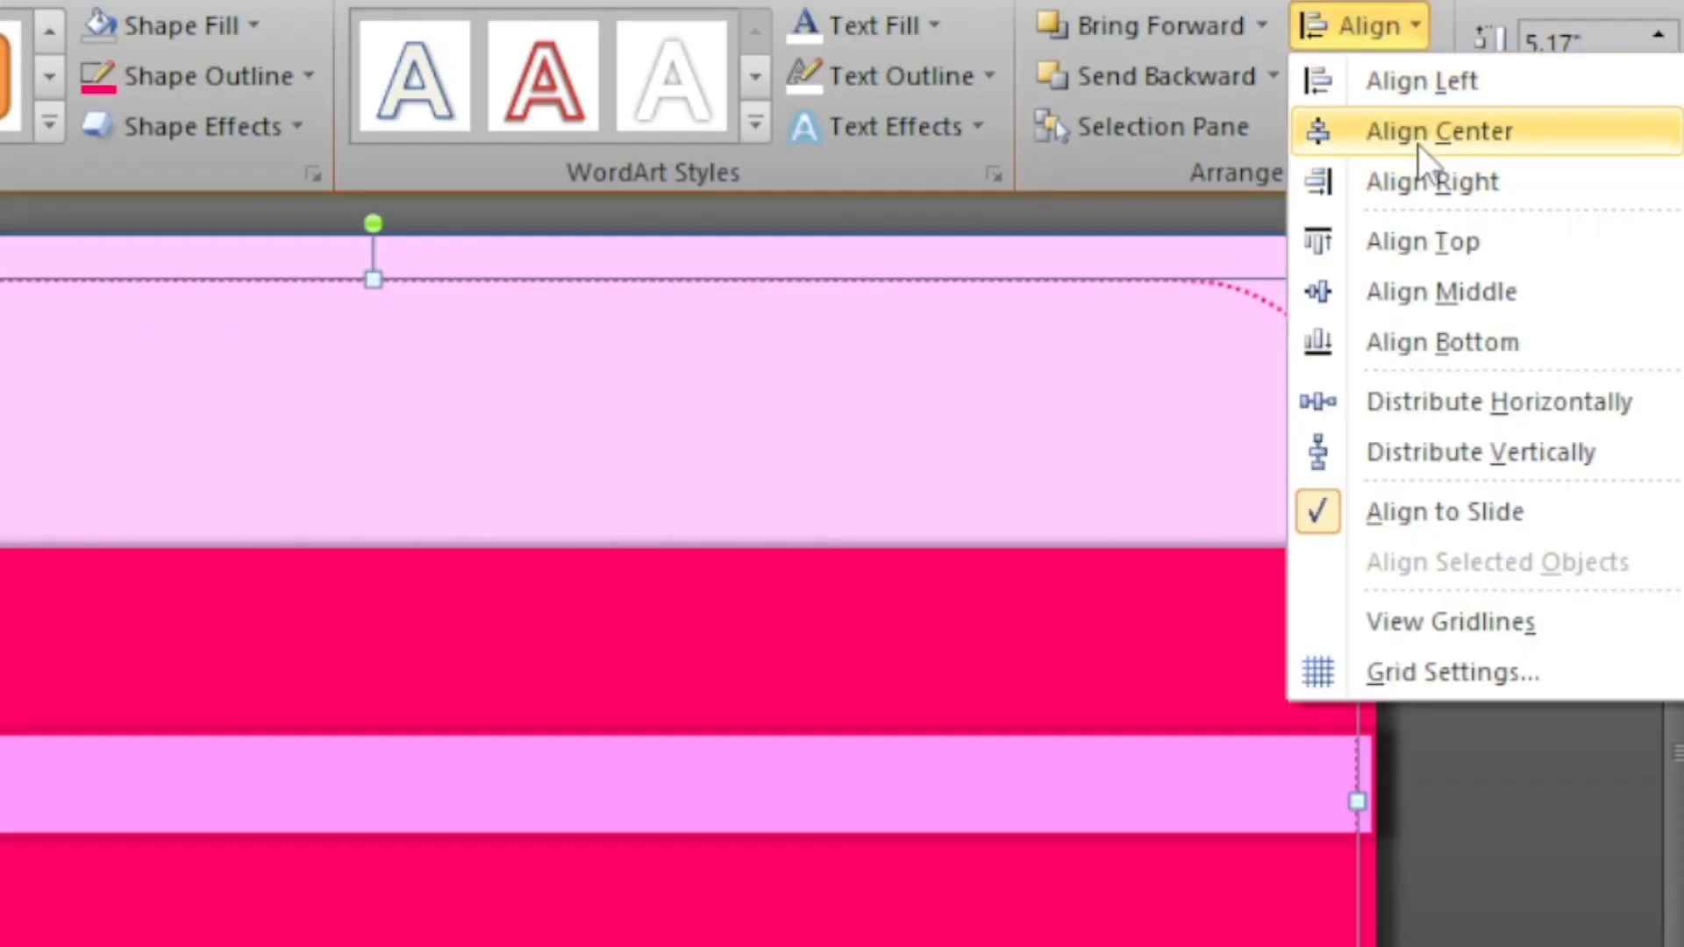
{"action": "left_click", "coordinate": [1418, 142]}
{"action": "left_click", "coordinate": [1359, 27]}
{"action": "left_click", "coordinate": [1433, 294]}
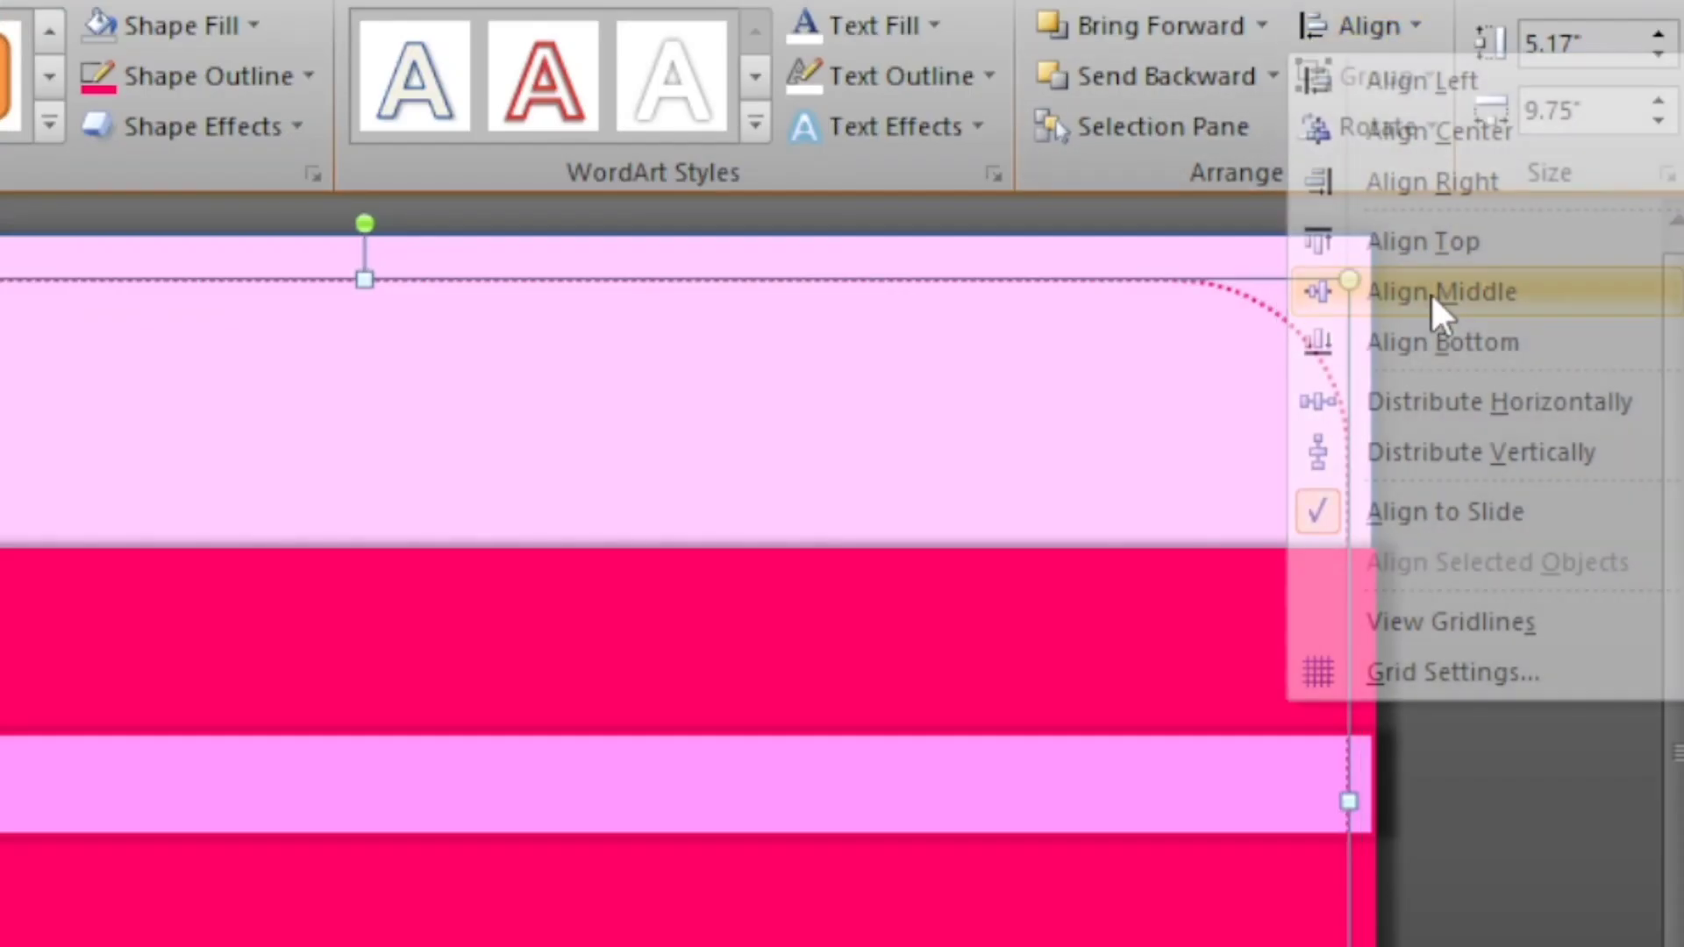
{"action": "left_click", "coordinate": [1566, 372]}
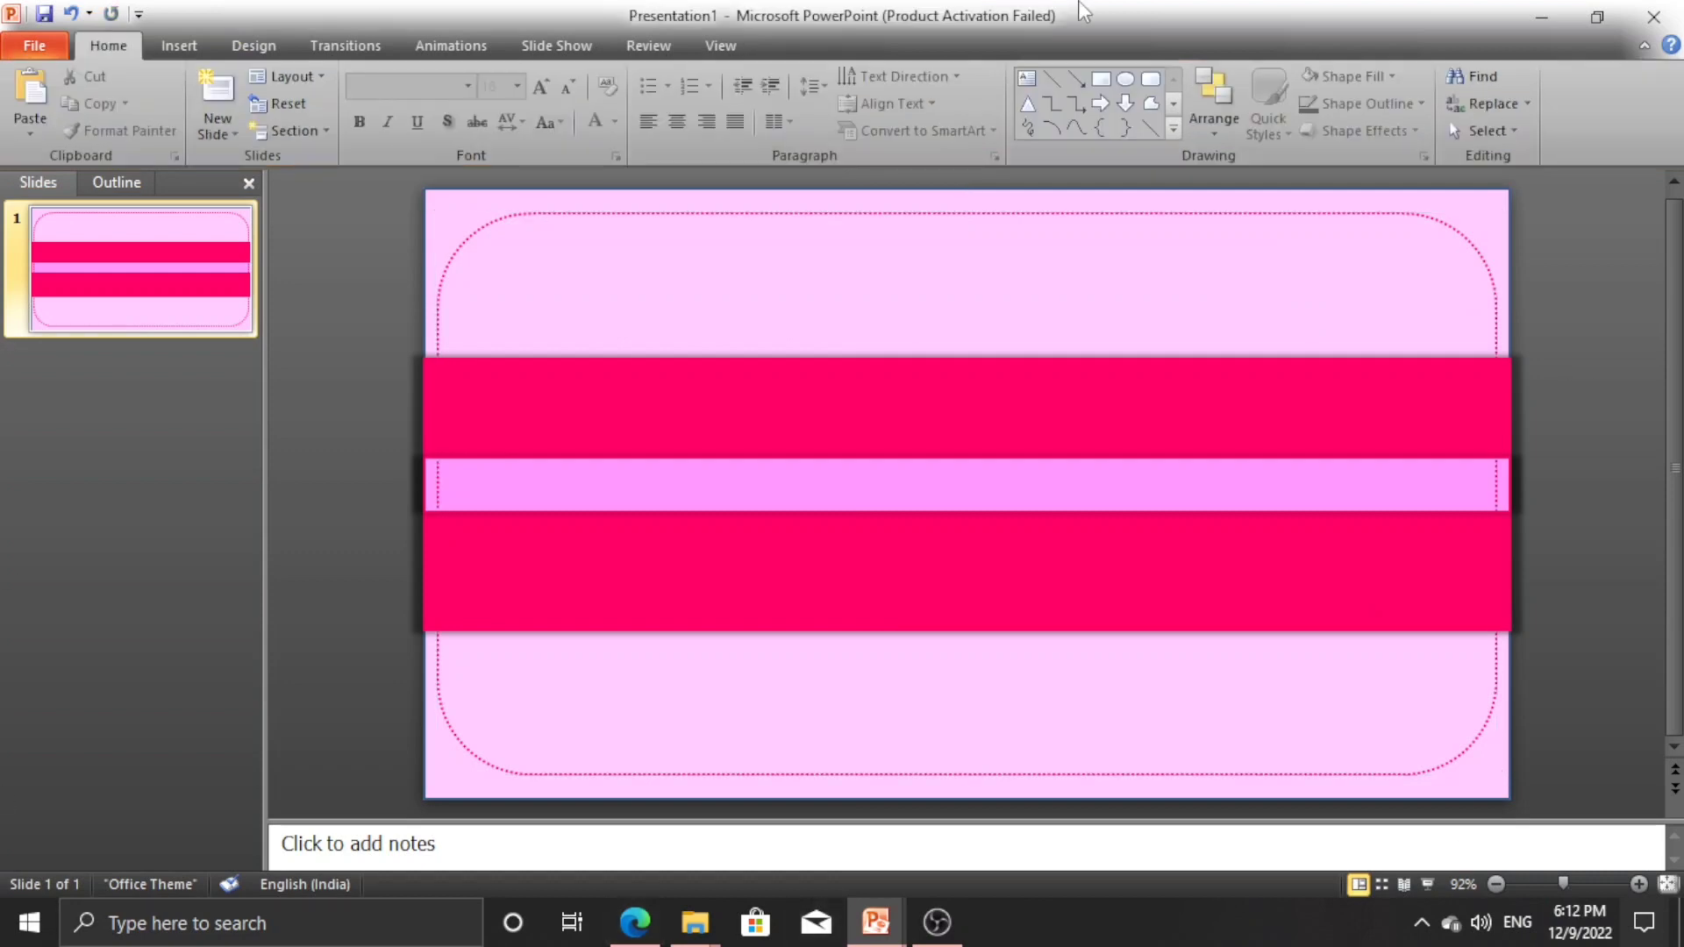
- Change the dotted frame's shape to a plain square-cornered rectangle
{"action": "left_click", "coordinate": [543, 219]}
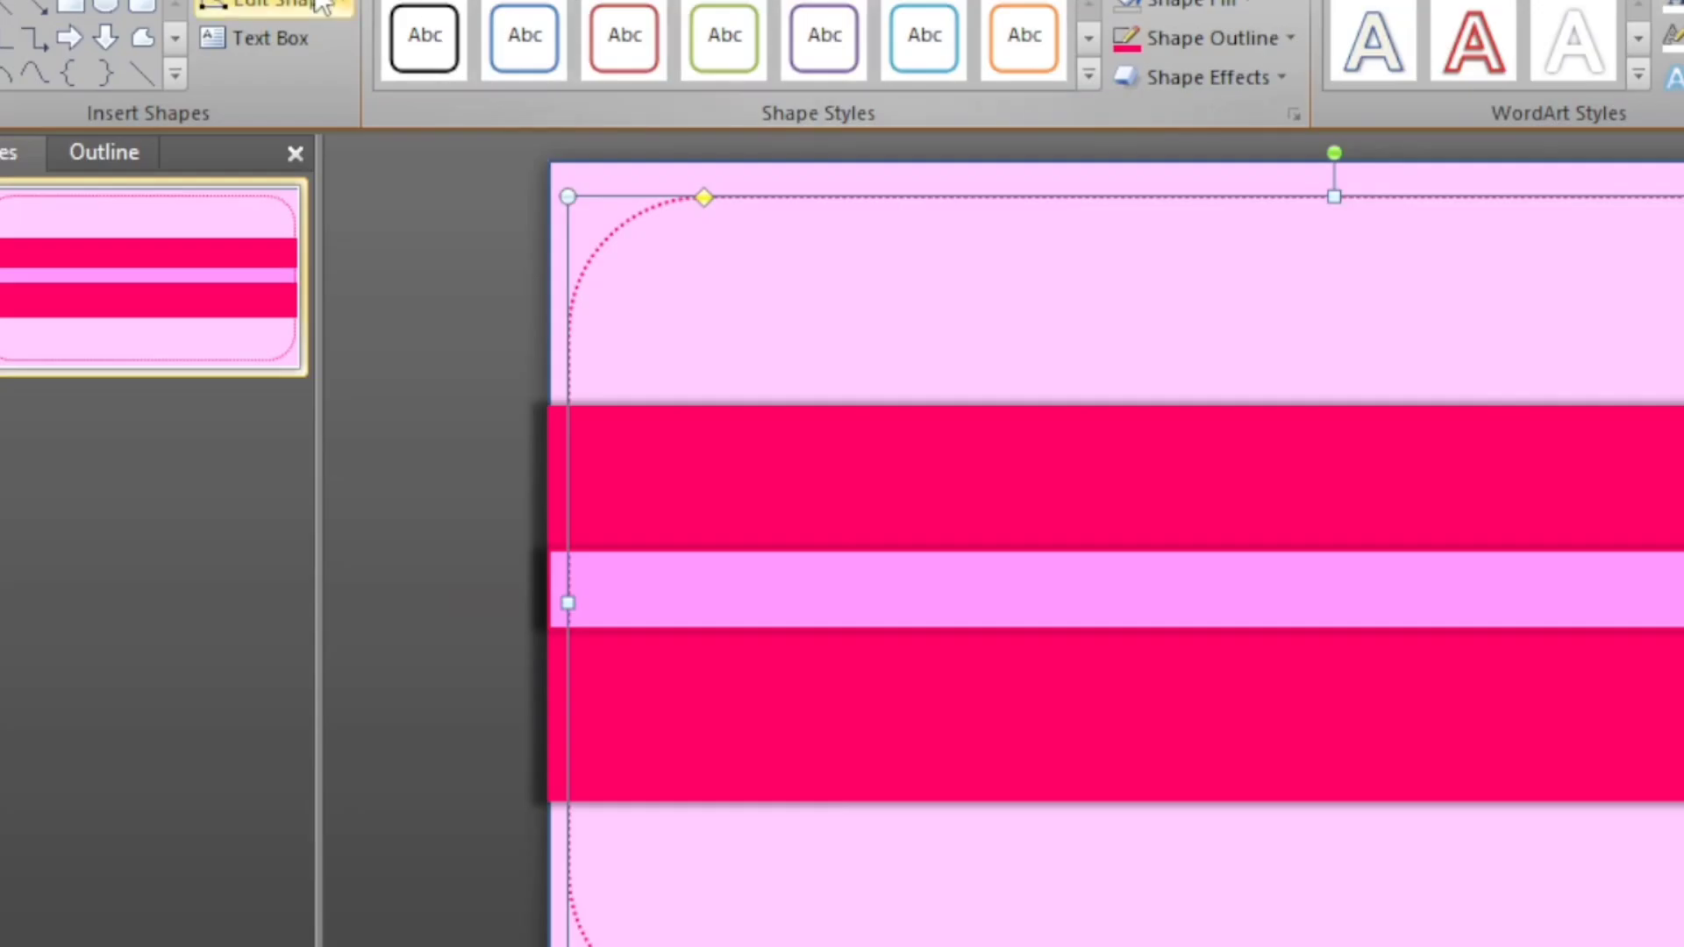
{"action": "left_click", "coordinate": [233, 77]}
{"action": "mouse_move", "coordinate": [256, 113]}
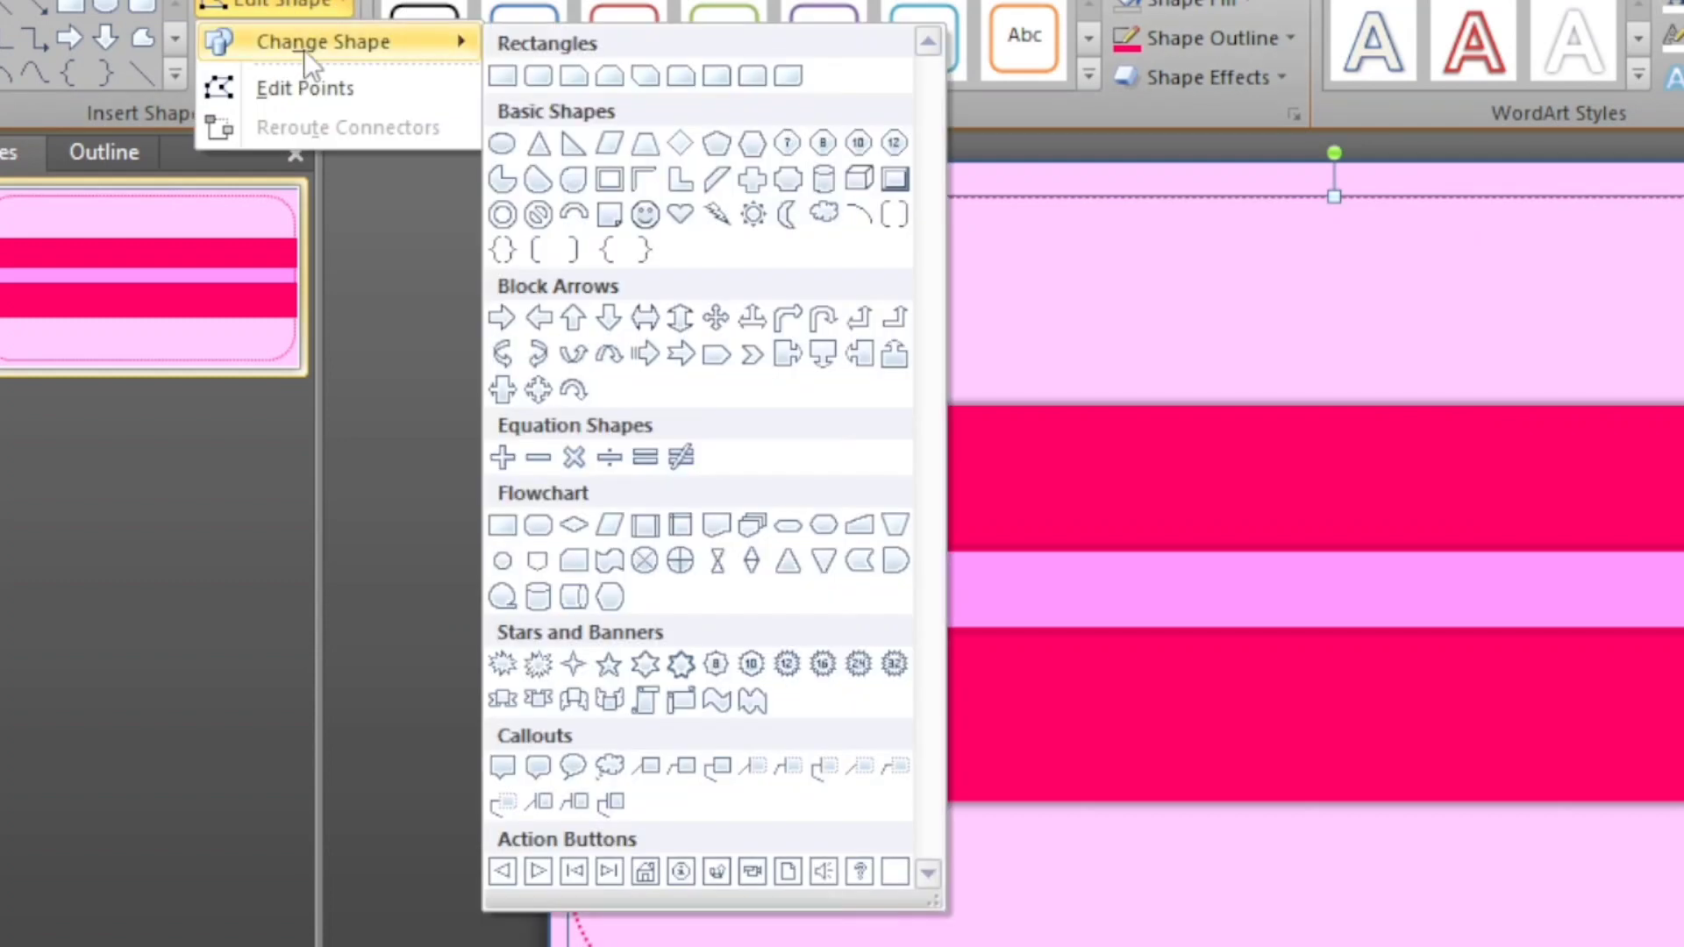
{"action": "left_click", "coordinate": [493, 85]}
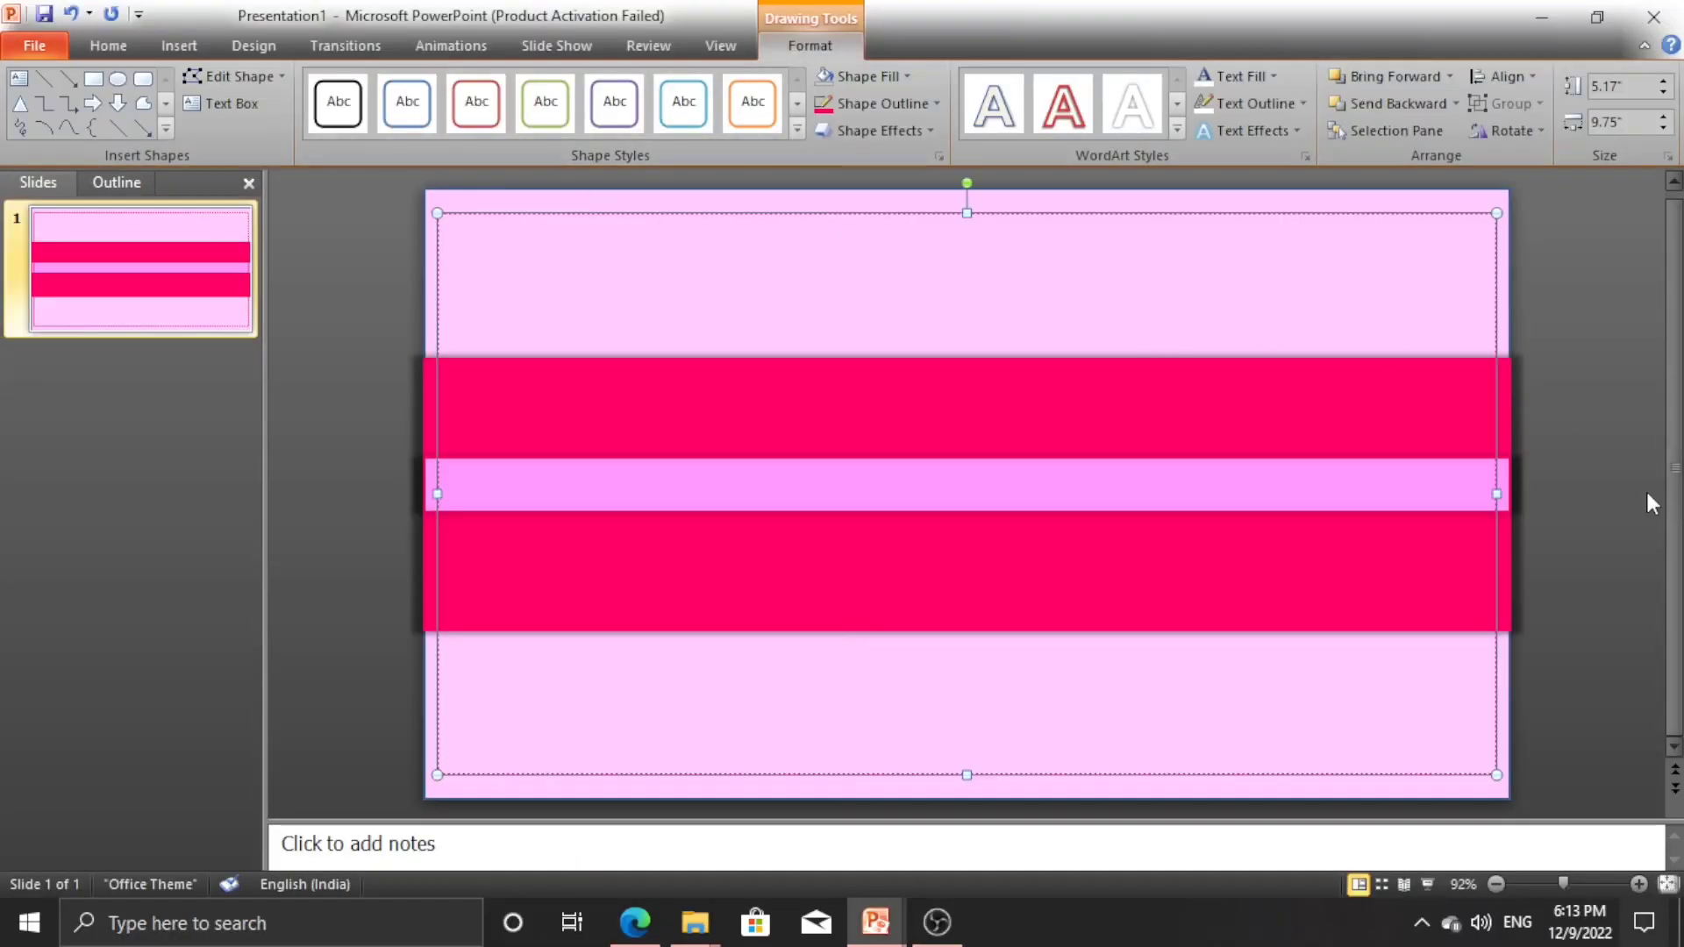
{"action": "left_click", "coordinate": [1590, 519]}
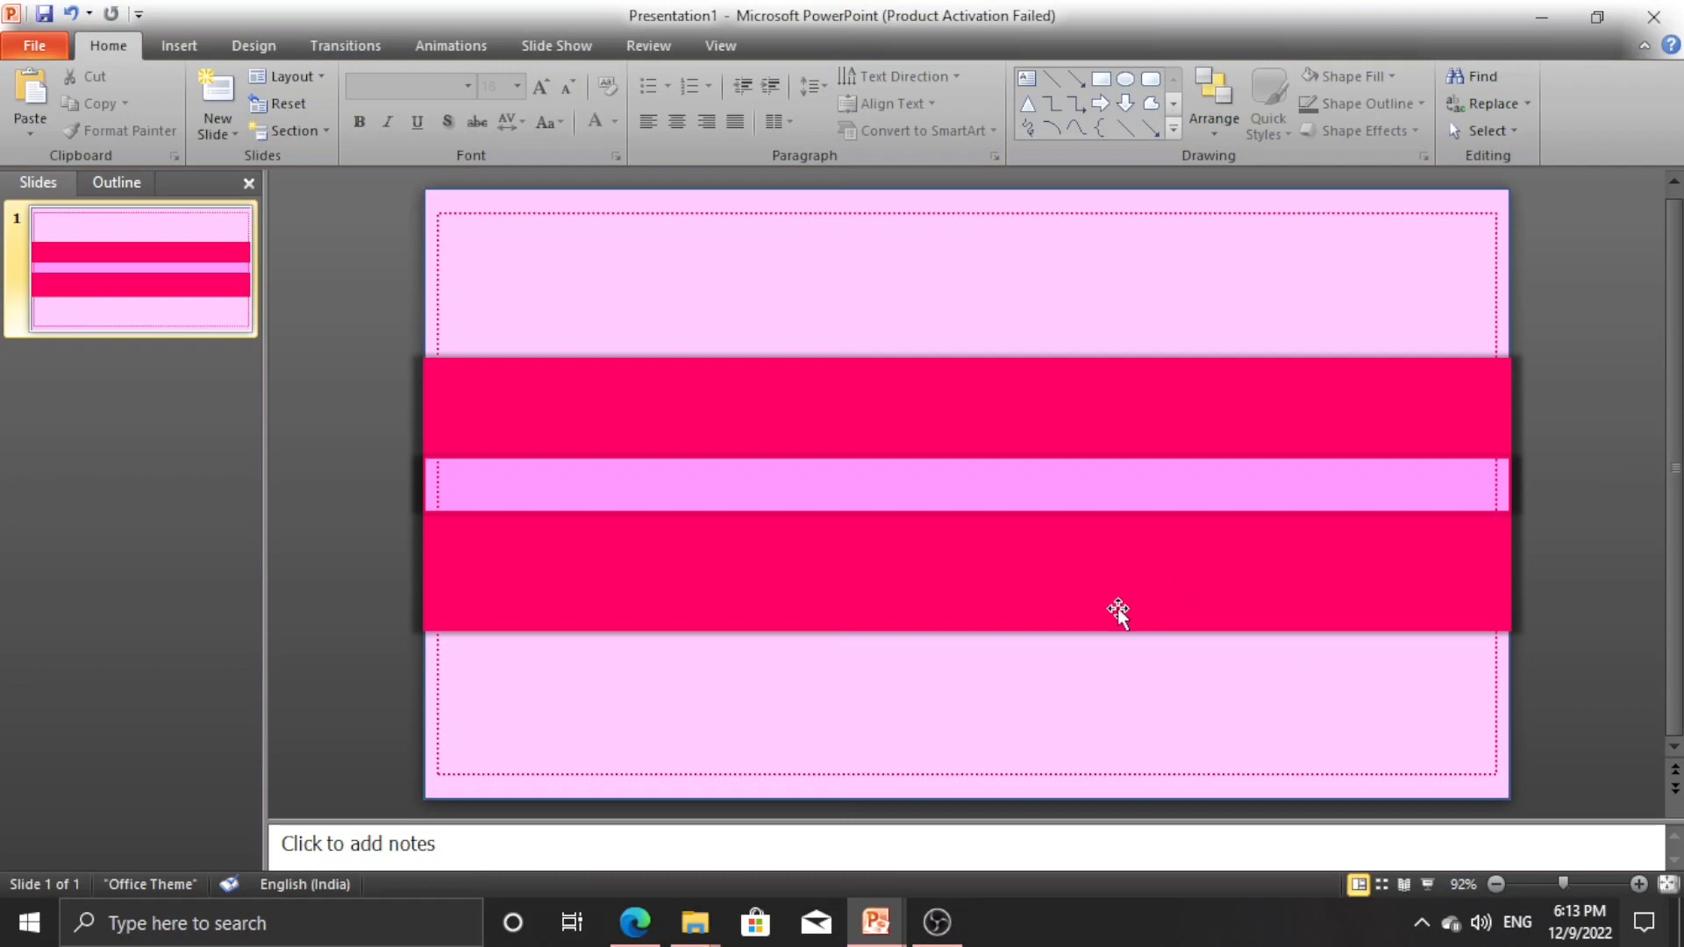
- Insert the picture RIBBON.png from the Desktop and place the bow over the left end of the bands
{"action": "left_click", "coordinate": [179, 45]}
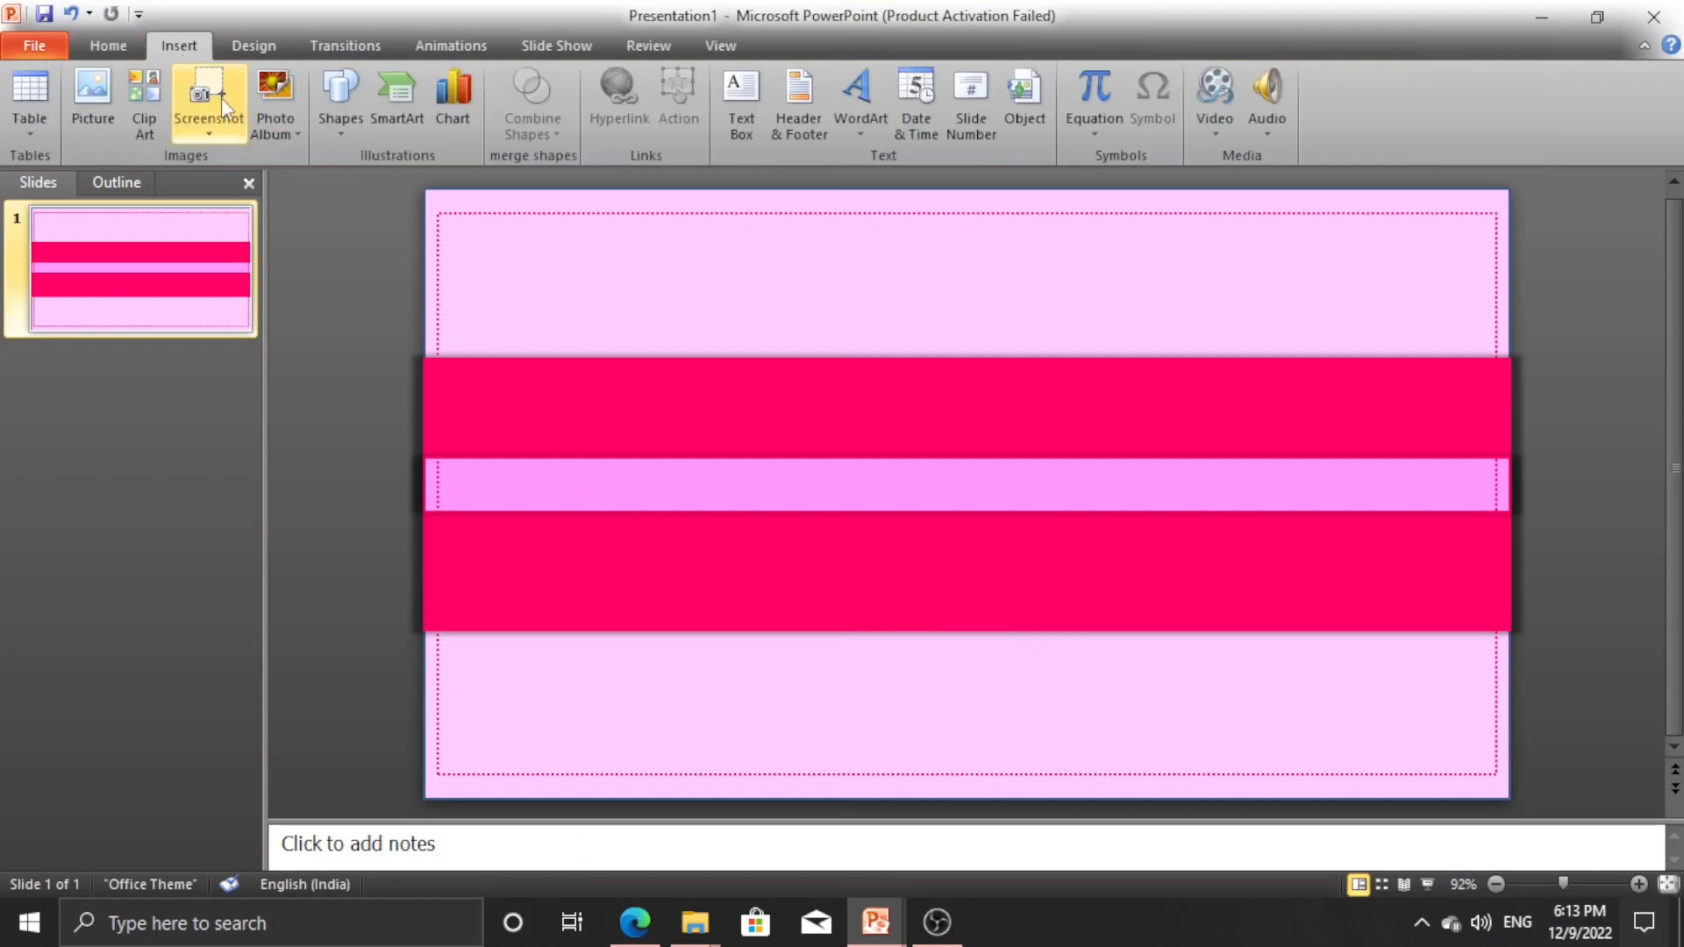
{"action": "left_click", "coordinate": [109, 107]}
{"action": "left_click", "coordinate": [139, 203]}
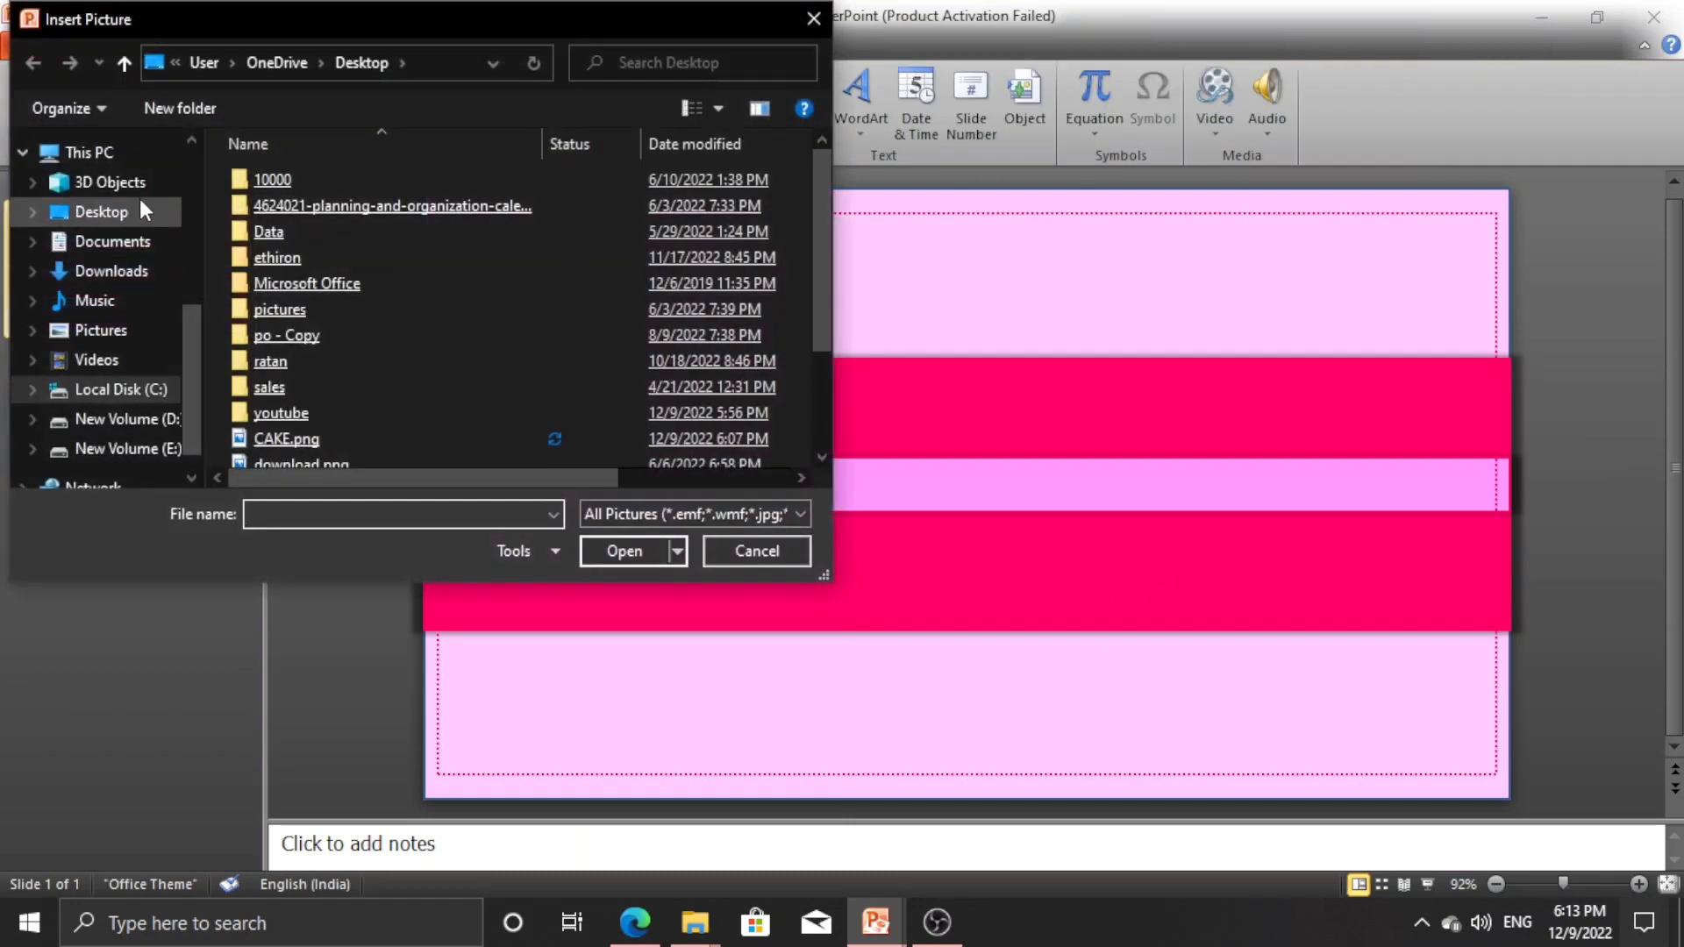
{"action": "scroll", "coordinate": [413, 402], "scroll_direction": "down", "scroll_amount": 2}
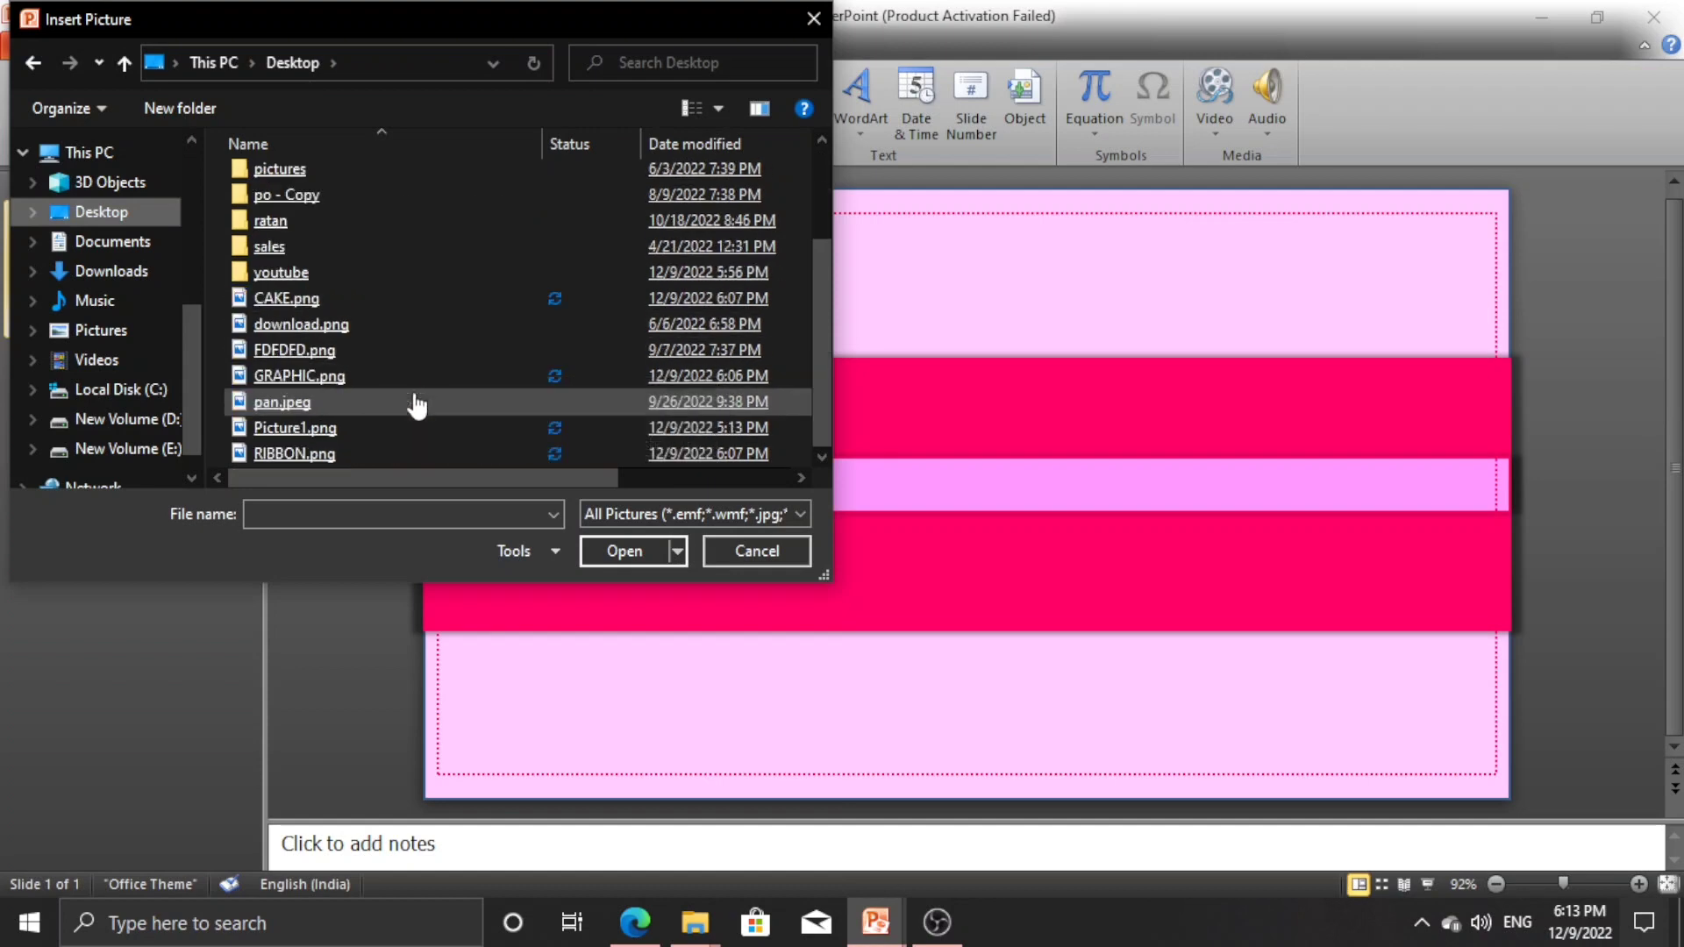
{"action": "double_click", "coordinate": [395, 457]}
{"action": "left_click_drag", "start_coordinate": [880, 488], "coordinate": [561, 526]}
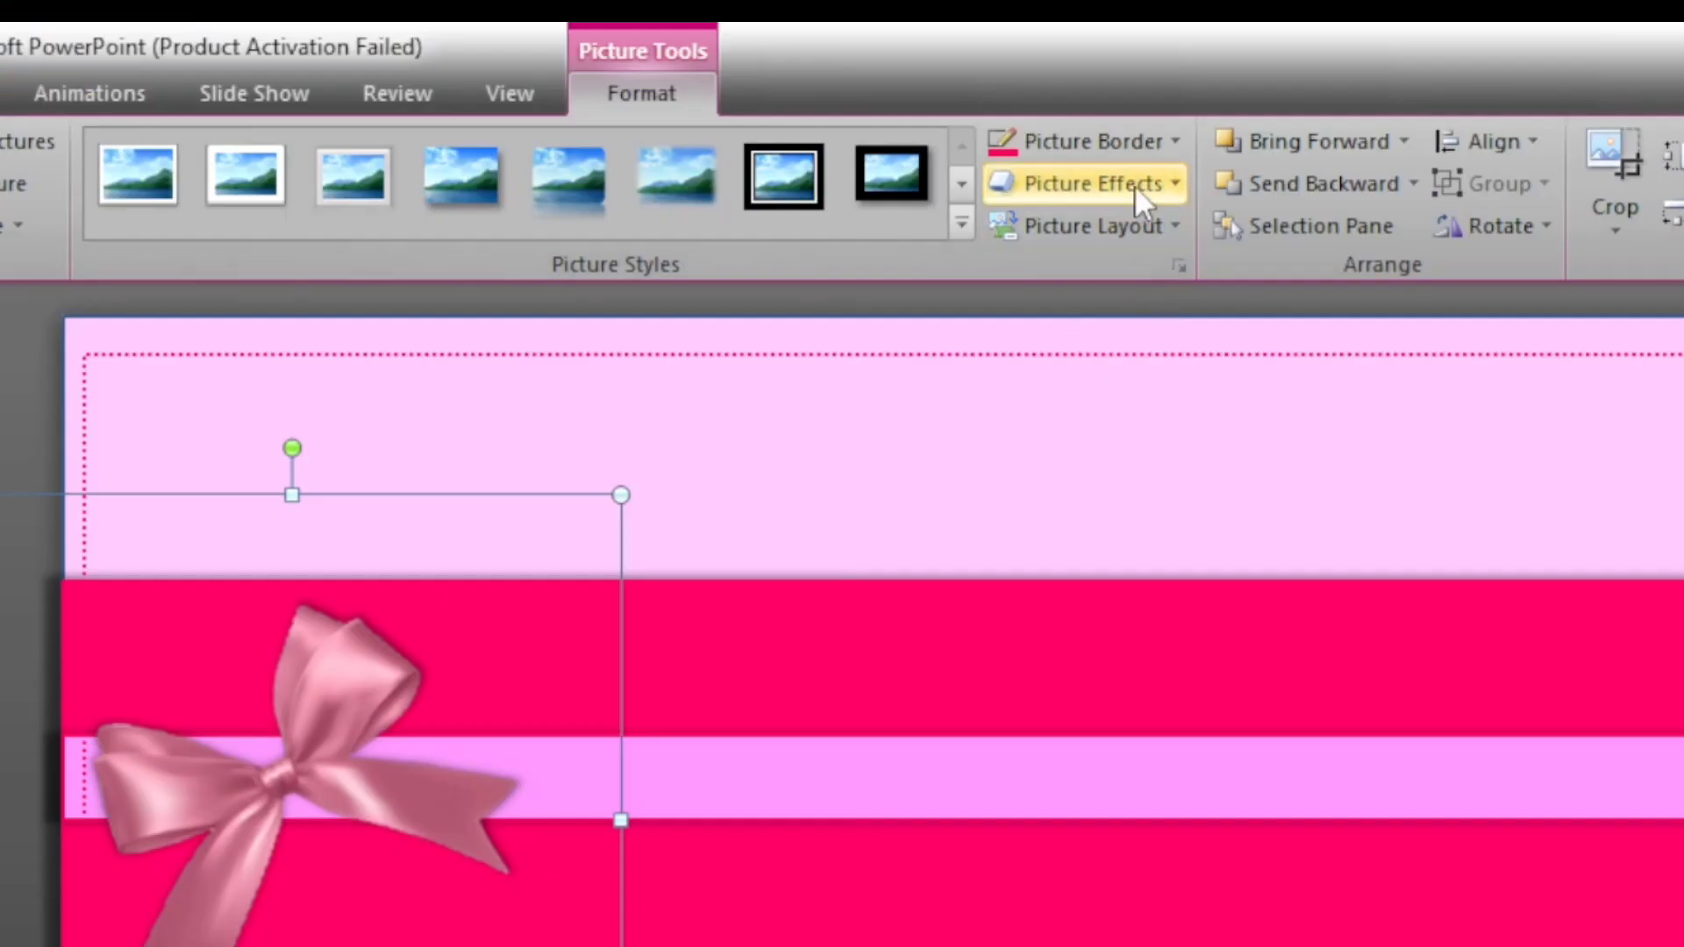
- Apply a shadow picture effect to the ribbon bow and deselect it
{"action": "left_click", "coordinate": [1121, 104]}
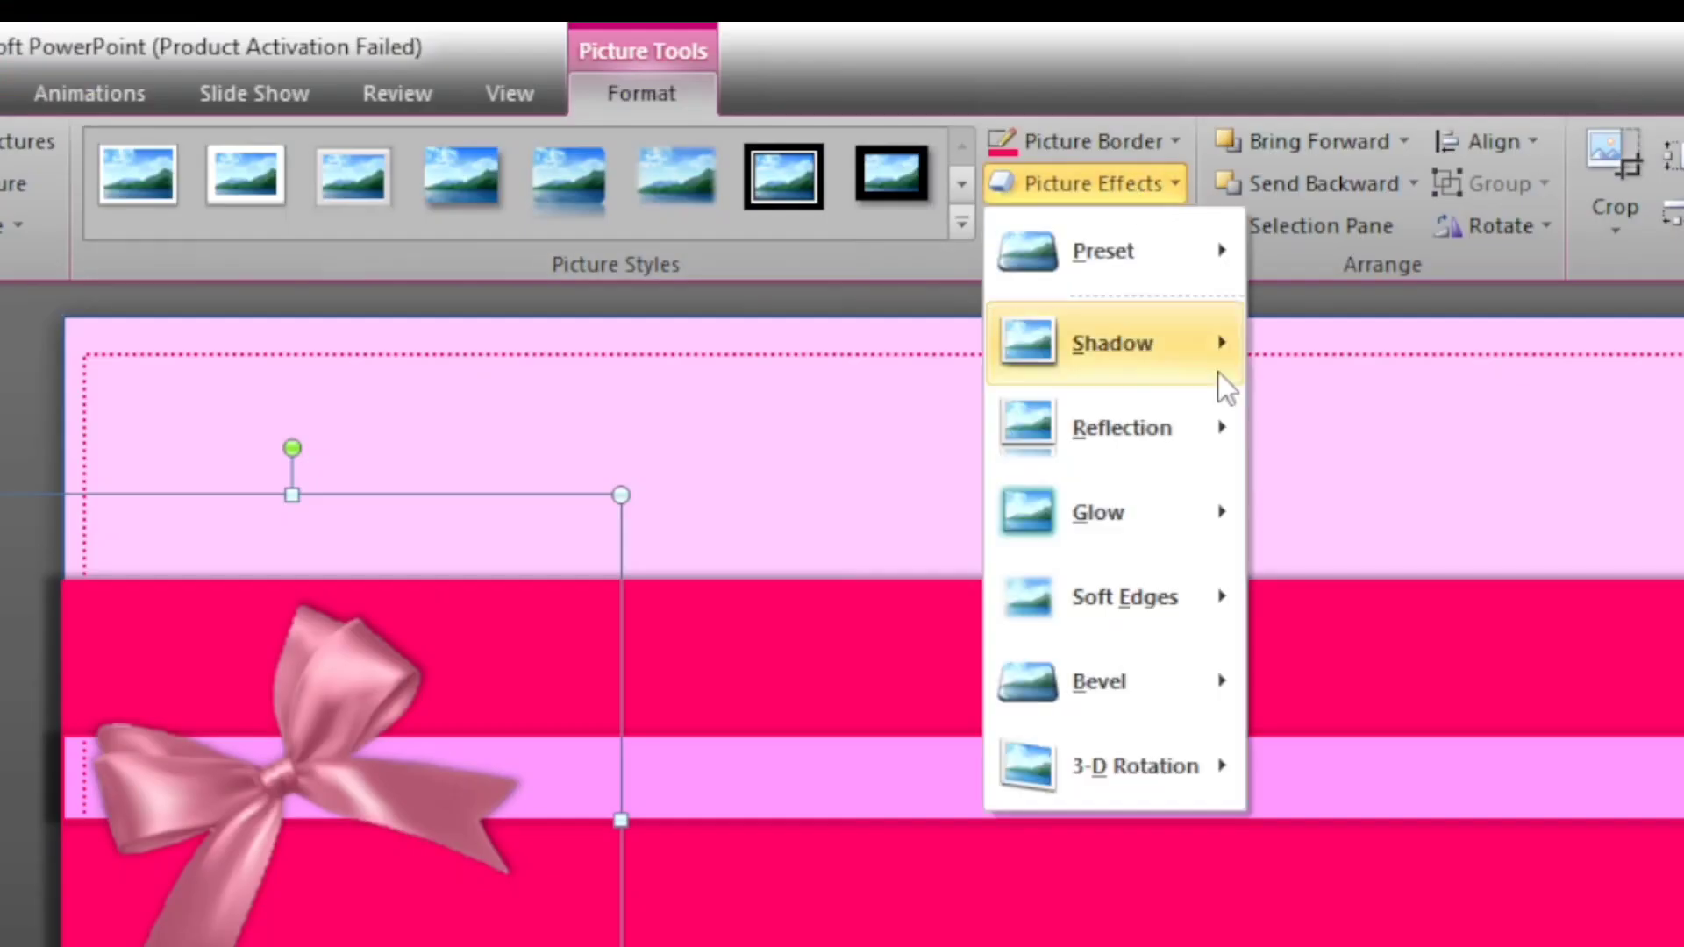
{"action": "mouse_move", "coordinate": [1154, 356]}
{"action": "left_click", "coordinate": [1394, 642]}
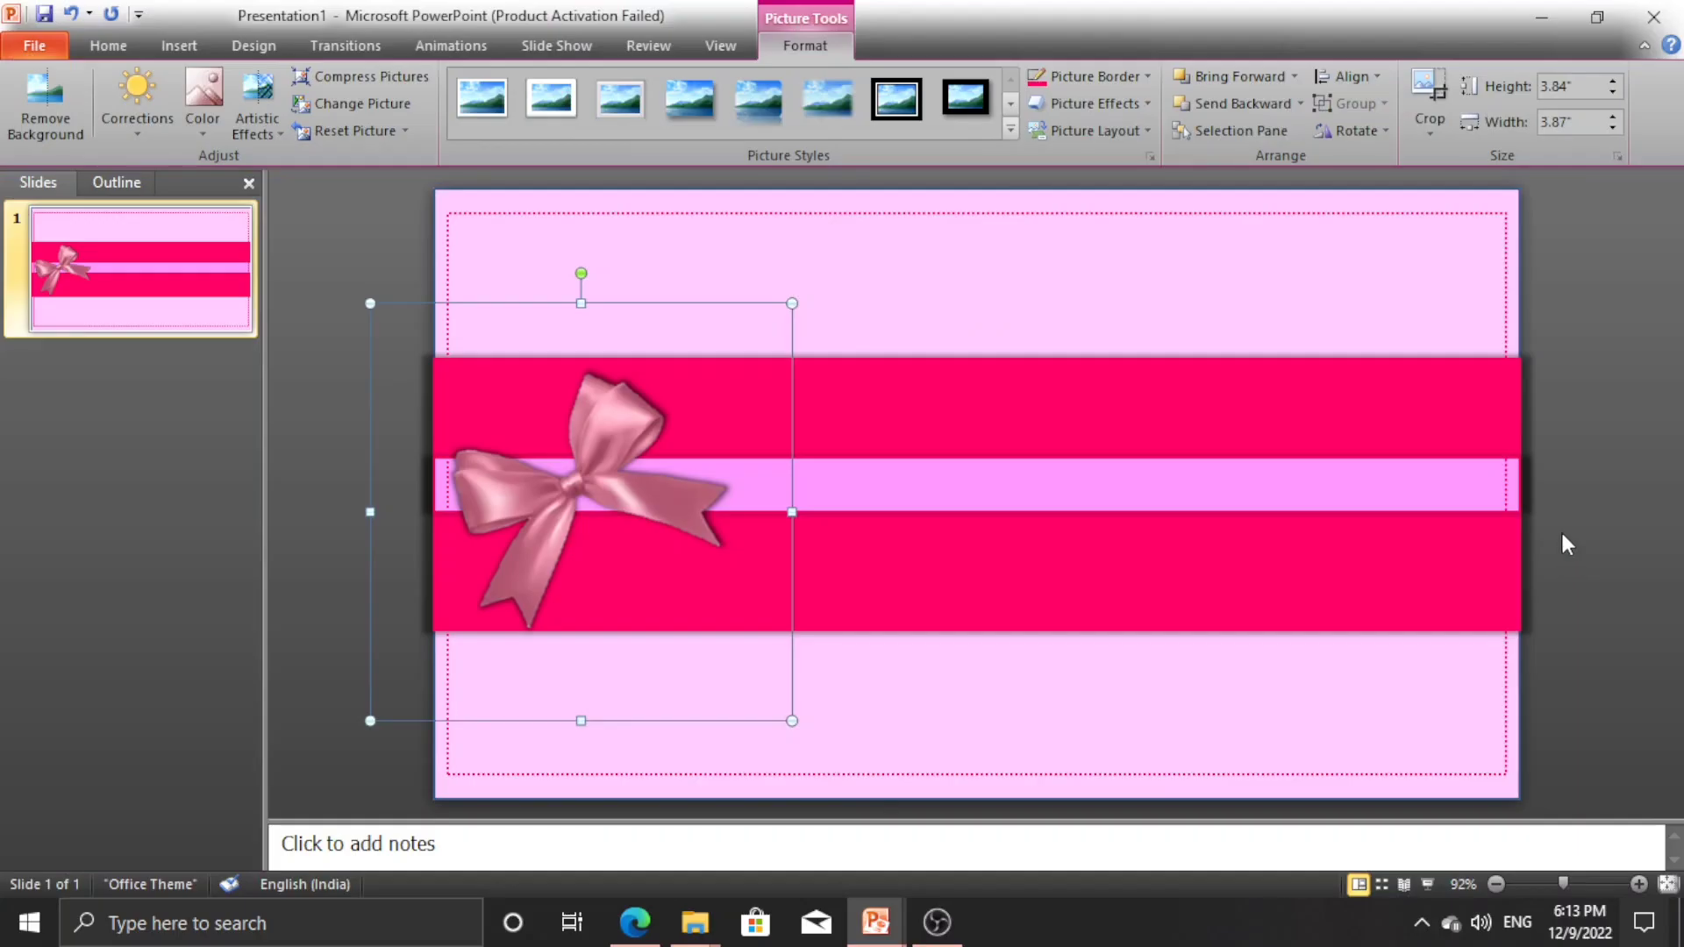
{"action": "left_click", "coordinate": [975, 786]}
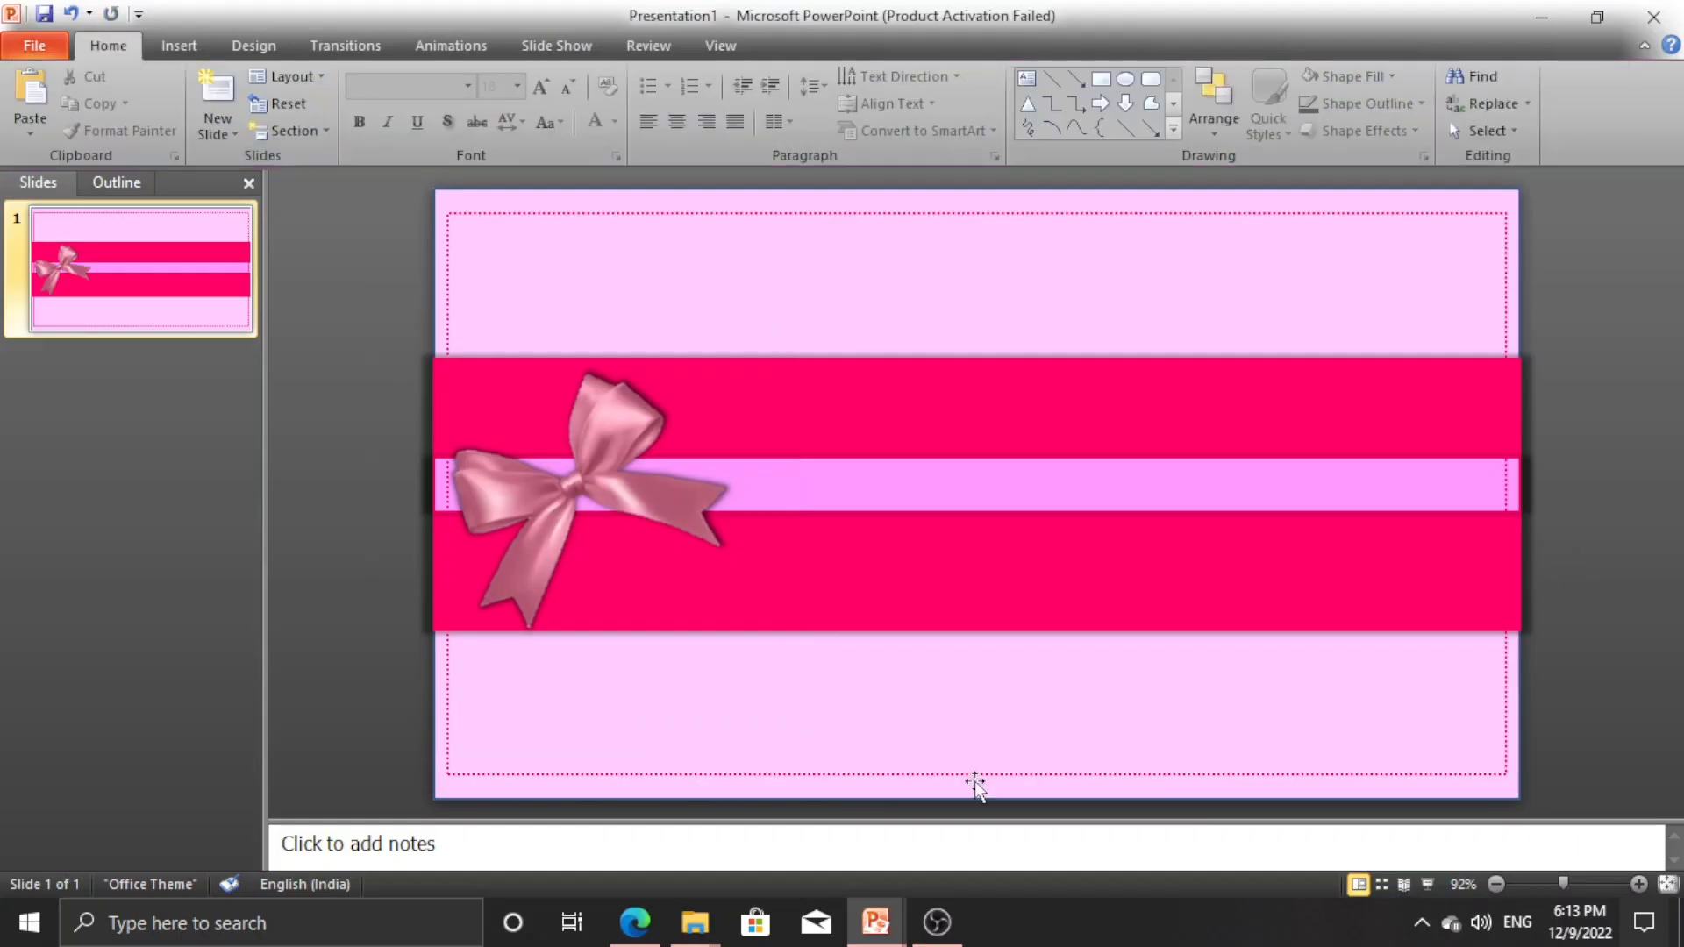
- Insert the striped picture GRAPHIC.png from the Desktop onto the slide
{"action": "left_click", "coordinate": [179, 46]}
{"action": "left_click", "coordinate": [140, 122]}
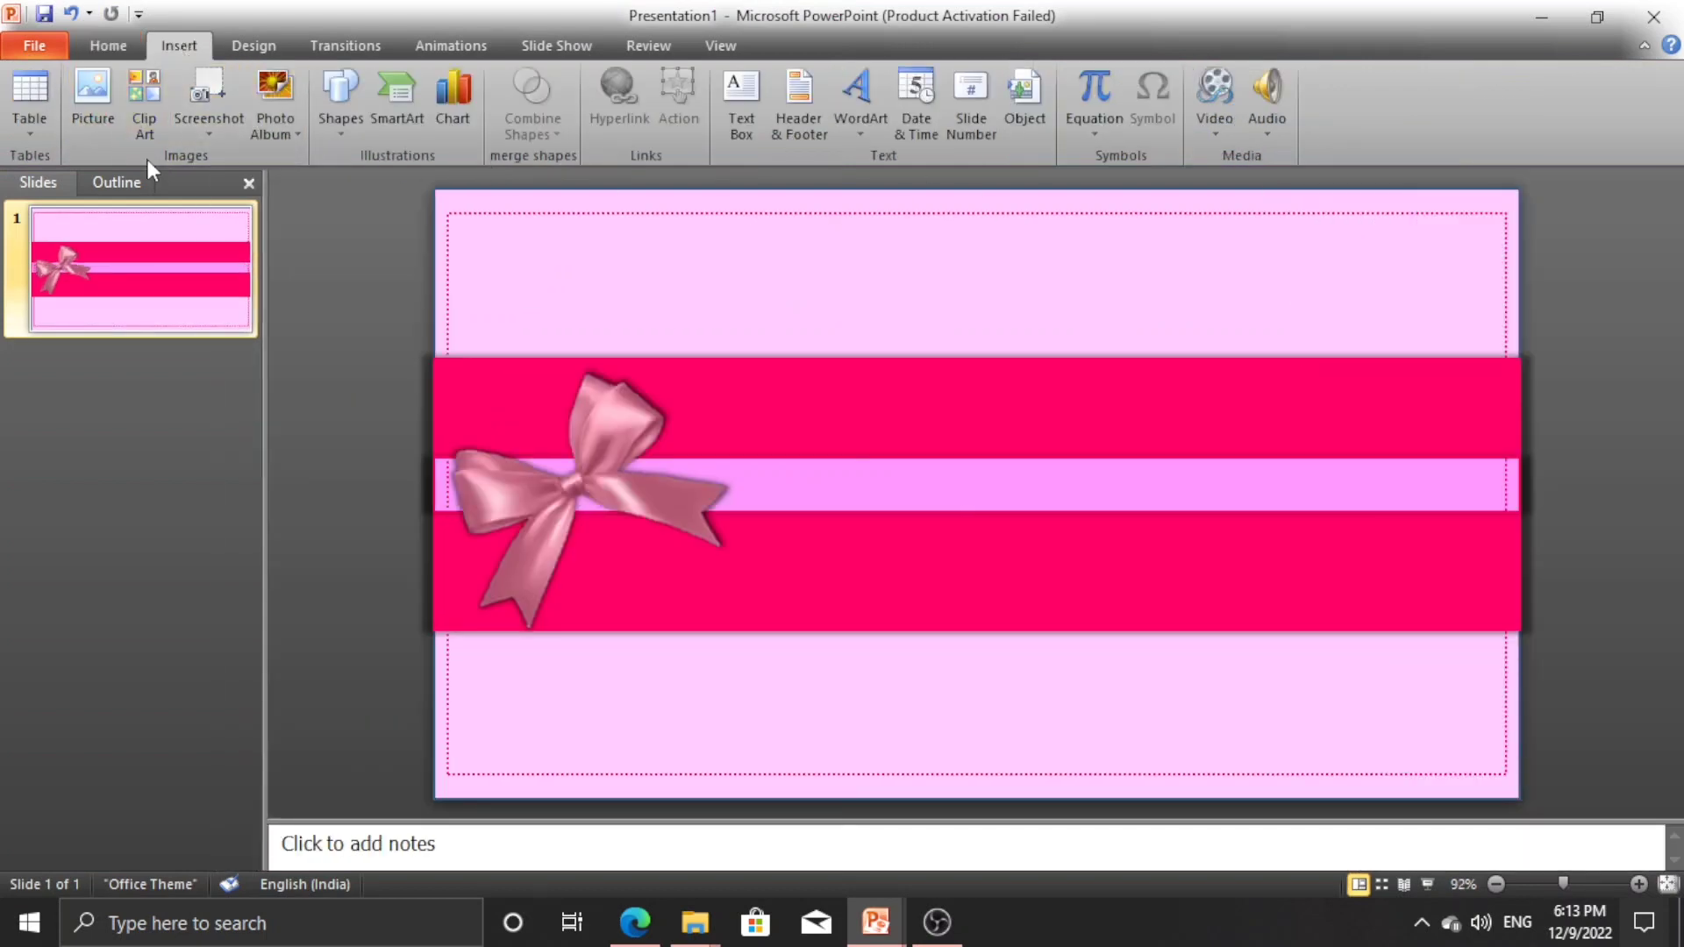
{"action": "left_click", "coordinate": [92, 96]}
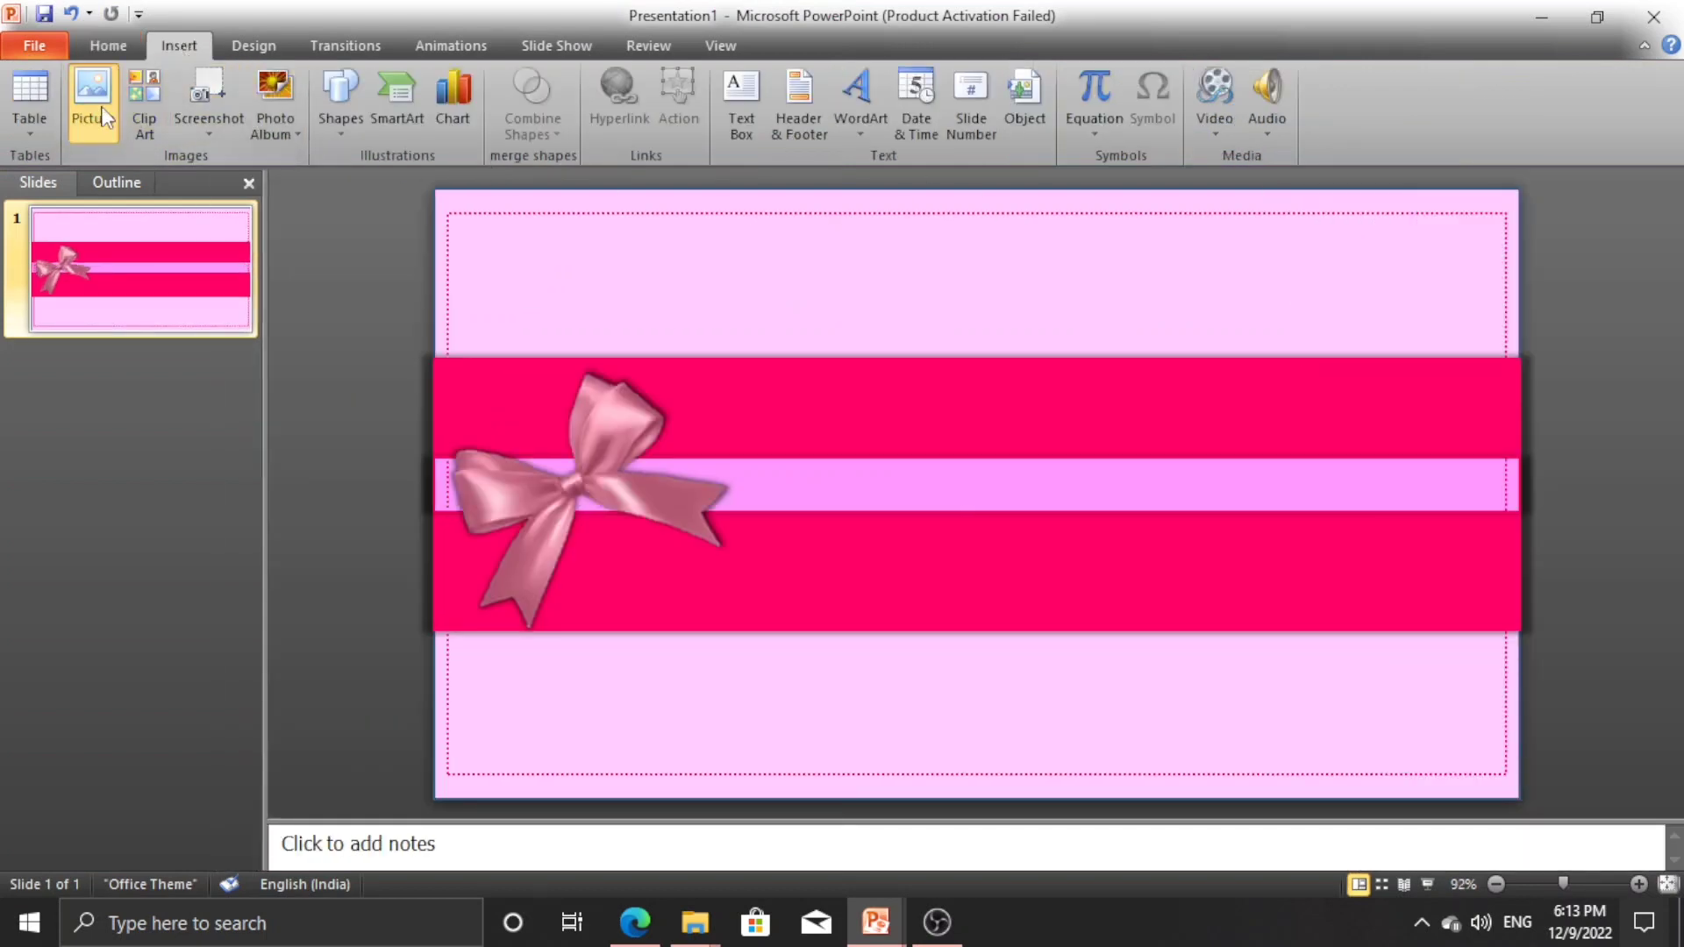
{"action": "scroll", "coordinate": [429, 438], "scroll_direction": "down", "scroll_amount": 1}
{"action": "scroll", "coordinate": [429, 439], "scroll_direction": "down", "scroll_amount": 1}
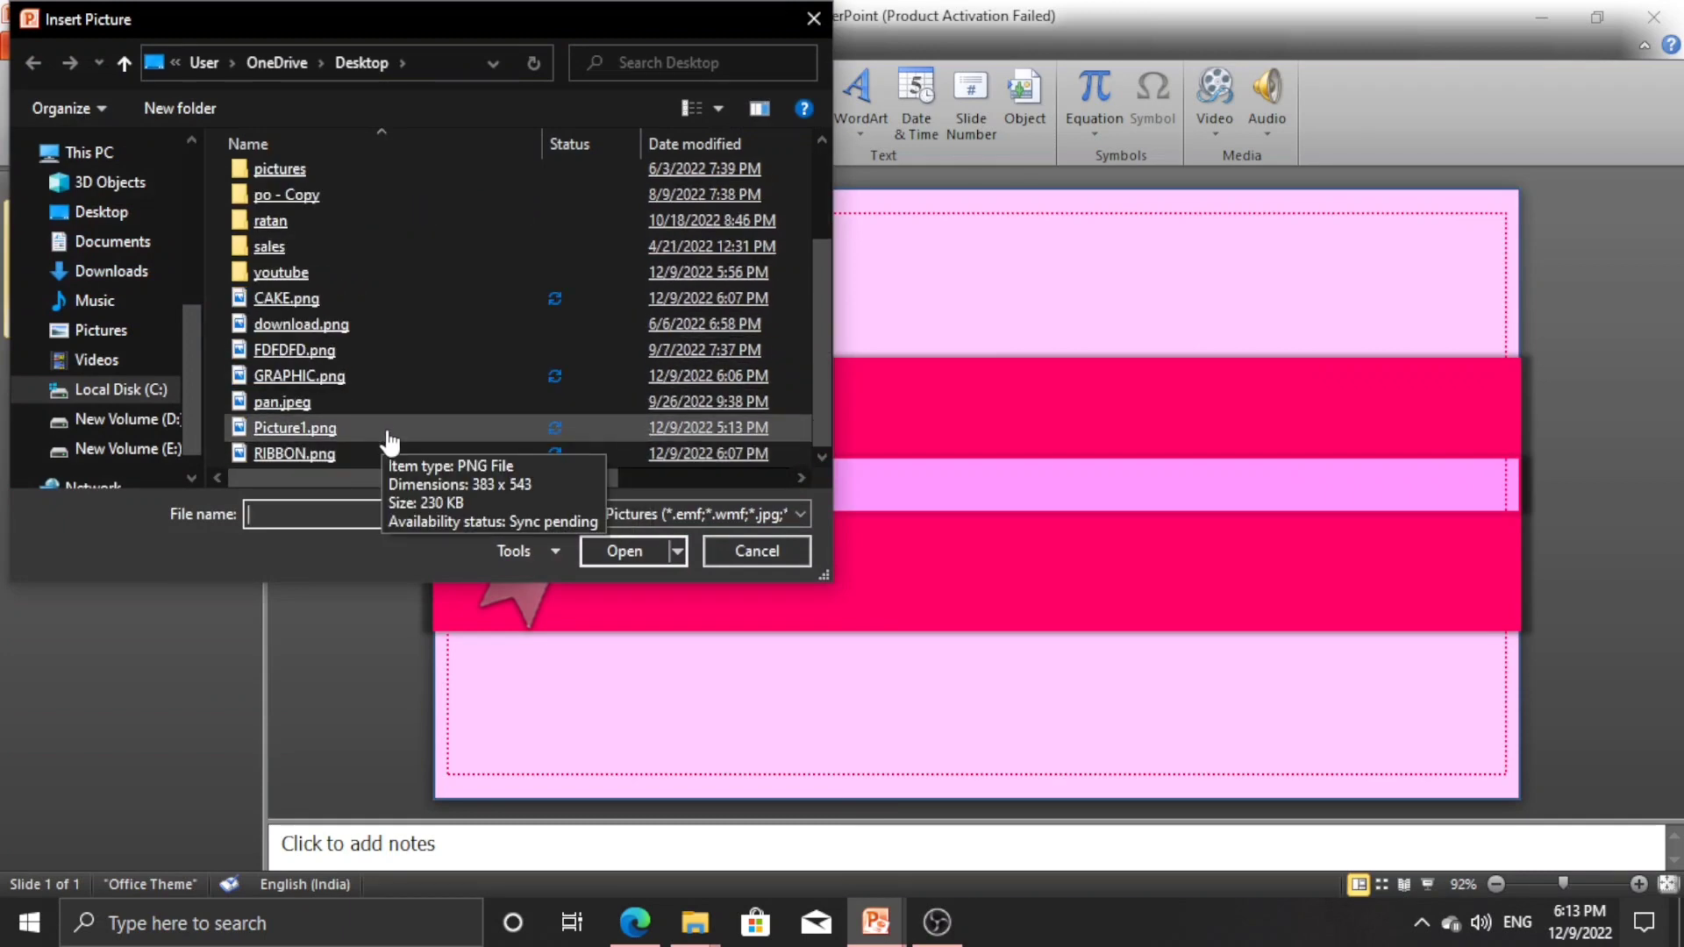
{"action": "double_click", "coordinate": [389, 392]}
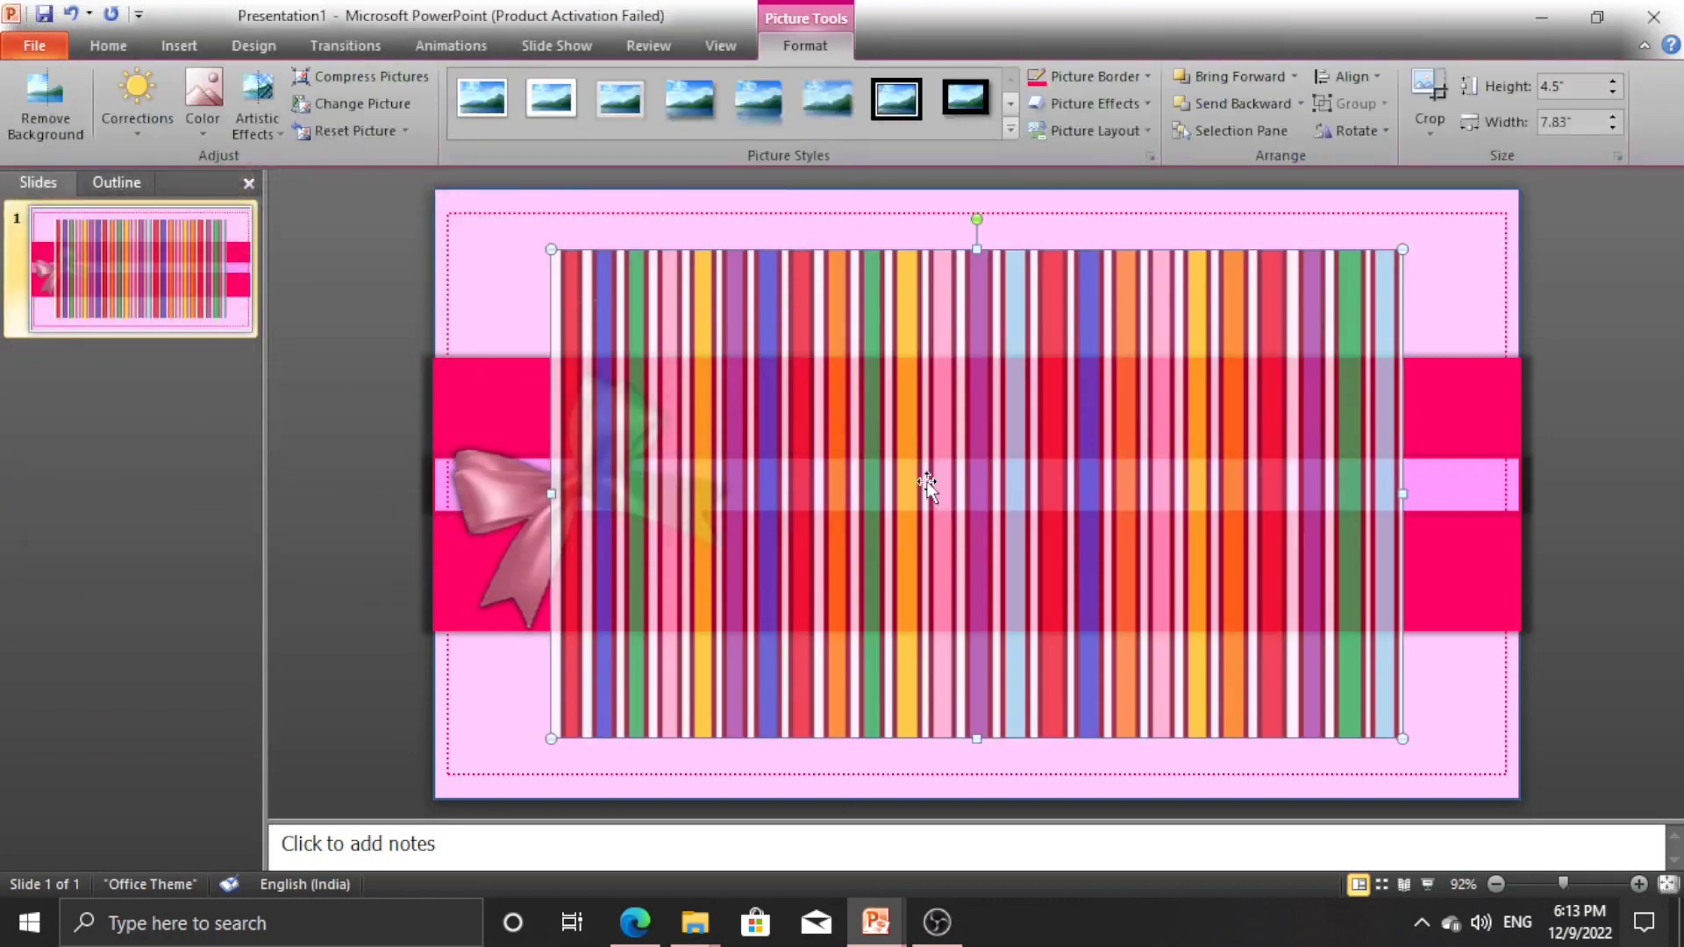
- Shift the striped picture slightly to the left and send it backward two levels, behind the ribbon bow
{"action": "left_click_drag", "start_coordinate": [927, 484], "coordinate": [881, 482]}
{"action": "right_click", "coordinate": [881, 481]}
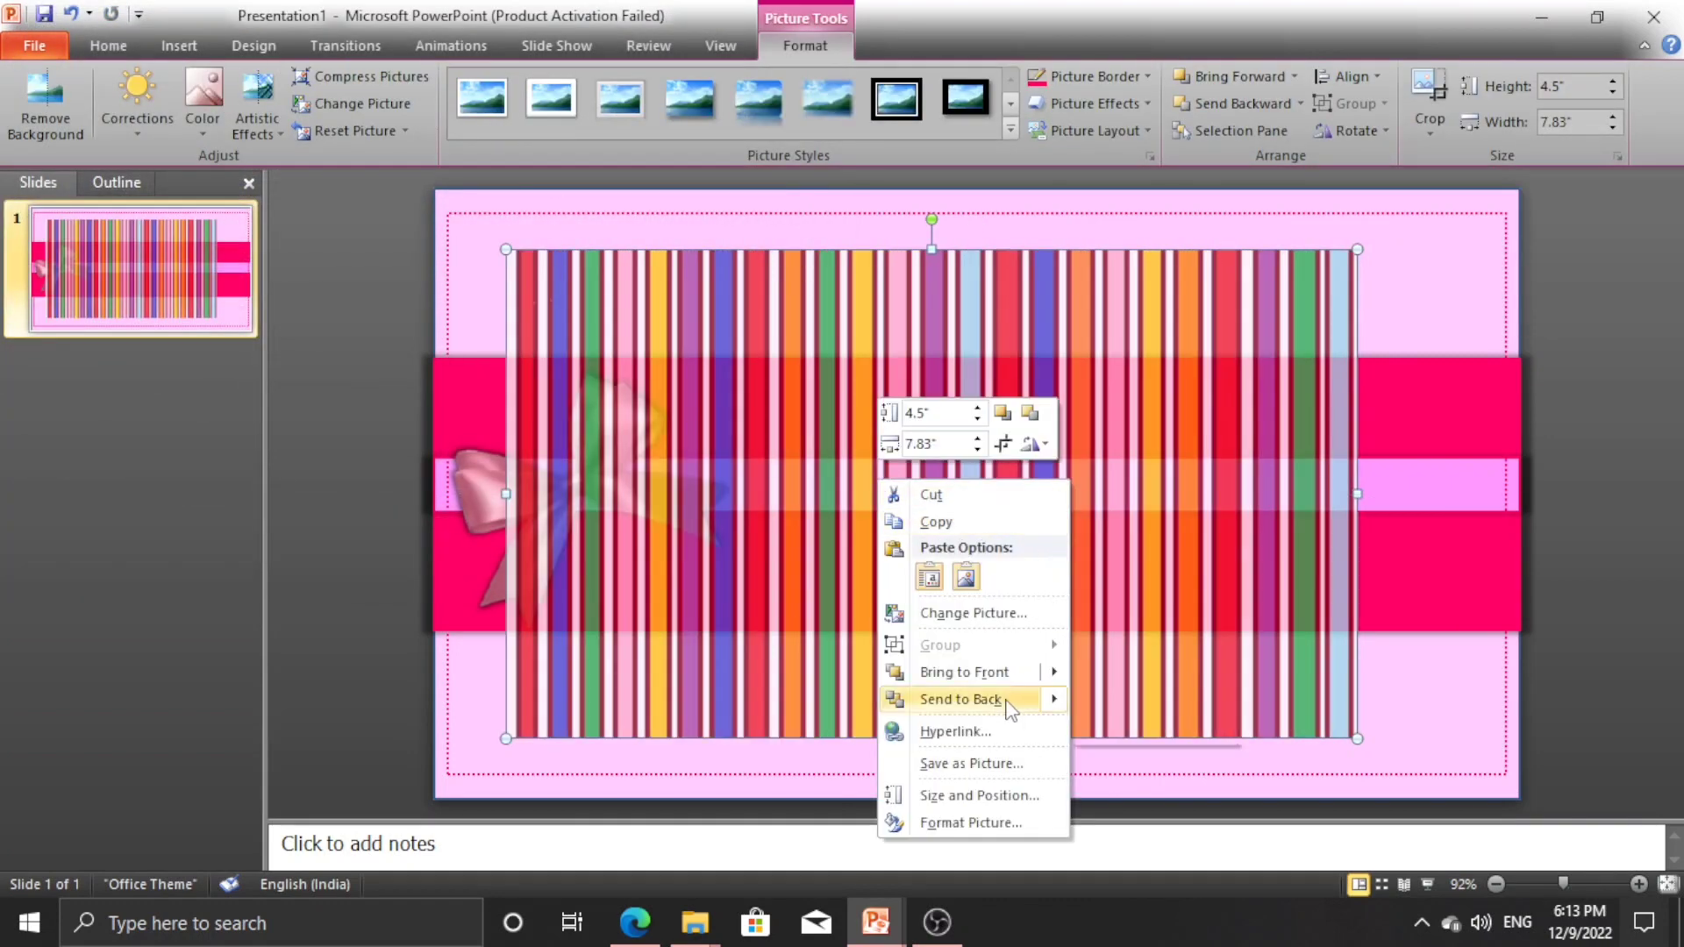
{"action": "mouse_move", "coordinate": [1010, 709]}
{"action": "left_click", "coordinate": [1159, 842]}
{"action": "right_click", "coordinate": [876, 546]}
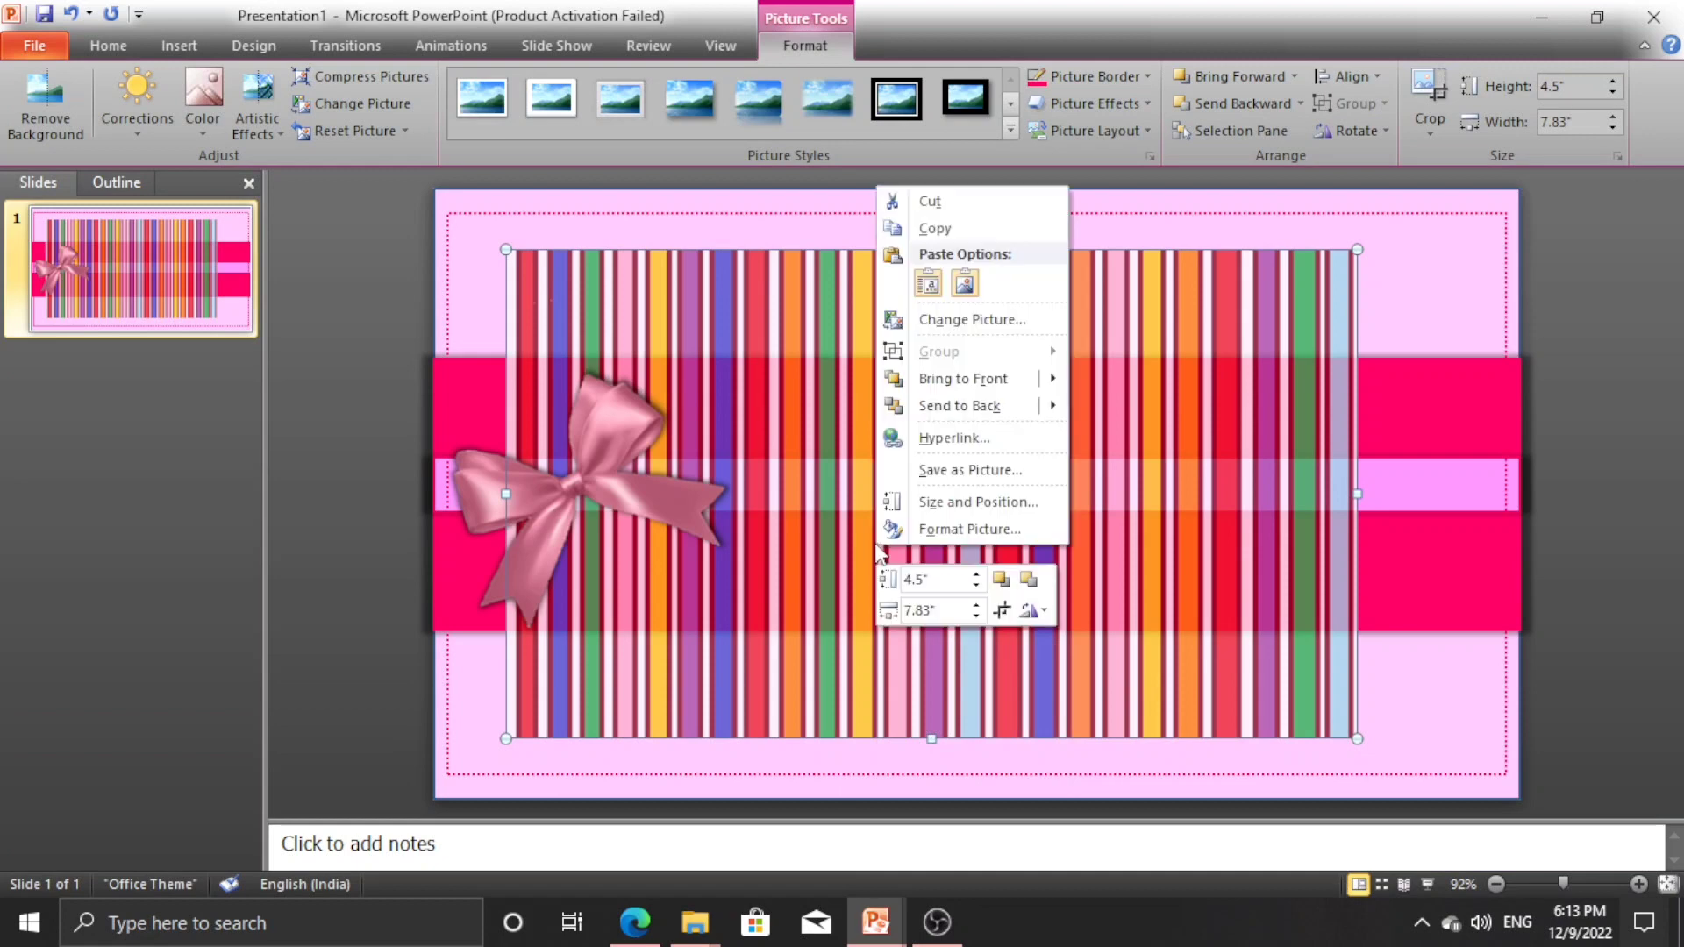
{"action": "mouse_move", "coordinate": [1026, 408]}
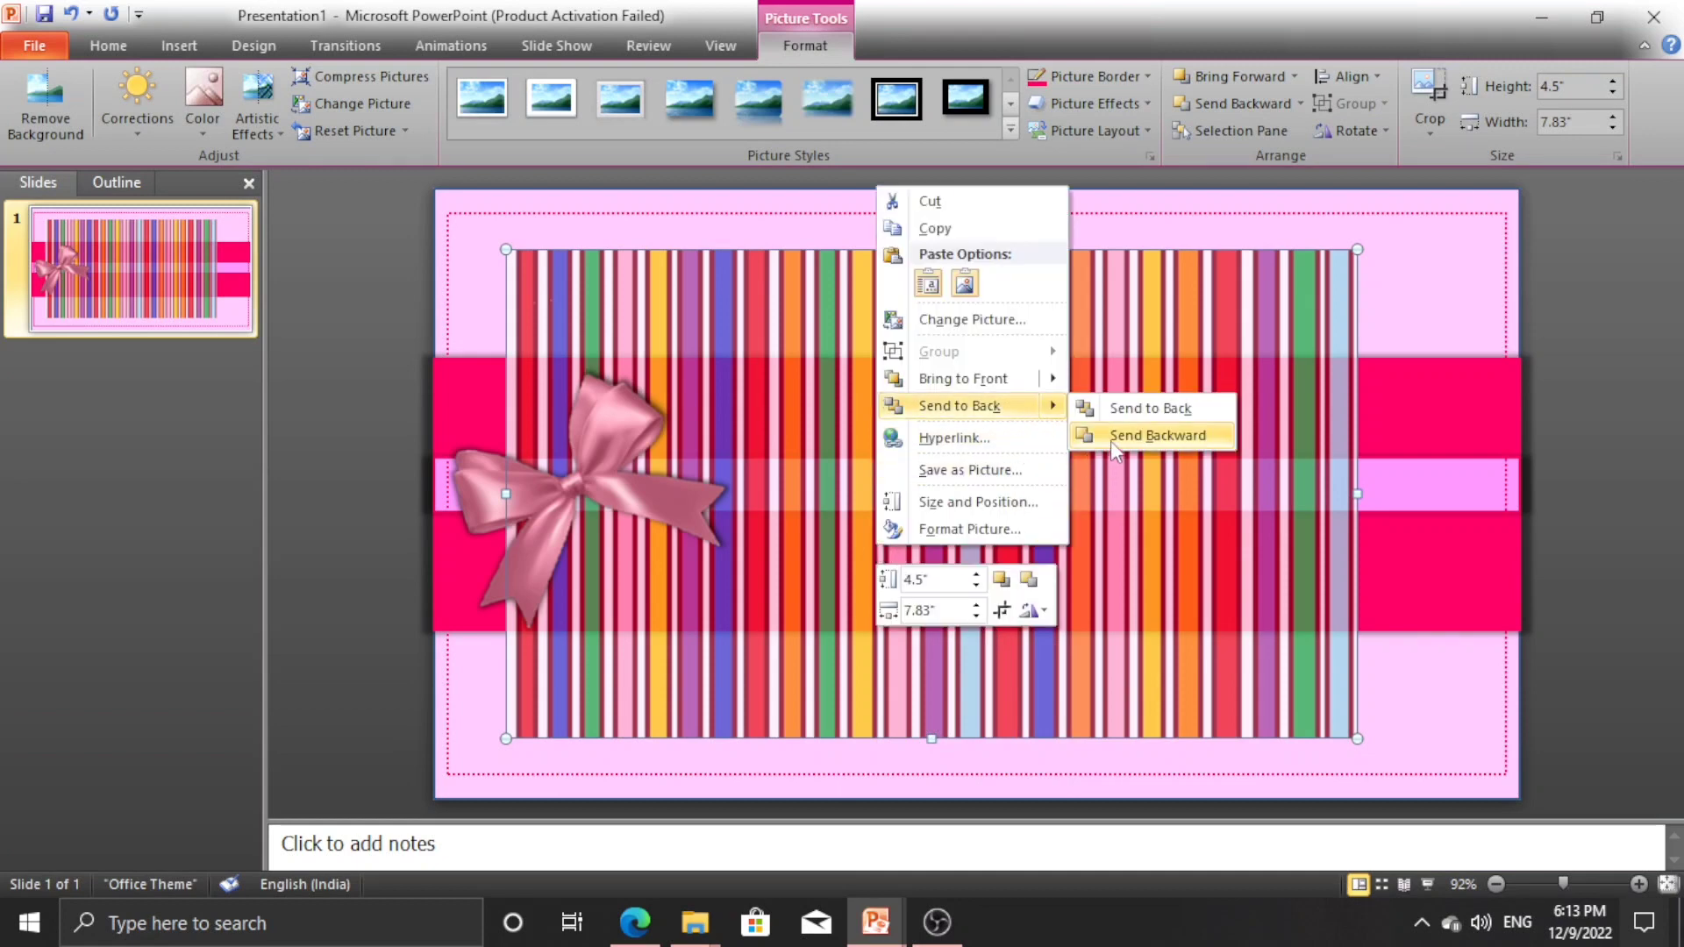
{"action": "left_click", "coordinate": [1111, 443]}
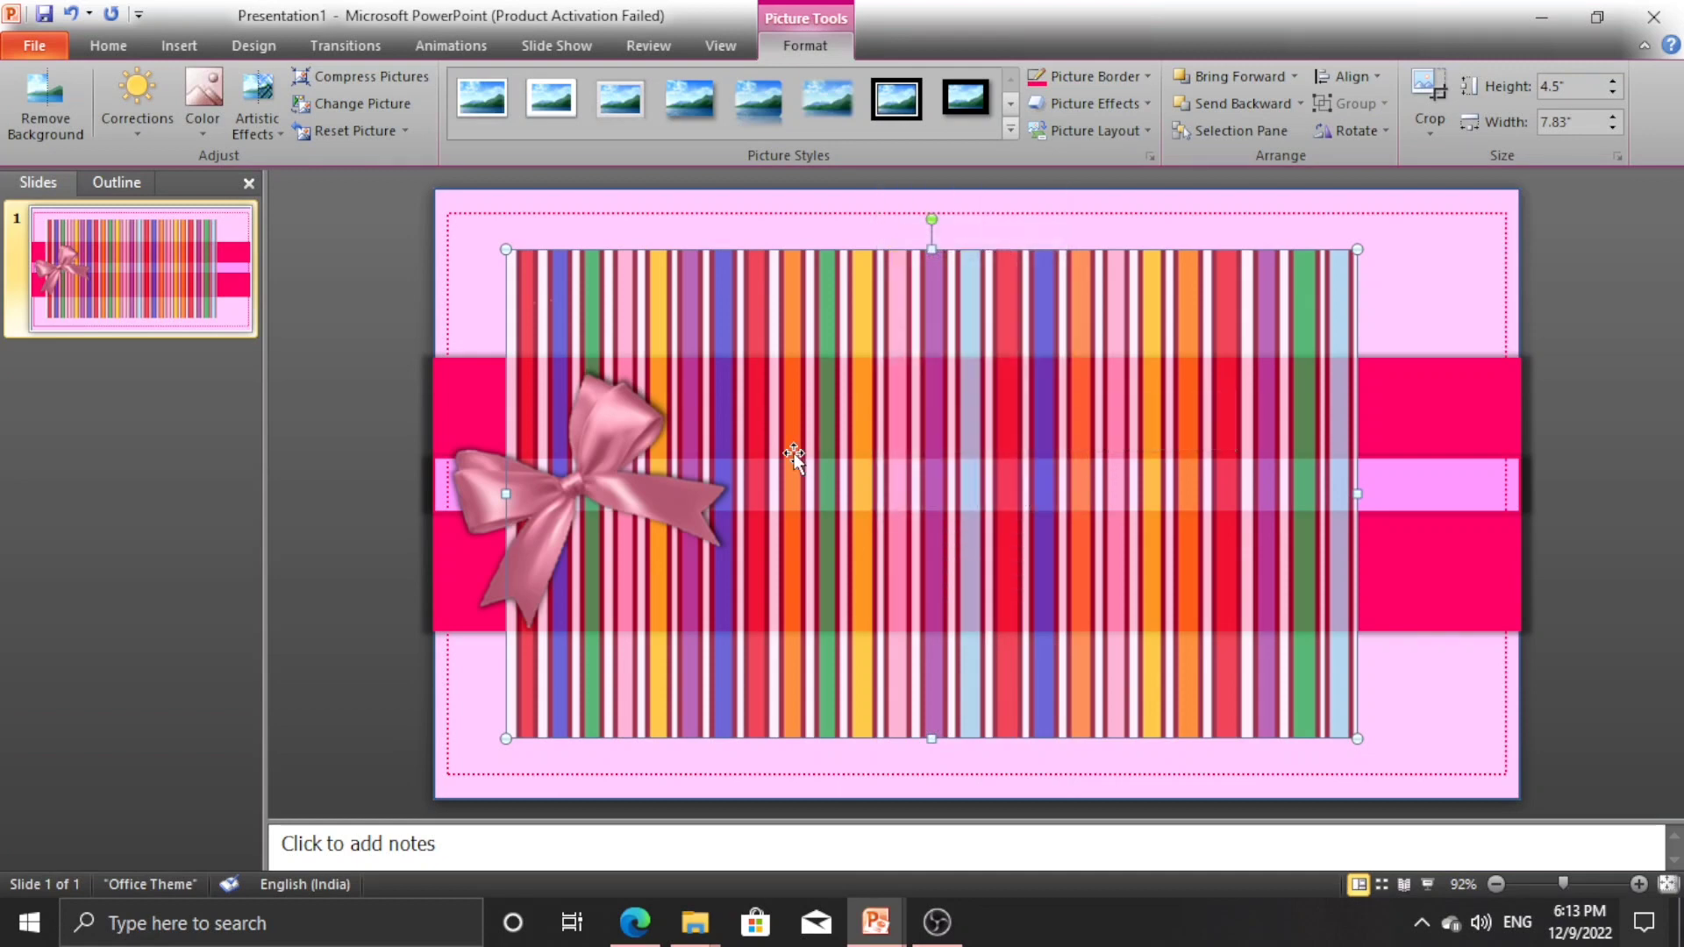
- Try bringing the large crimson band to the front of the slide, and undo that reordering
{"action": "left_click", "coordinate": [1432, 438]}
{"action": "right_click", "coordinate": [1433, 438]}
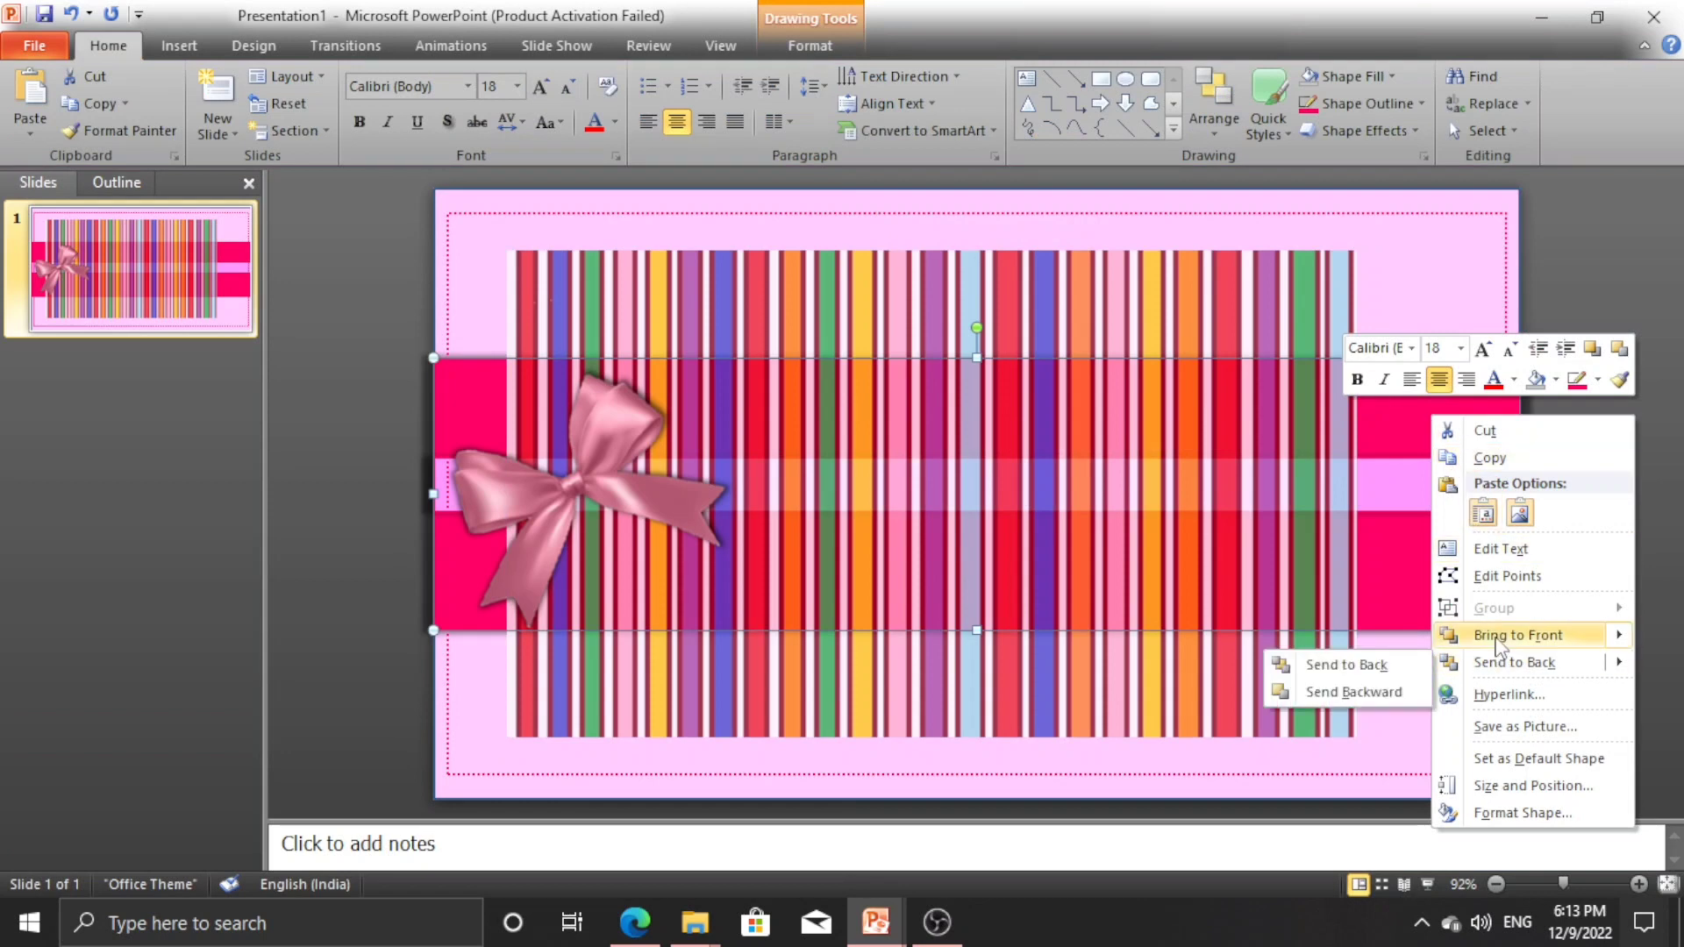
{"action": "left_click", "coordinate": [1498, 637]}
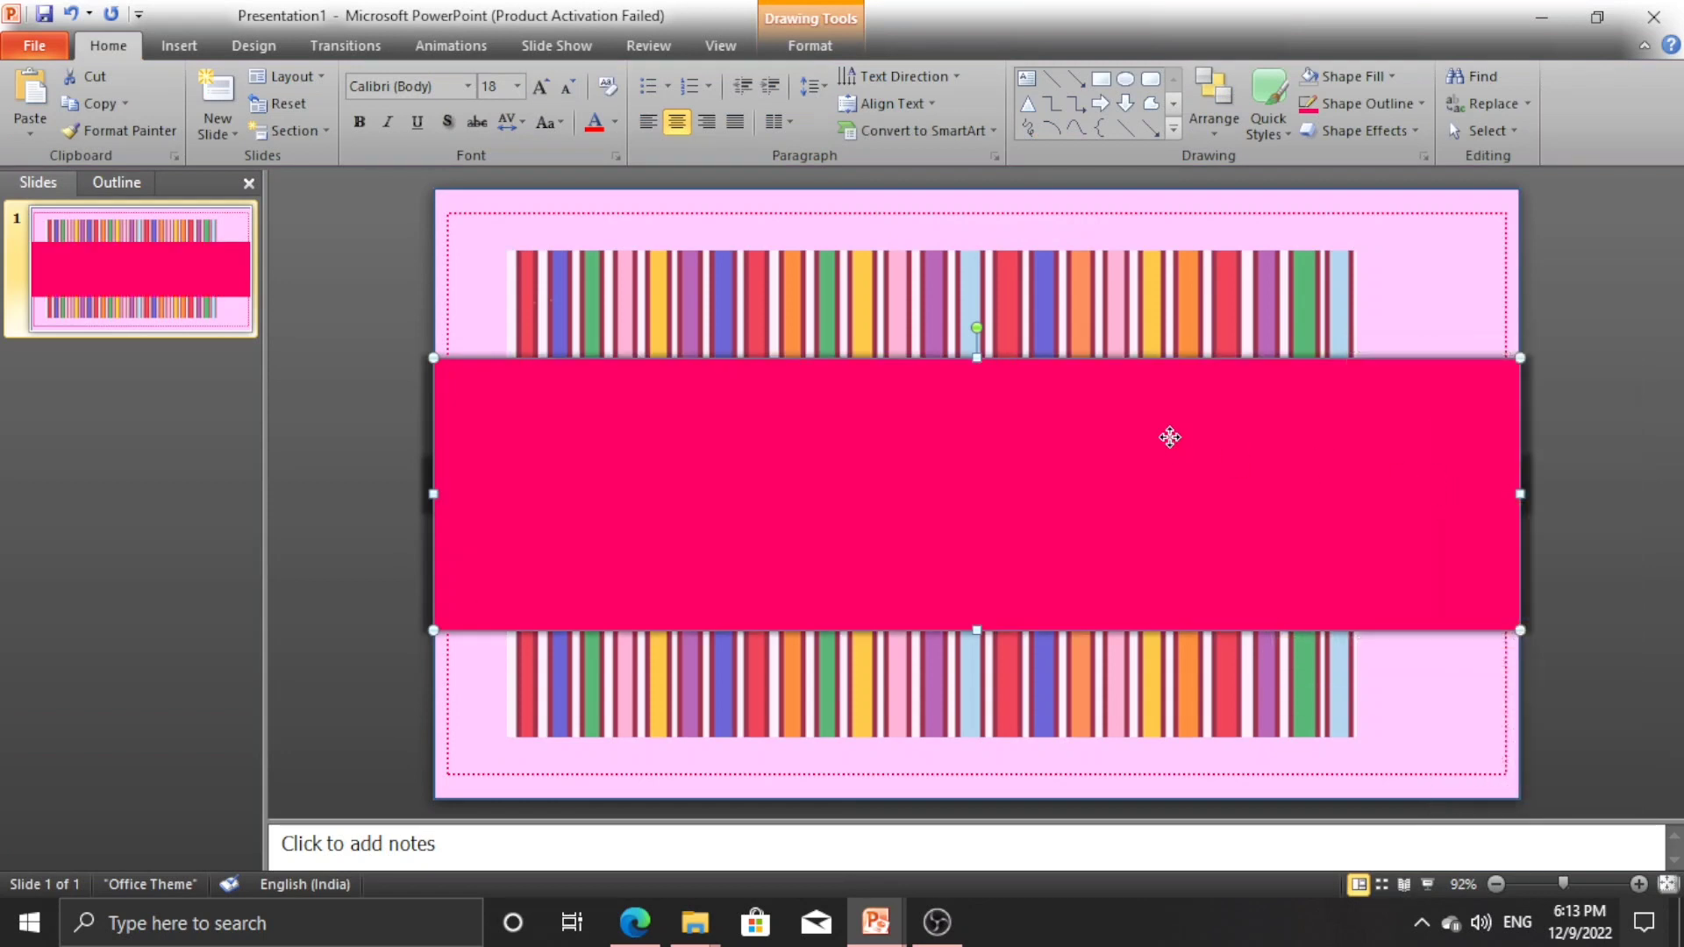
{"action": "right_click", "coordinate": [1169, 436]}
{"action": "left_click", "coordinate": [71, 17]}
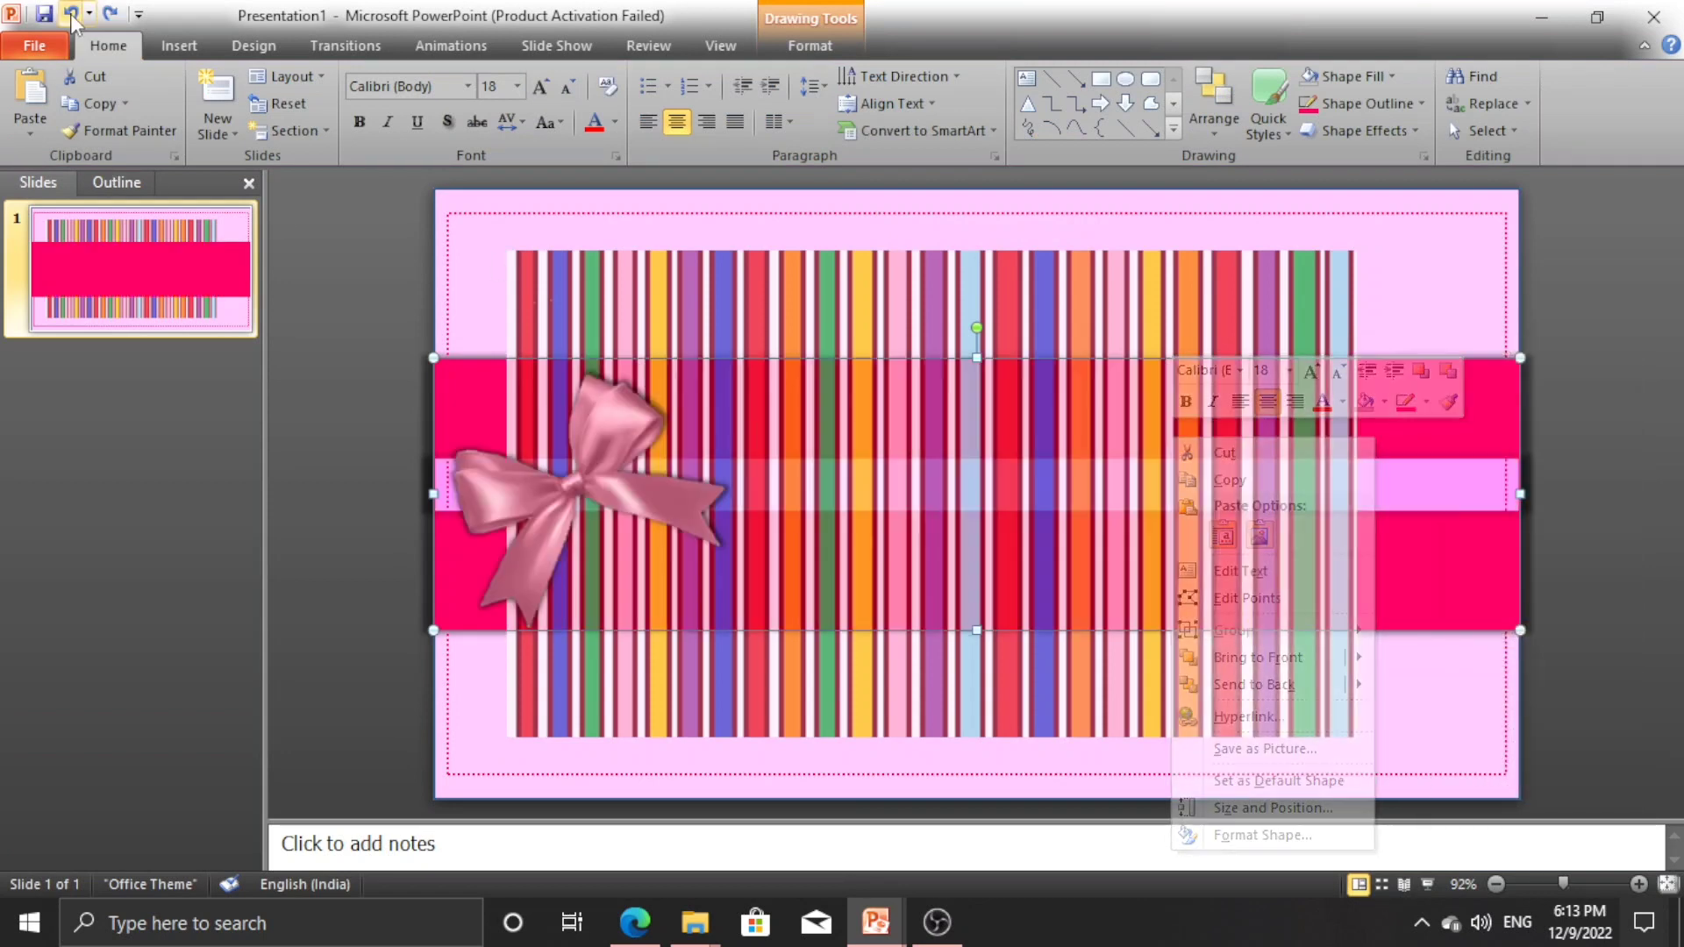